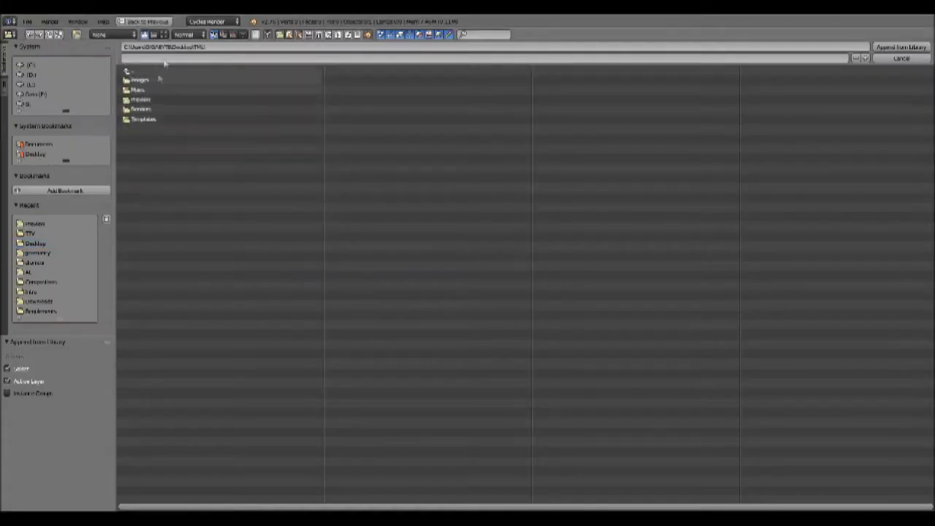
Append the grass block from Internal/Minecraft_Blocks_Rig.blend/Object into the scene.
left_click(162, 89)
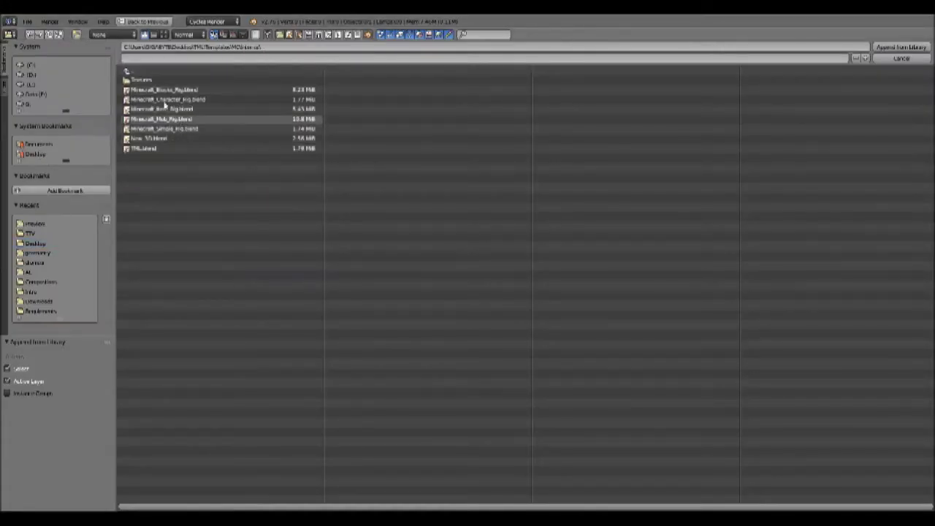
left_click(162, 89)
left_click(155, 159)
scroll(225, 501, "down", 2)
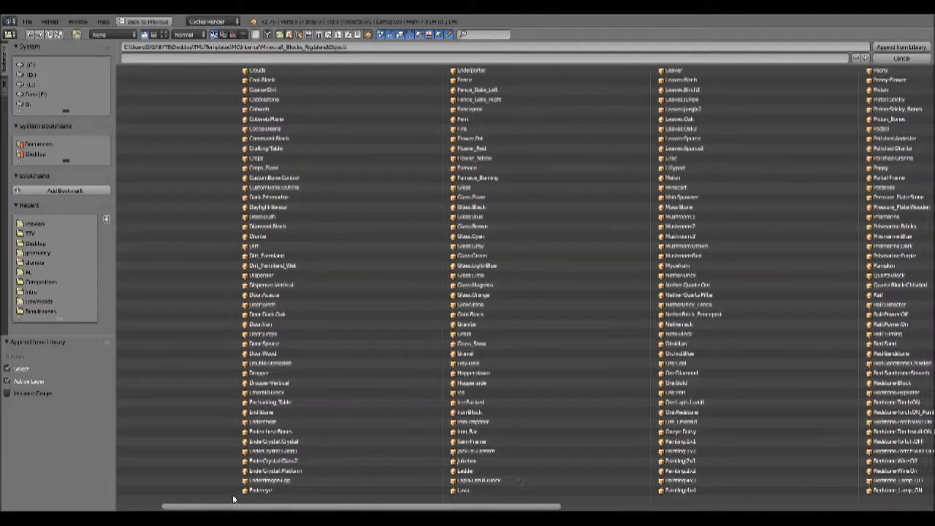
left_click(472, 336)
scroll(327, 466, "up", 2)
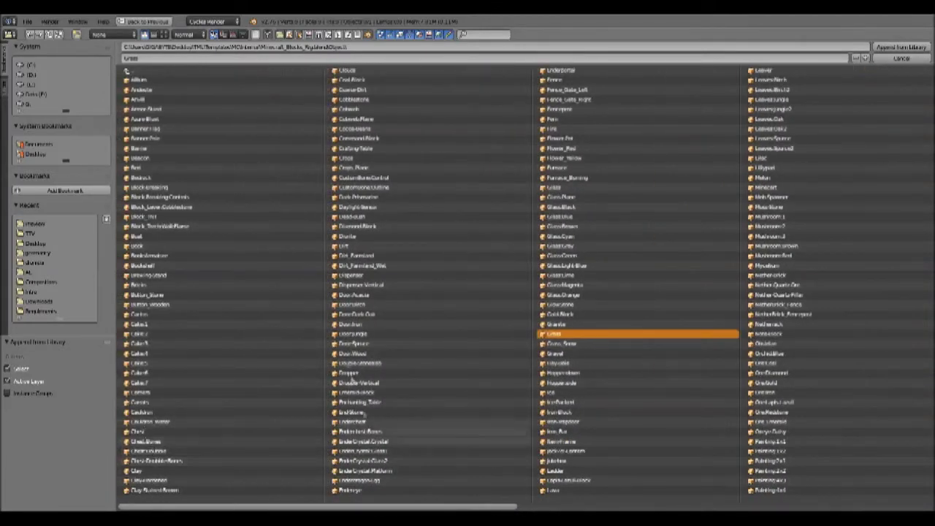
scroll(400, 495, "down", 3)
scroll(409, 490, "down", 2)
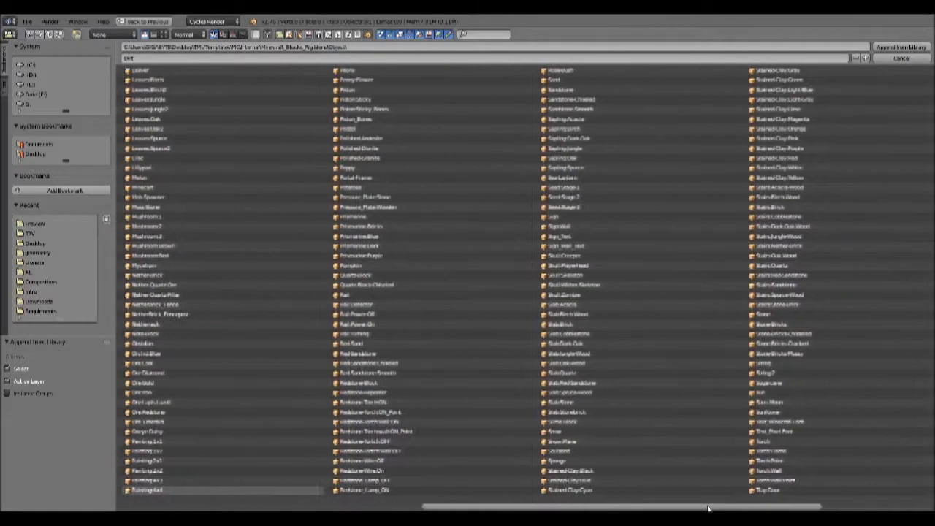
scroll(434, 471, "up", 3)
scroll(435, 470, "down", 3)
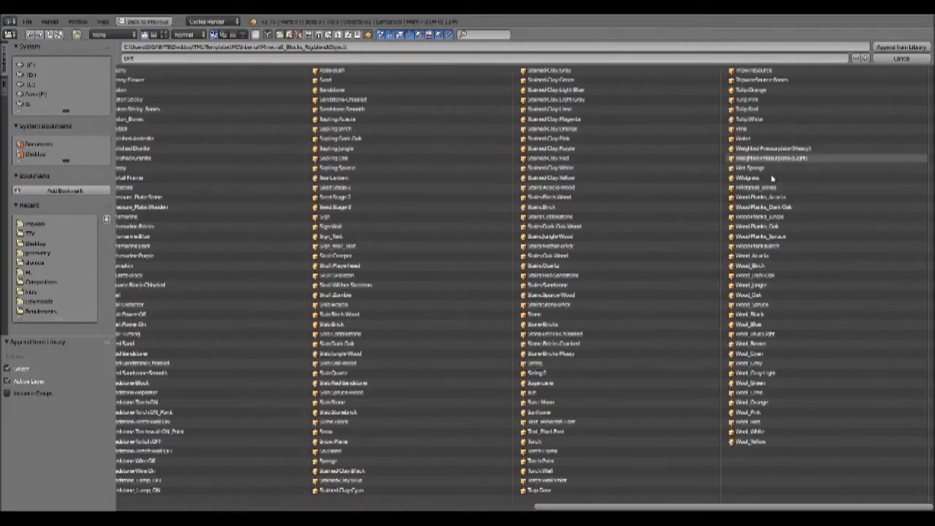
key("Return")
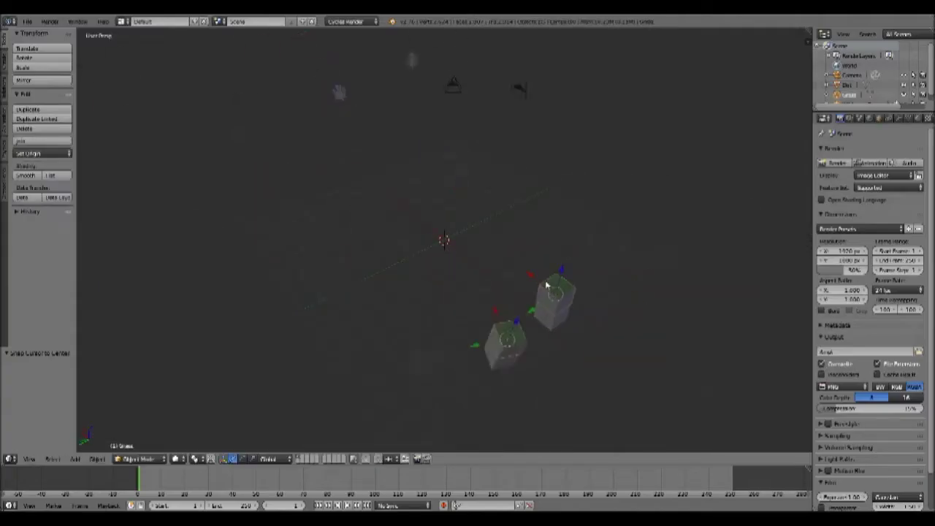
Duplicate the grass block, placing copies one unit along X and along Y.
key("shift+d")
key("x")
key("1")
scroll(170, 265, "down", 3)
key("shift+d")
key("y")
key("1")
key("Return")
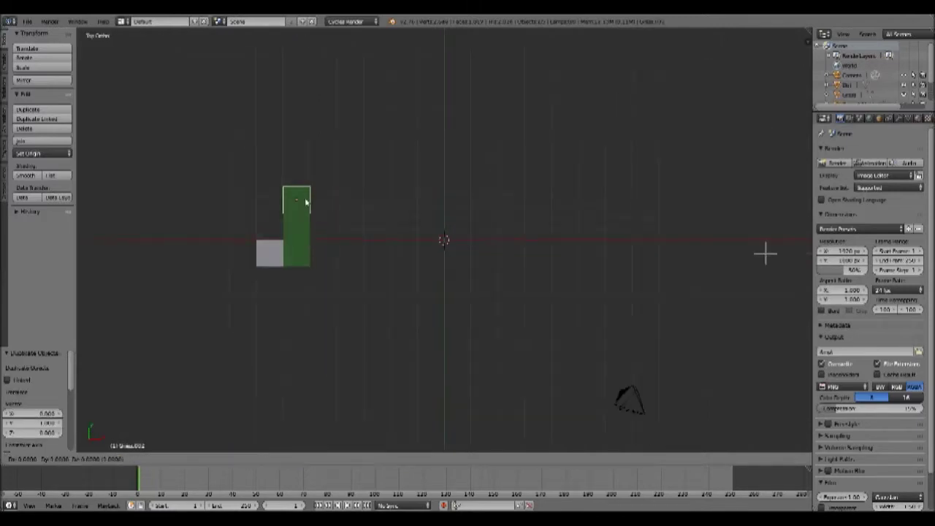
Copy the pair of grass blocks and shift the new cube one unit left.
scroll(383, 237, "up", 2)
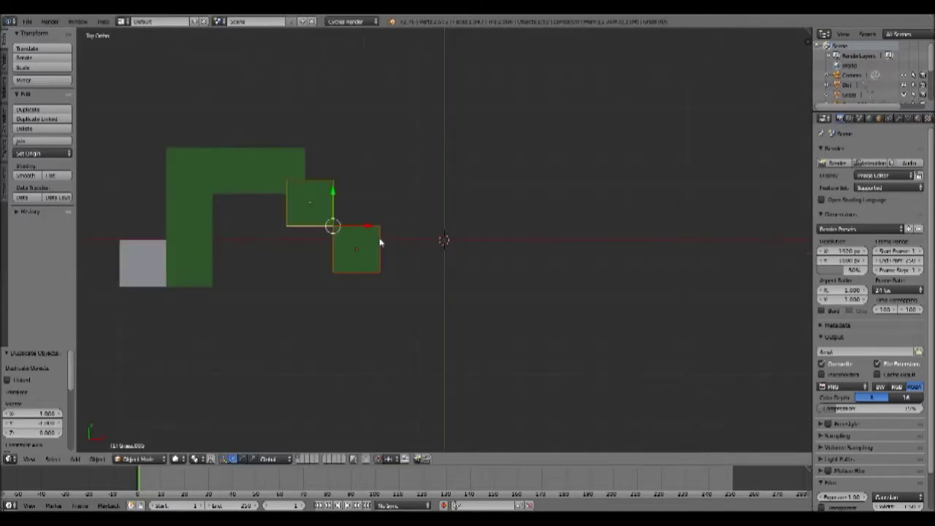
scroll(368, 263, "up", 2)
scroll(380, 249, "down", 3)
key("shift+d")
left_click(354, 371)
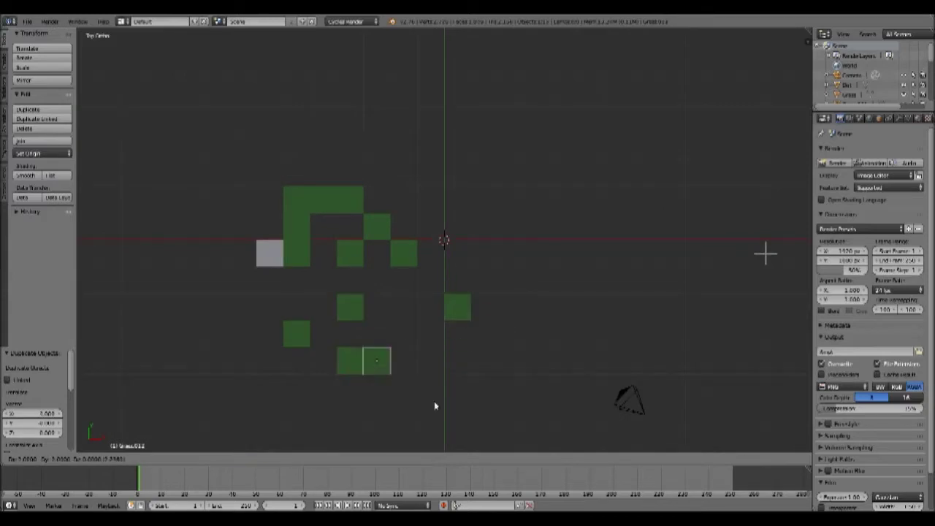
key("shift+d")
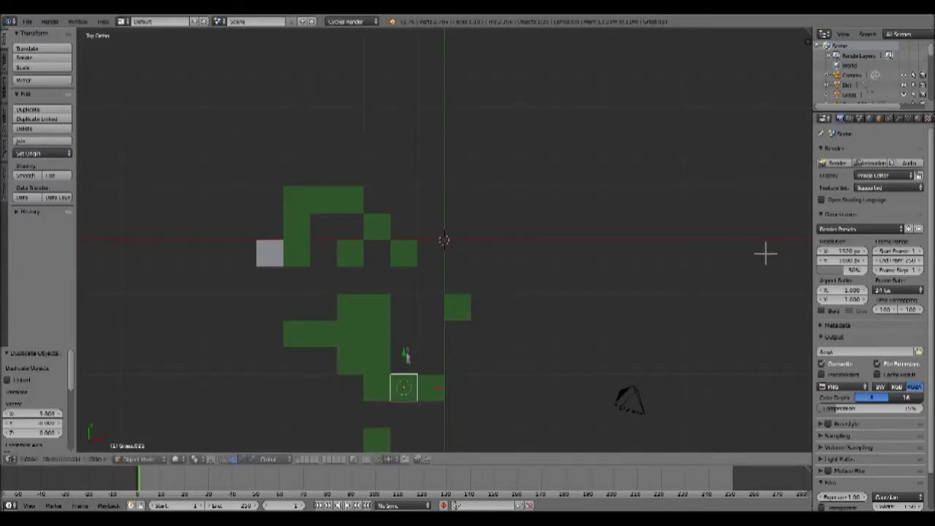
left_click(500, 375)
Check the tile patch through the scene camera, then switch to Top Ortho view.
middle_click_drag(499, 375, 439, 380)
key("KP_0")
key("n")
mouse_move(538, 234)
middle_mouse_down()
mouse_move(541, 279)
mouse_move(538, 240)
mouse_move(567, 298)
middle_mouse_up()
key("KP_7")
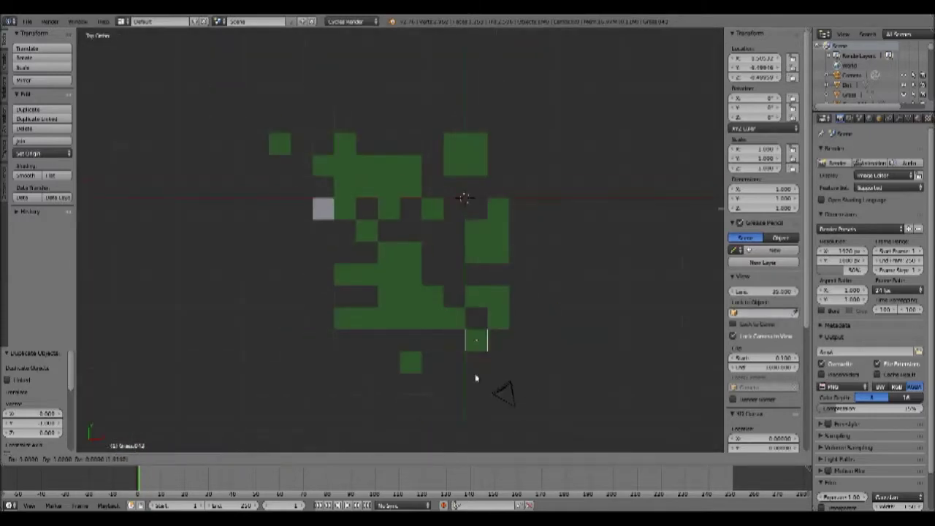
key("shift+d")
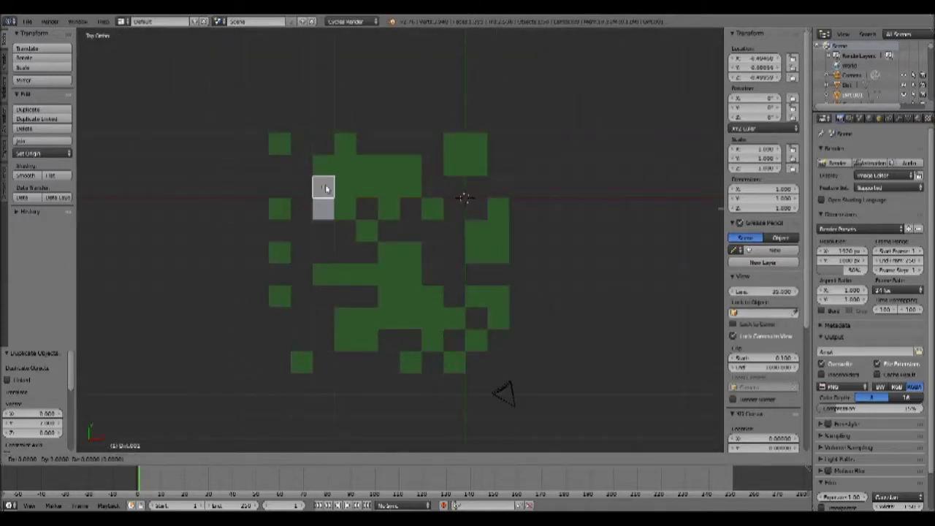
Fill empty grid cells among the grass tiles with duplicated grey dirt blocks.
left_click(285, 224)
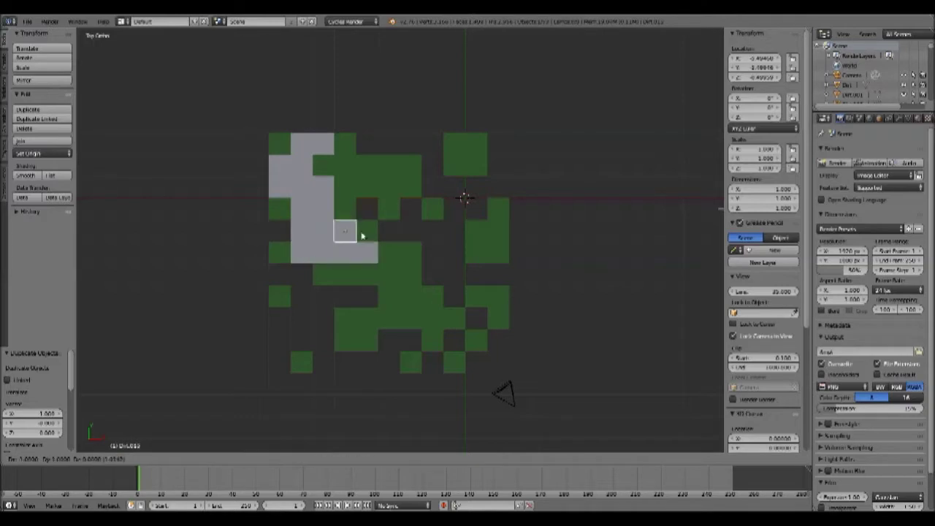
key("g")
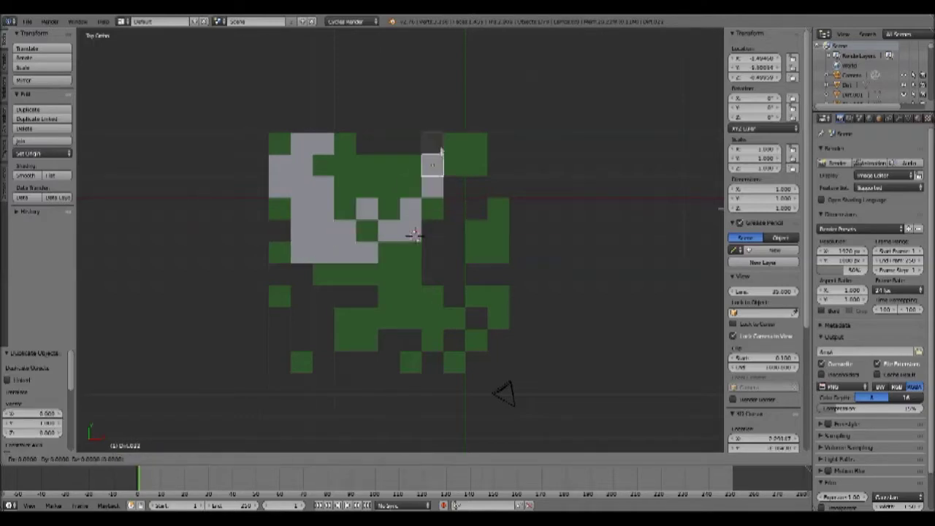
left_click(360, 153)
key("shift+d")
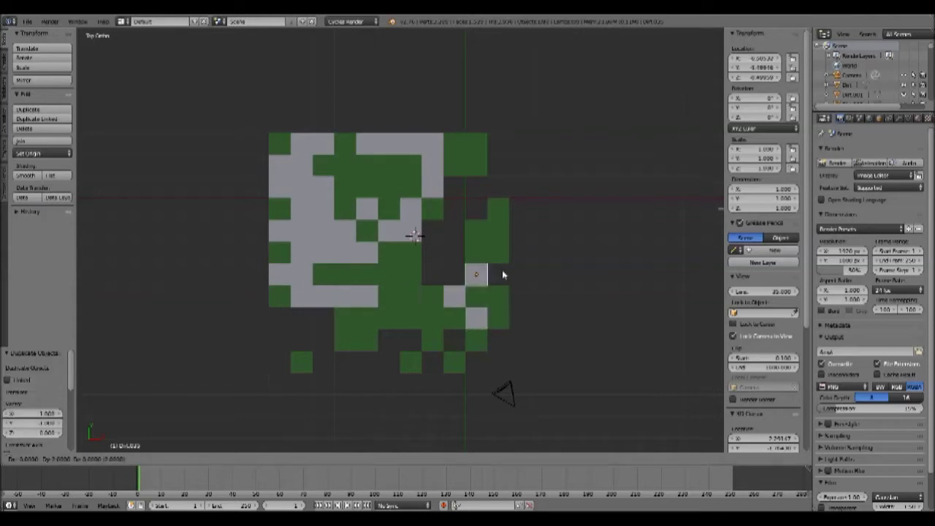
left_click(463, 211)
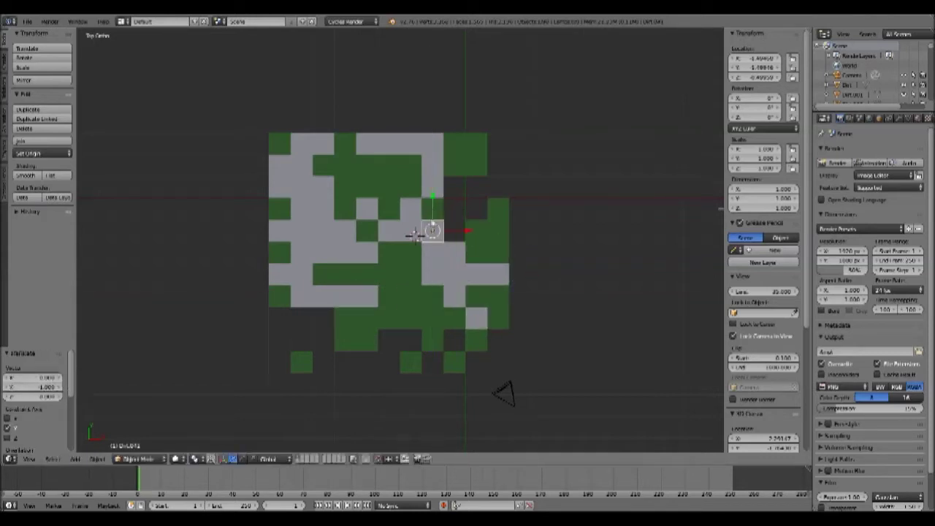
key("shift+d")
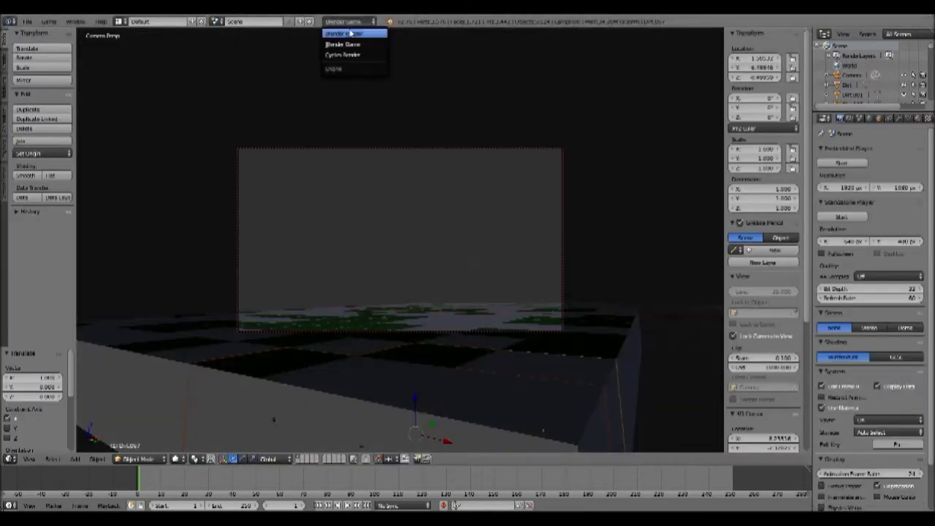
Switch the render engine to Blender Render and render the textured grass-and-dirt terrain.
left_click(351, 33)
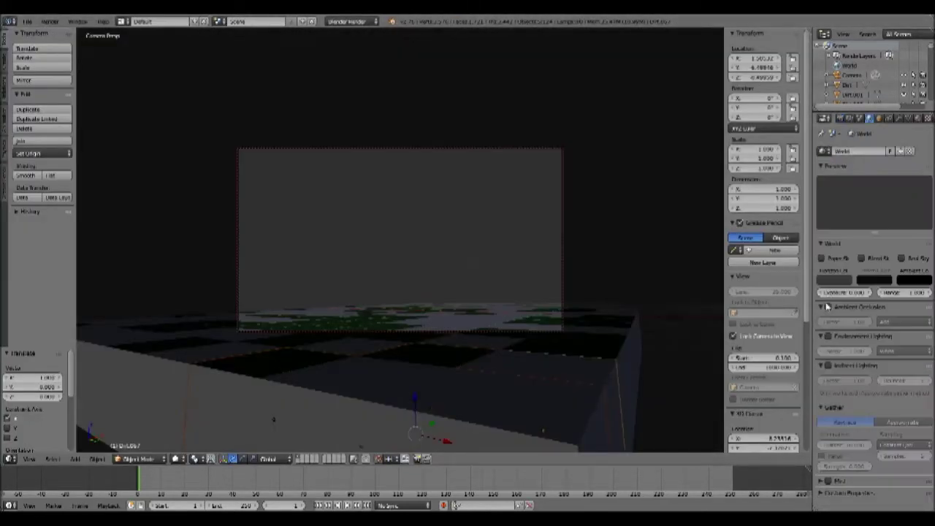
key("F12")
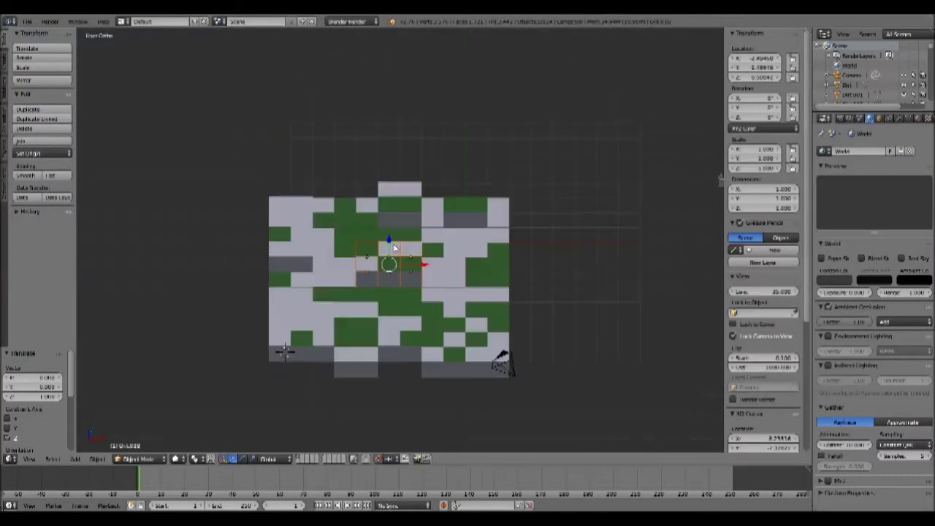
key("F12")
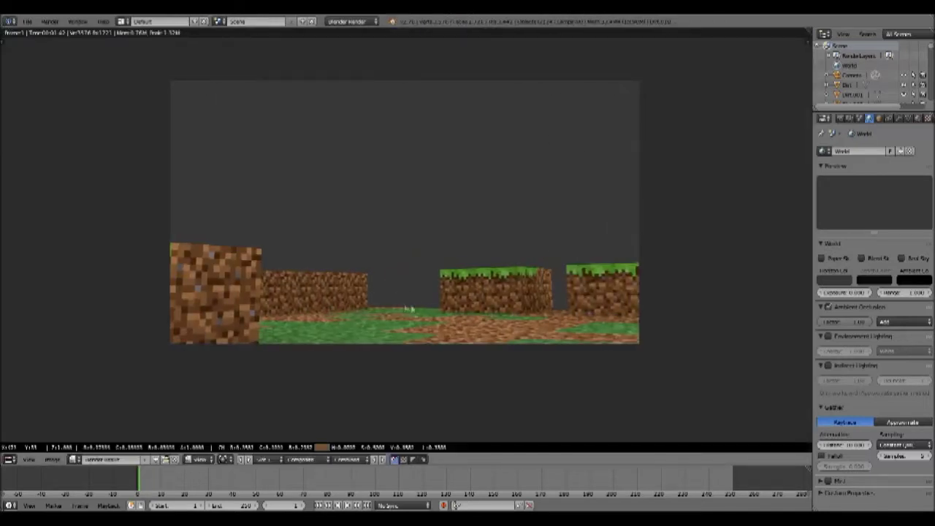
key("Escape")
middle_click_drag(371, 286, 362, 264)
key("shift+F1")
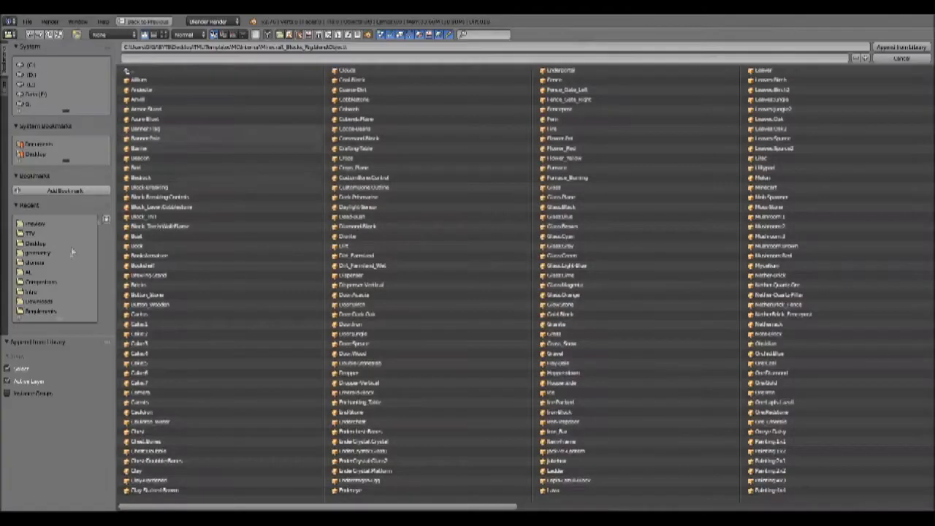
Append the Wood_Oak block from the library and begin duplicating it into a trunk.
scroll(491, 290, "down", 5)
scroll(729, 217, "down", 3)
scroll(760, 212, "down", 2)
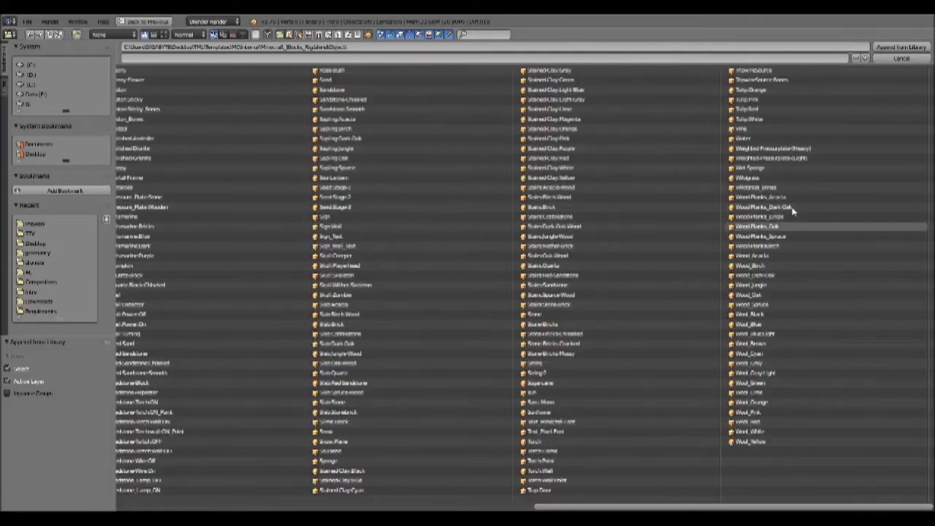
left_click(777, 296)
scroll(679, 457, "up", 3)
scroll(487, 478, "up", 2)
scroll(396, 469, "up", 2)
double_click(528, 122)
key("shift+d")
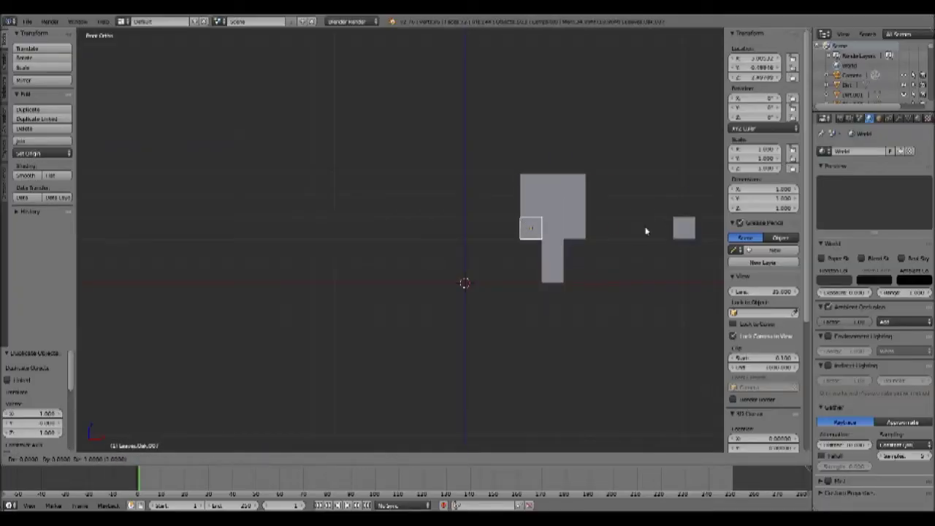
Finish placing the oak tree blocks, check them in wireframe, and render the tree.
key("KP_3")
left_click(465, 222)
key("KP_1")
key("KP_7")
key("z")
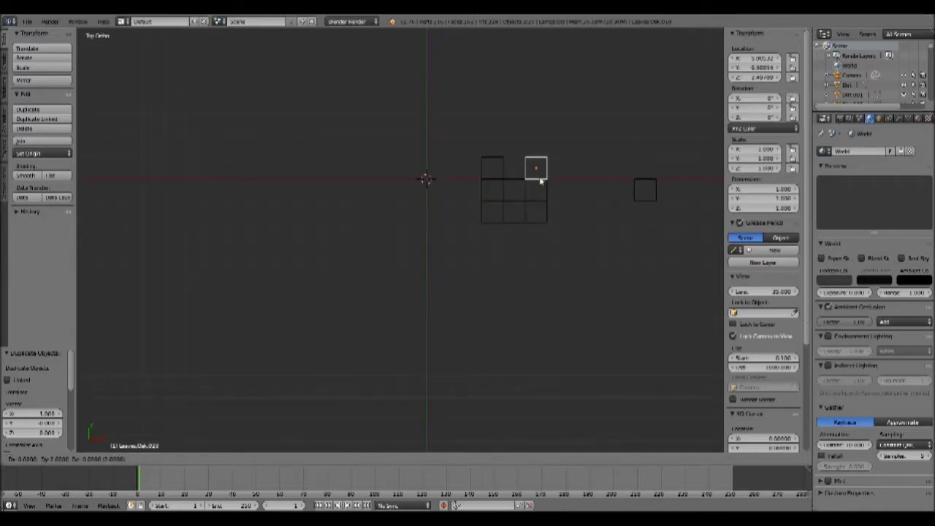
key("a")
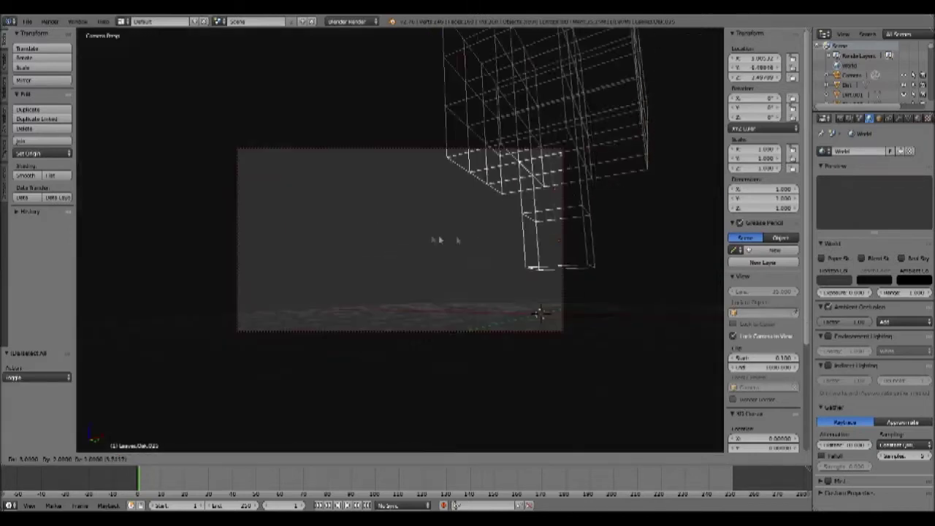
middle_click_drag(516, 178, 703, 273)
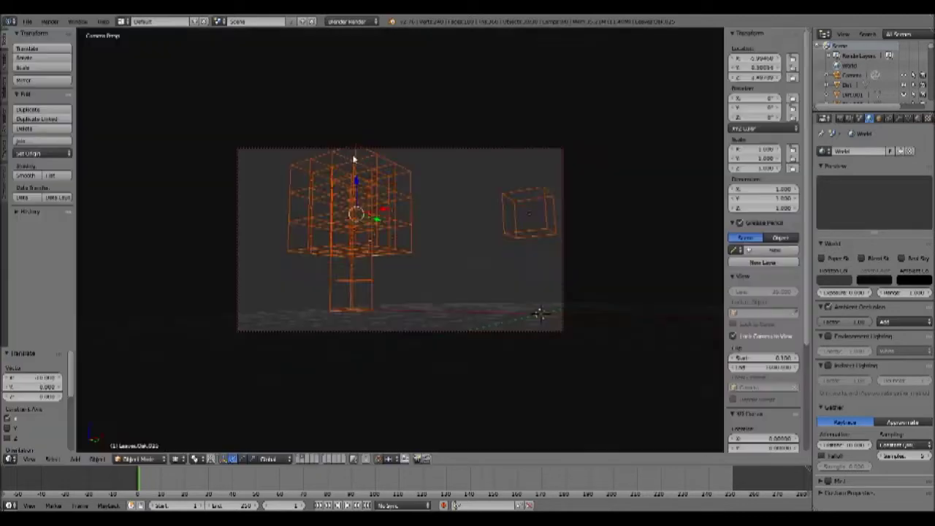
right_click(306, 170)
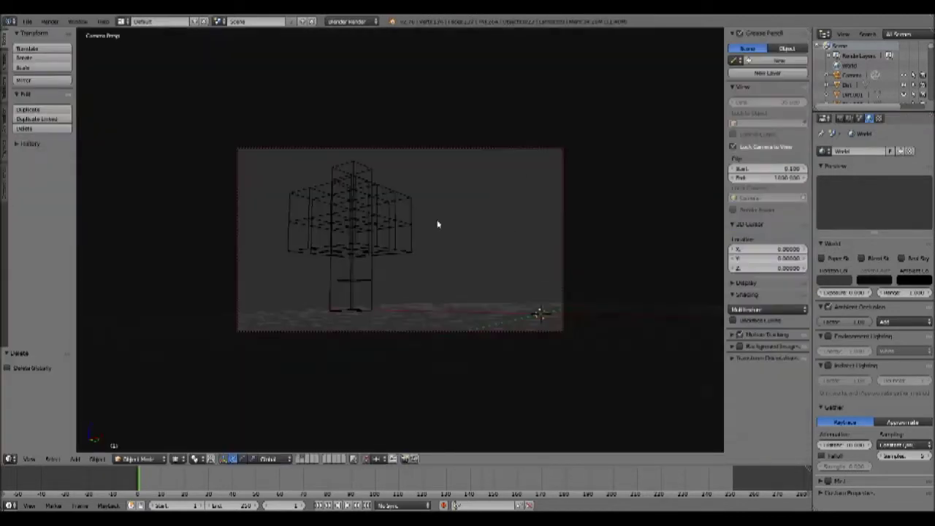
right_click(369, 223)
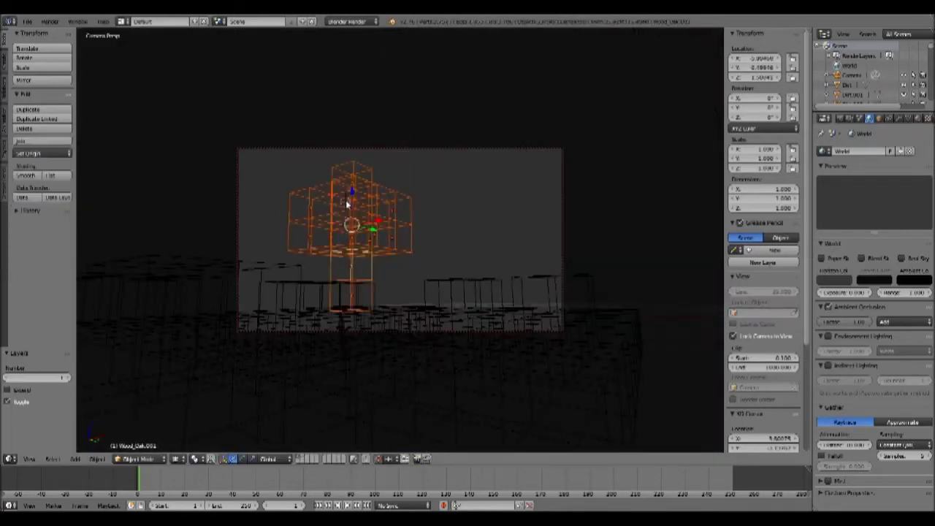
key("F12")
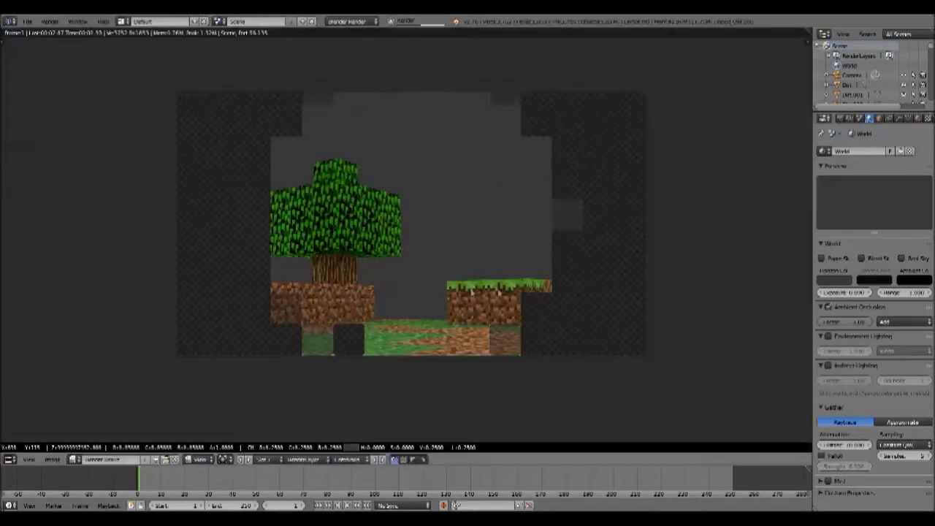
Re-render the scene and sample colour values in the rendered image.
left_click_drag(529, 282, 526, 278)
key("F12")
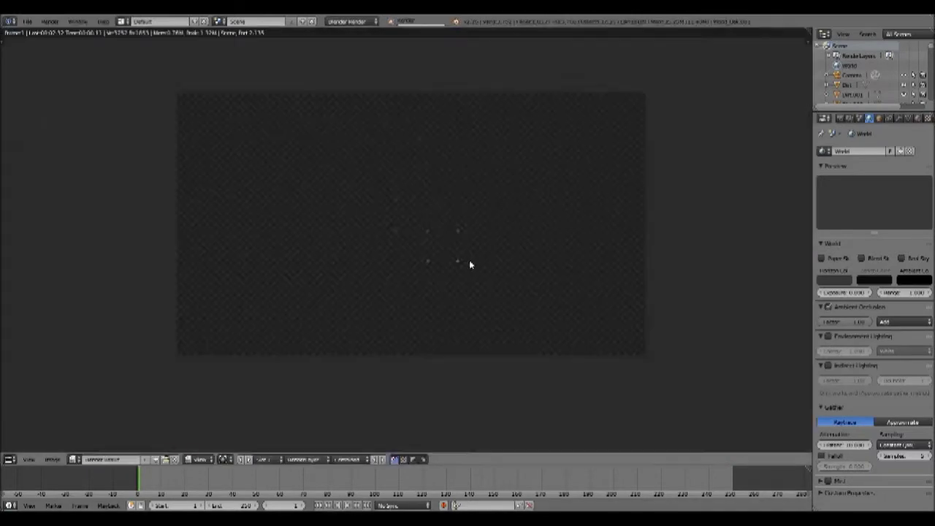
left_click_drag(468, 262, 438, 224)
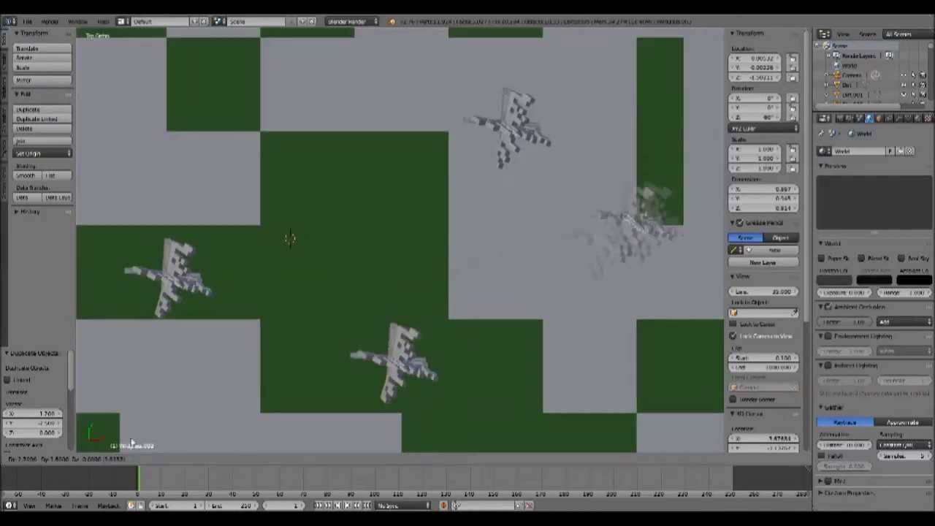
key("ctrl+Tab")
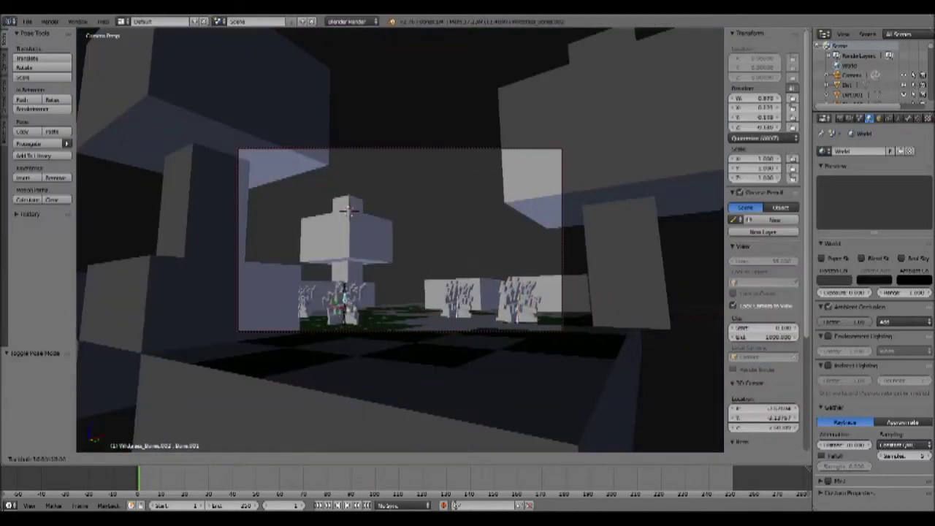
Pose the middle and right characters' bones, then test-render and return to top view.
right_click(459, 307)
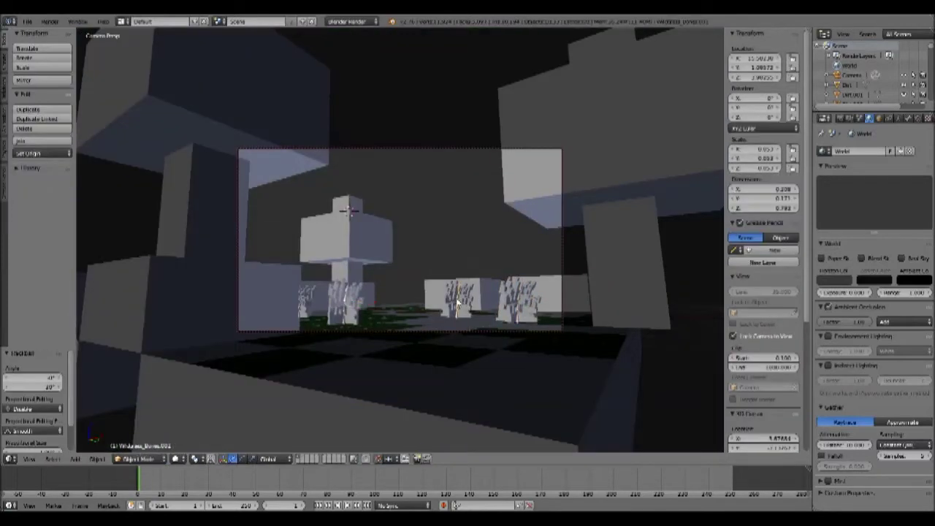
right_click(505, 312)
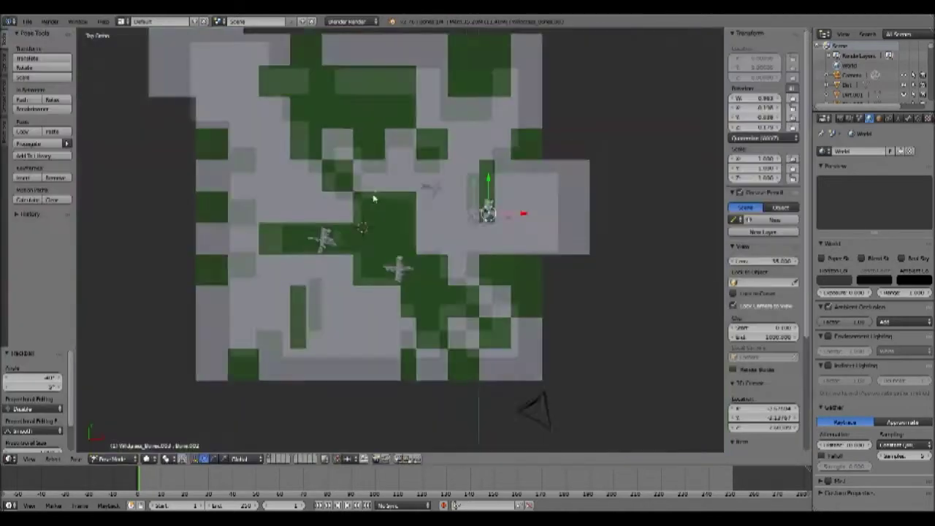
key("F12")
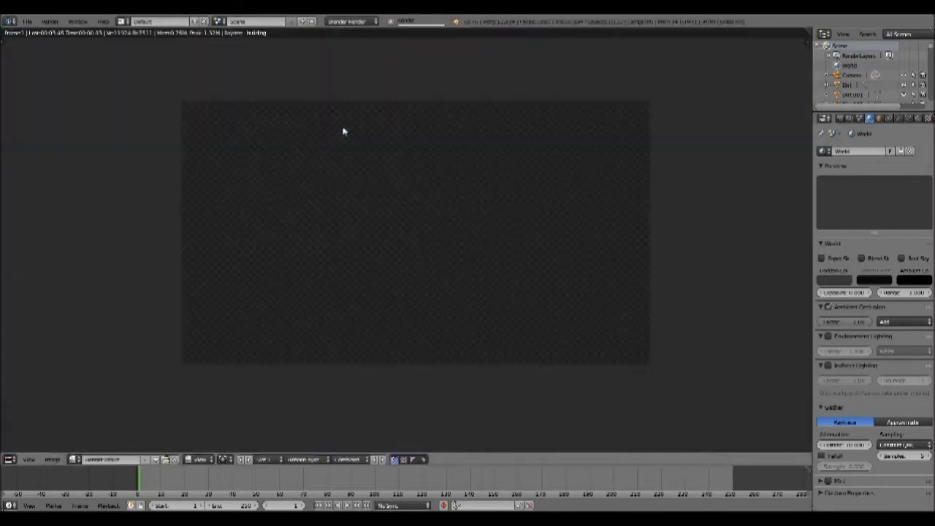
key("Escape")
key("KP_7")
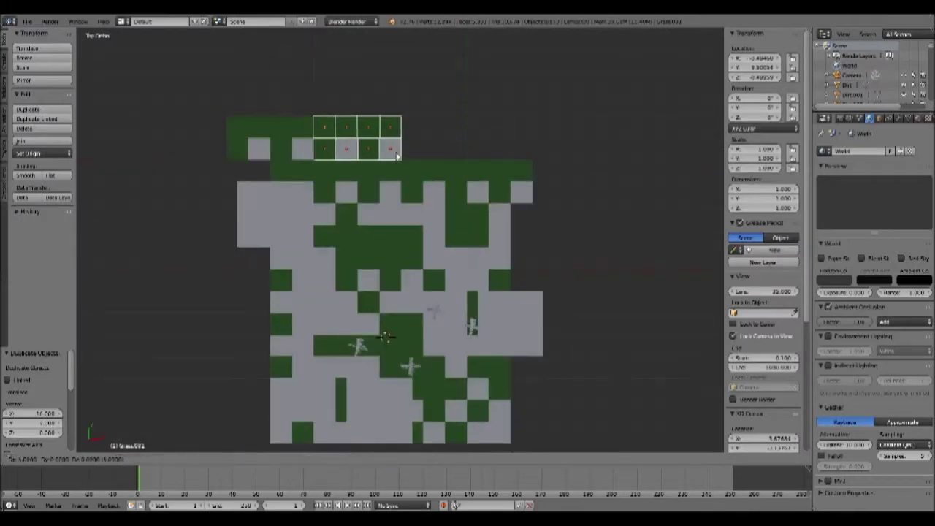
Place the duplicated grass tile row to extend the terrain's back edge.
left_click(600, 151)
middle_click_drag(600, 150, 563, 129)
key("KP_7")
left_click_drag(222, 159, 323, 101)
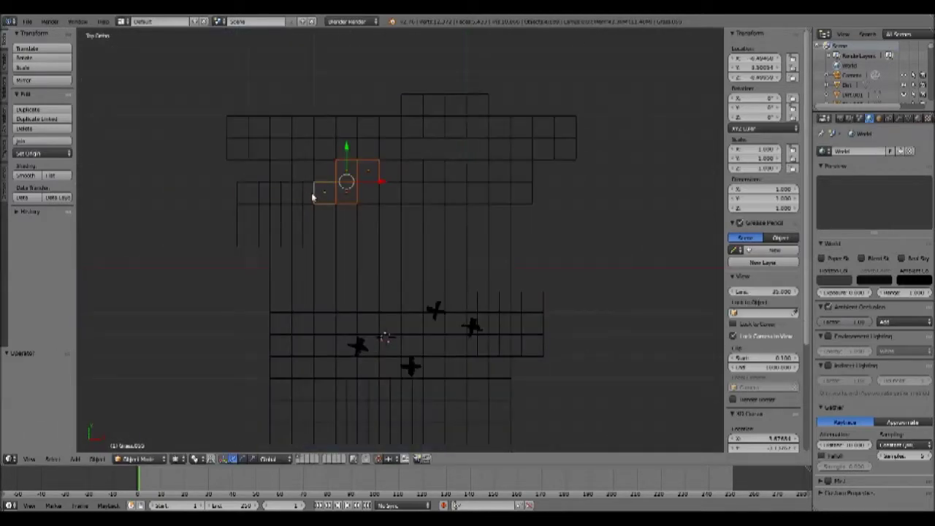
Check the layout through the camera in solid shading and render the textured tree scene.
key("KP_0")
key("z")
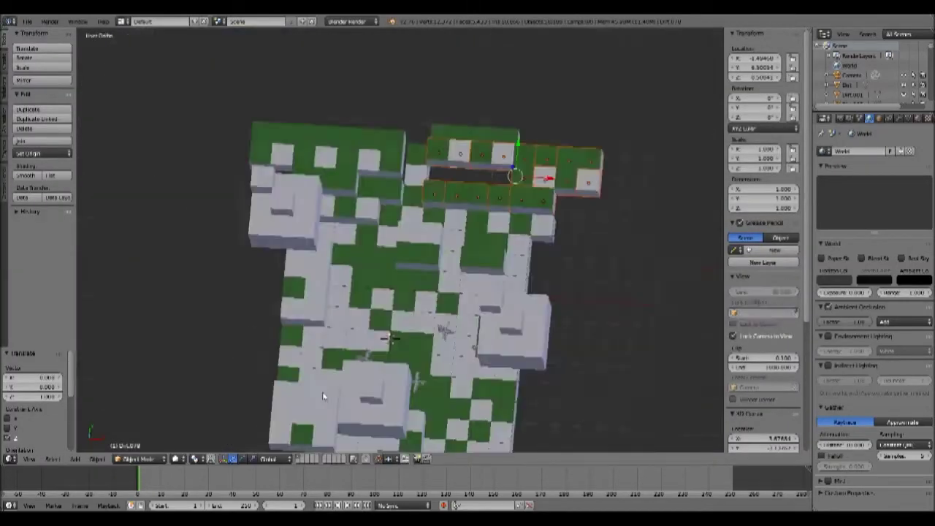
key("KP_7")
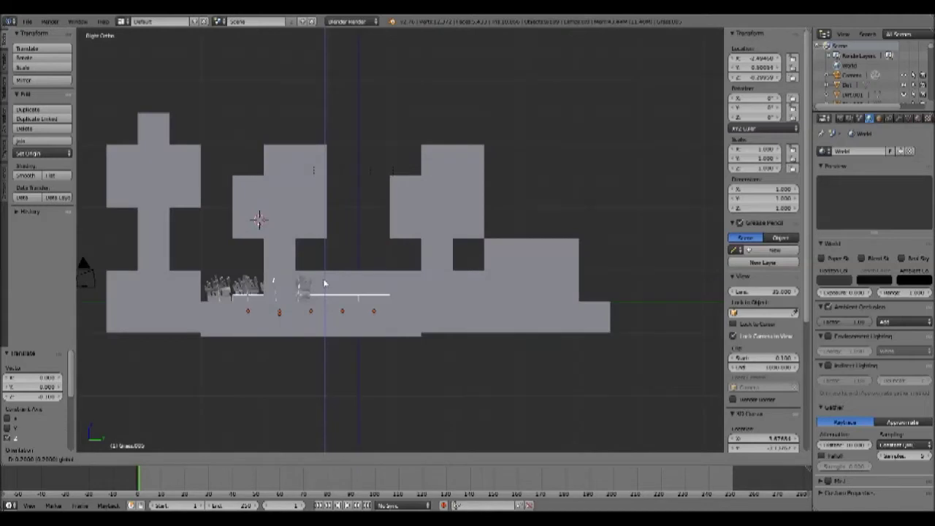
key("F12")
left_click(875, 278)
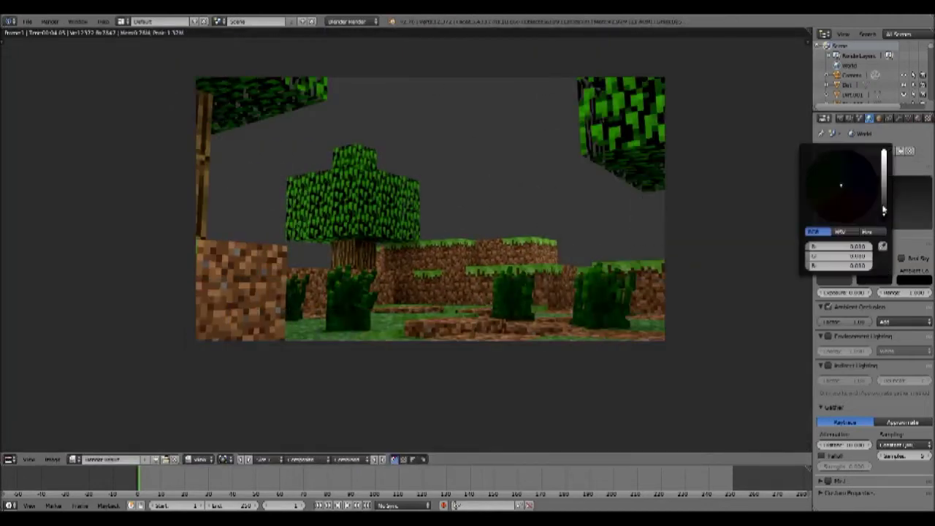
Try out world sky horizon and zenith colours, cycling through cyan, teal and orange.
left_click(835, 279)
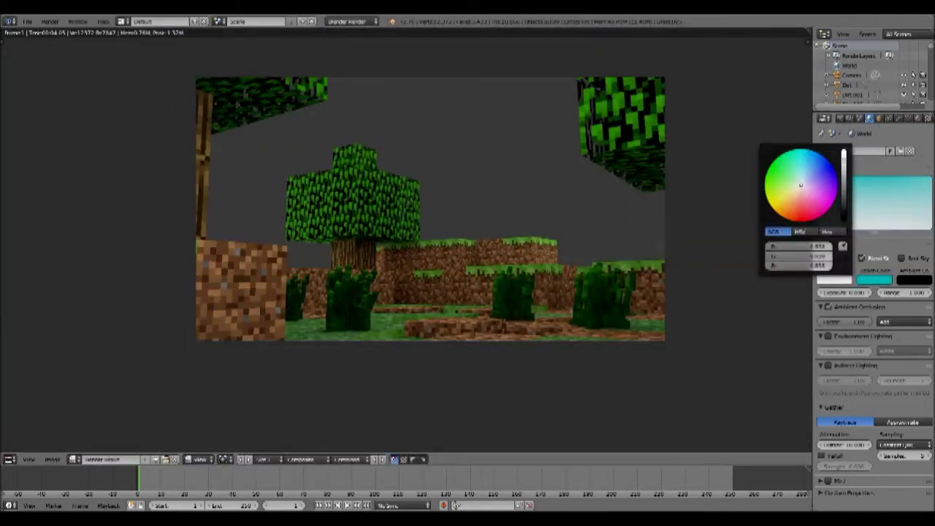
left_click(835, 279)
left_click(869, 280)
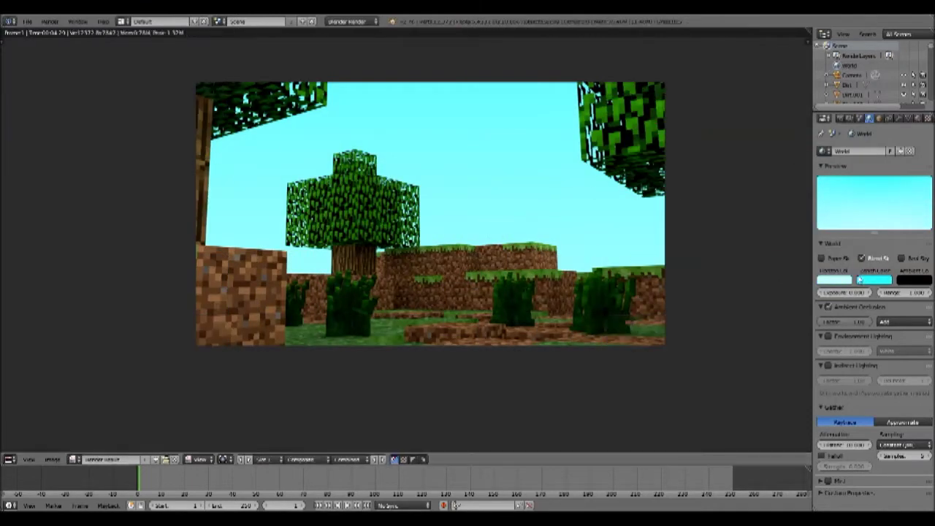
left_click(834, 280)
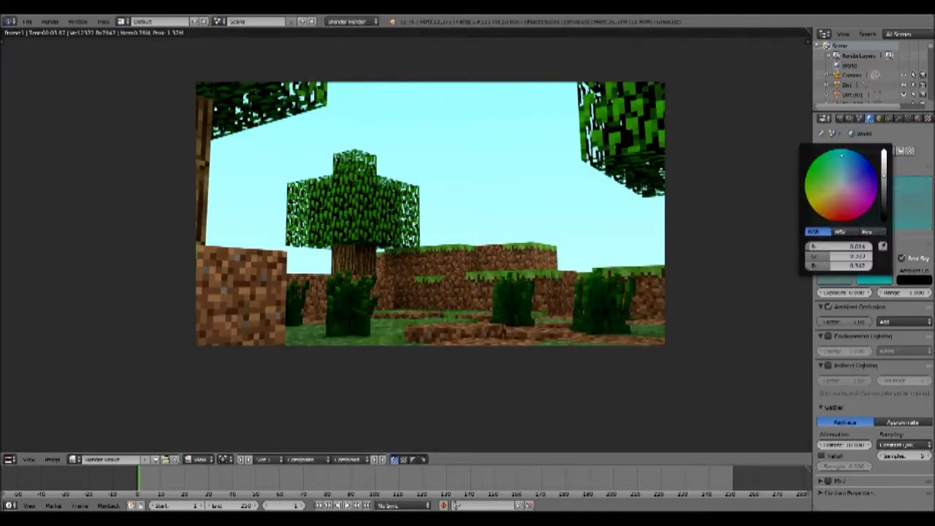
left_click(835, 284)
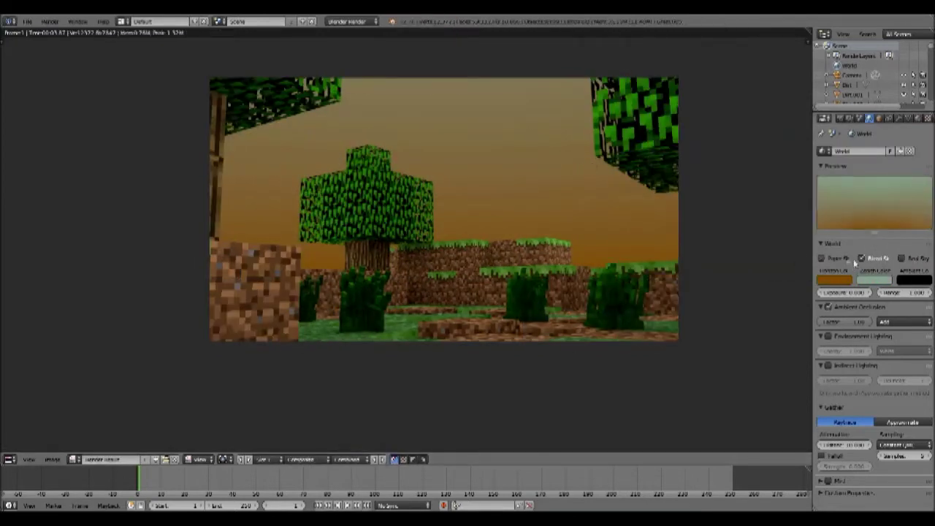
left_click(874, 280)
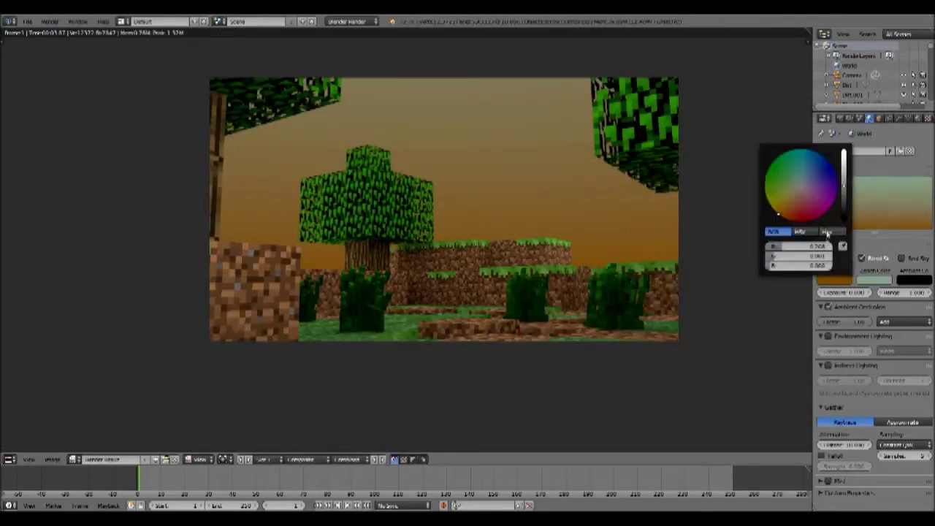
left_click(772, 210)
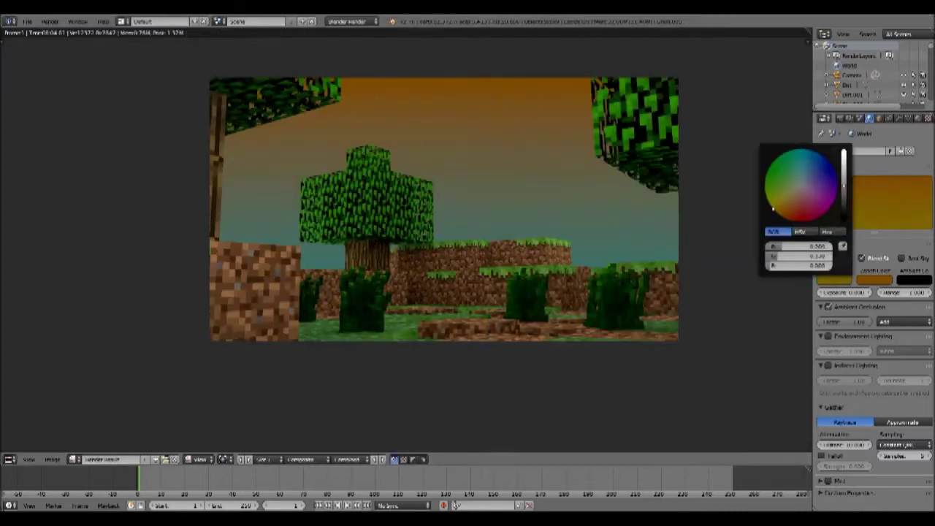
left_click(811, 155)
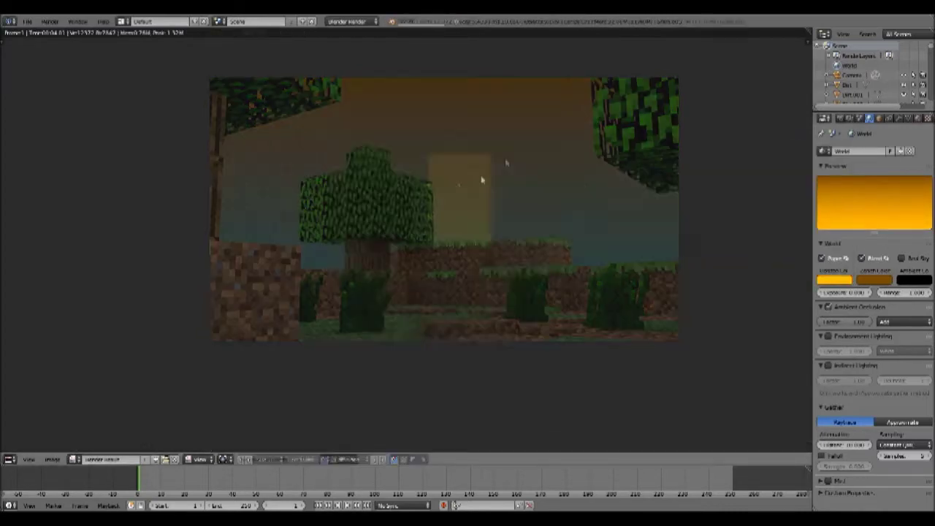
Lower the ambient occlusion factor to 0.25.
left_click_drag(847, 322, 801, 301)
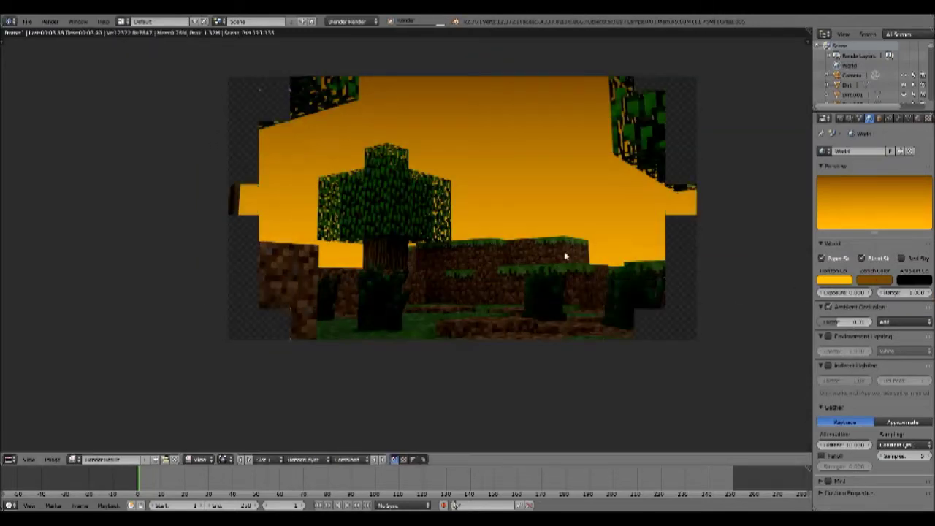
key("Escape")
key("KP_3")
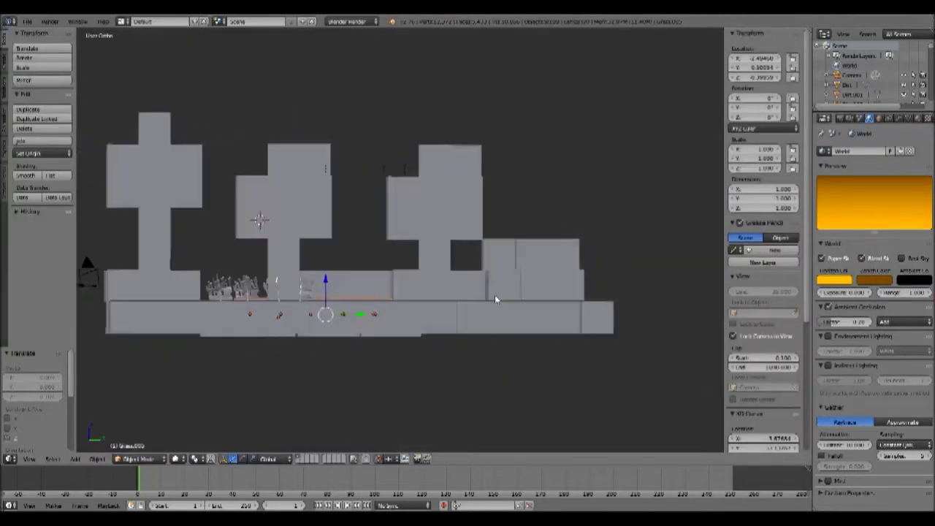
Add a sun lamp to the scene and test-render the lit result.
key("shift+a")
left_click(559, 434)
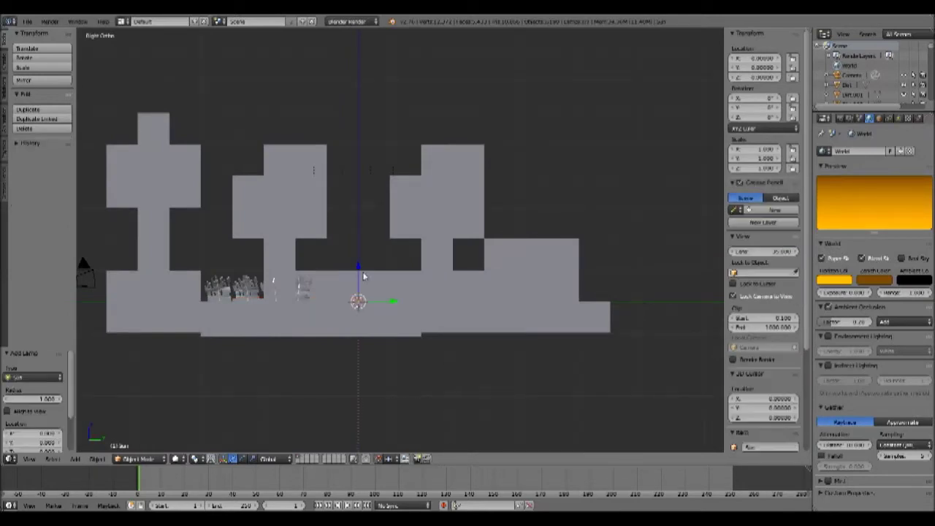
middle_click_drag(494, 240, 482, 293)
key("KP_1")
key("F12")
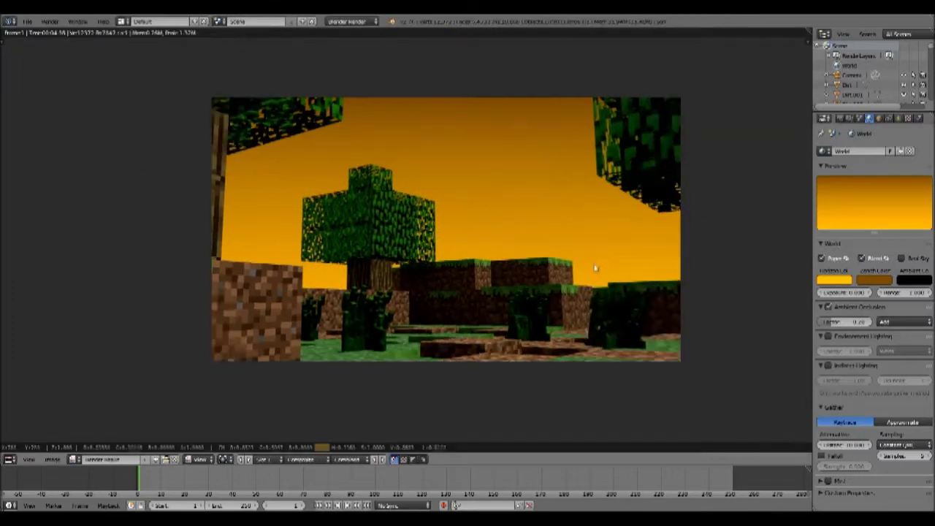
key("Escape")
key("F12")
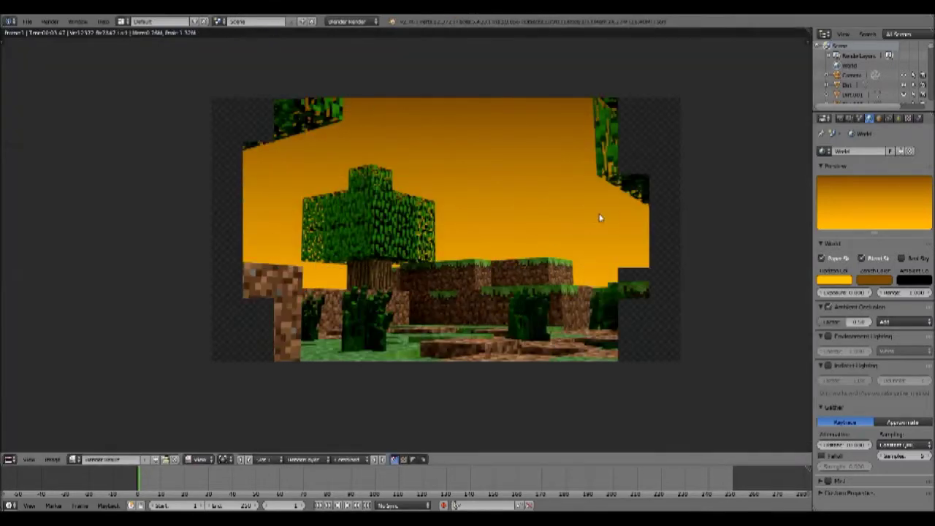
key("Escape")
Adjust the sun lamp's colour and re-render to compare.
left_click(899, 118)
left_click(842, 270)
key("F12")
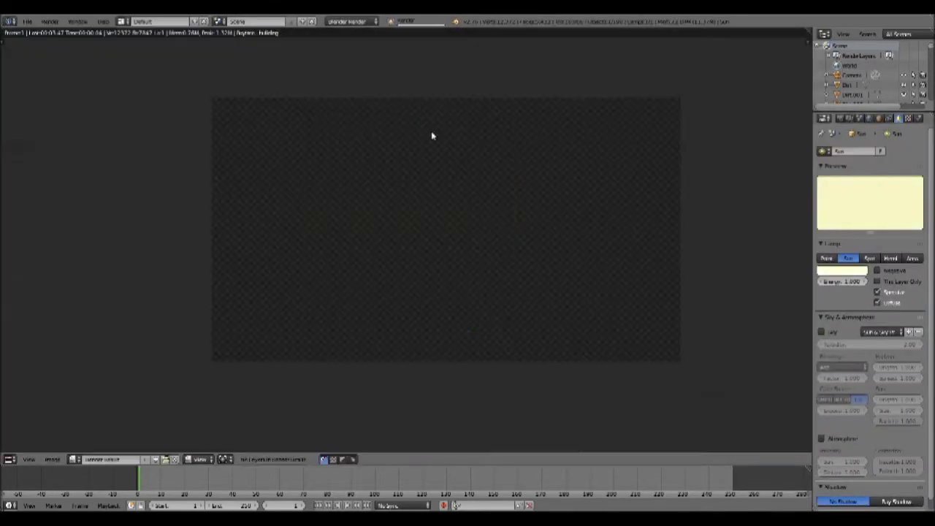
key("Escape")
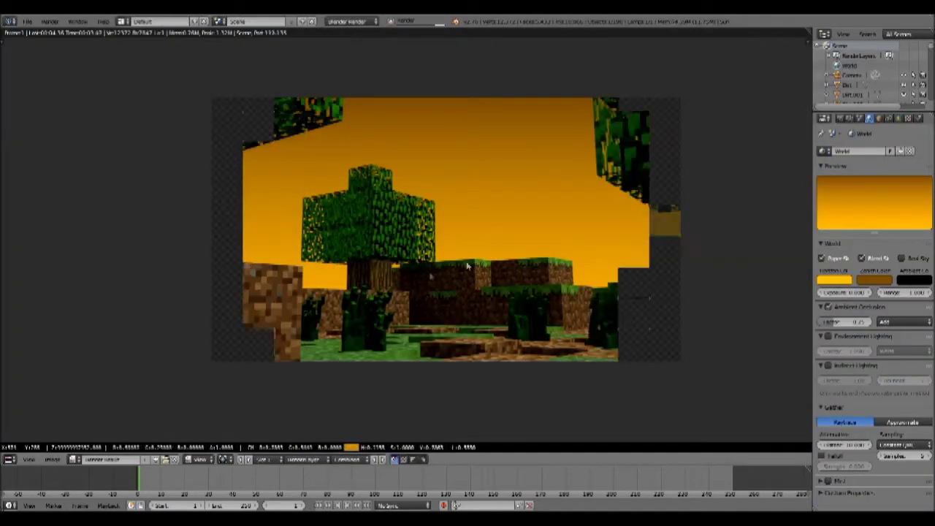
key("F12")
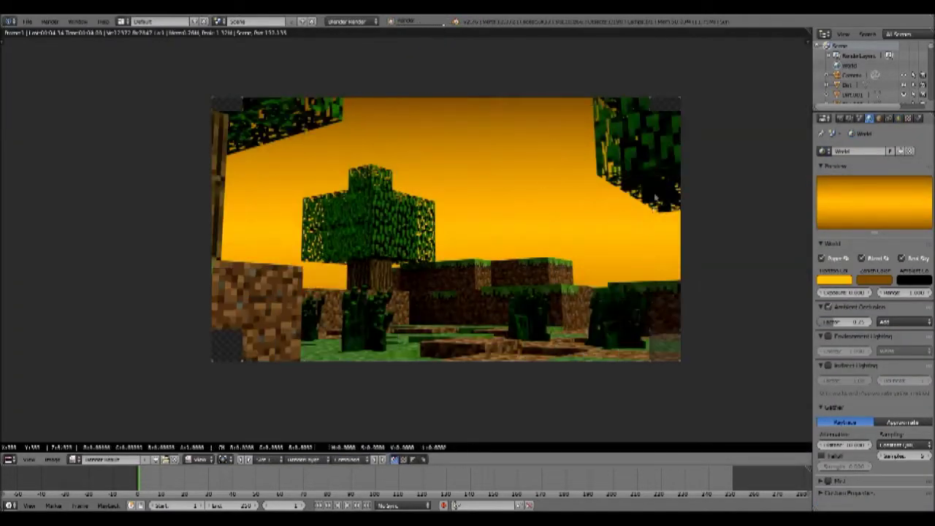
Set the sky to a pale cyan-to-white blend, re-render, and return to the camera view.
left_click(835, 279)
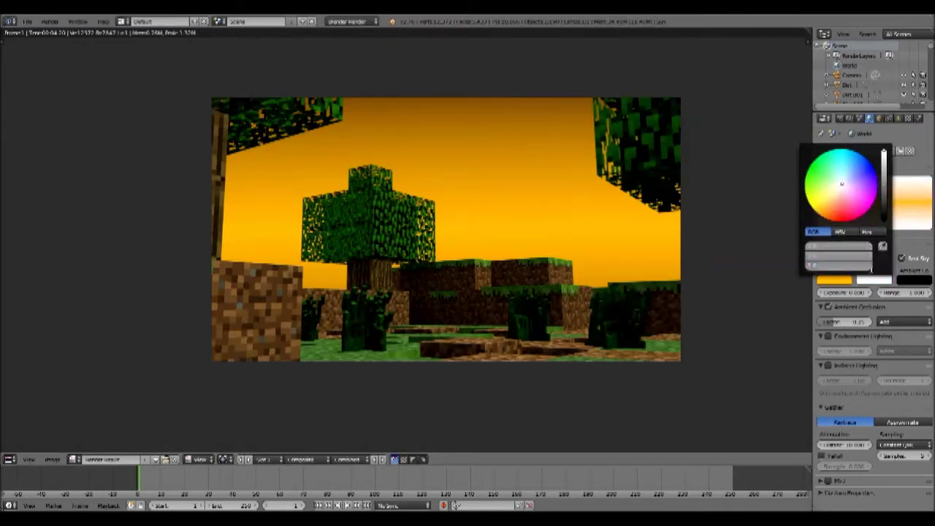
key("F12")
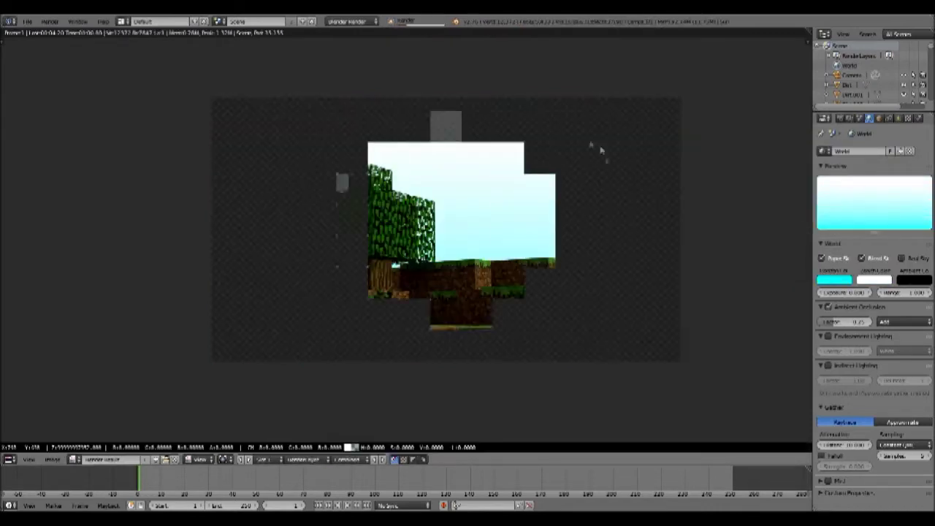
key("Escape")
key("KP_7")
scroll(461, 370, "down", 5)
key("KP_1")
key("KP_0")
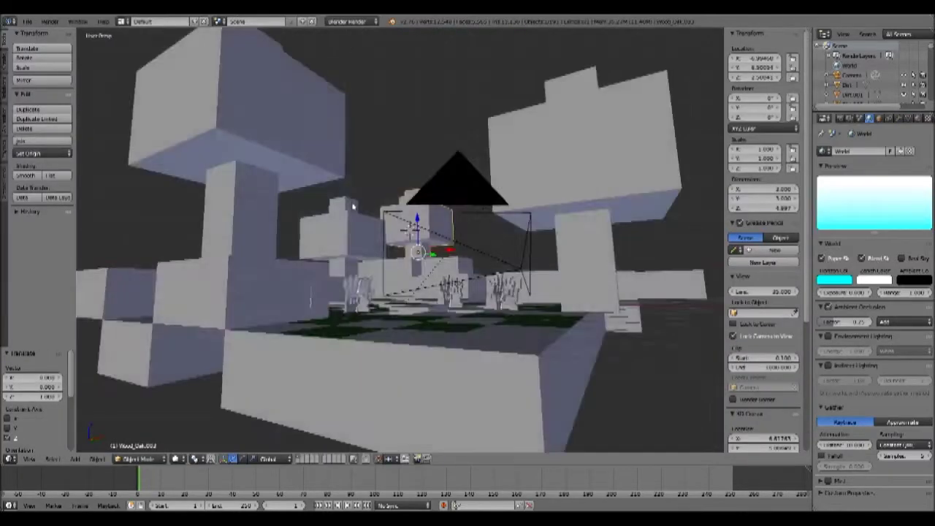
Append the bench objects from the library, rotate the bench about Z, and render it among the trees.
key("F12")
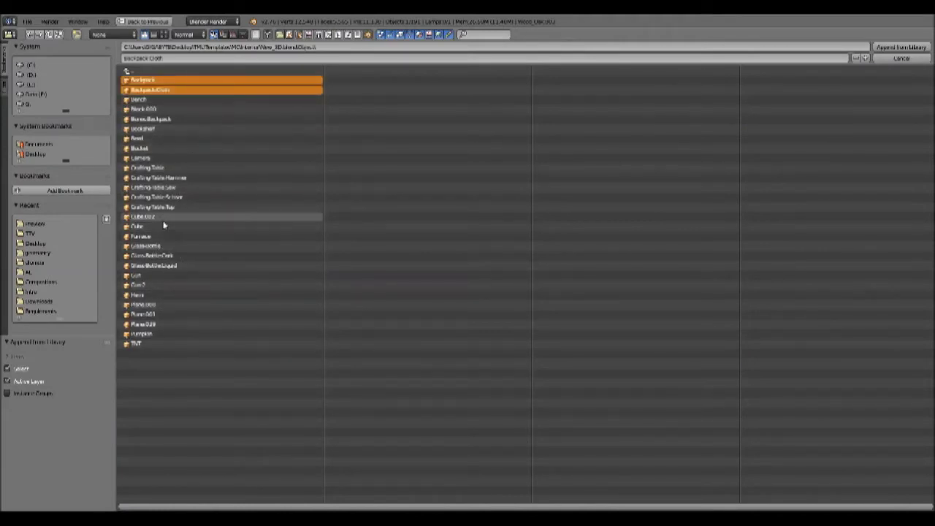
key("Return")
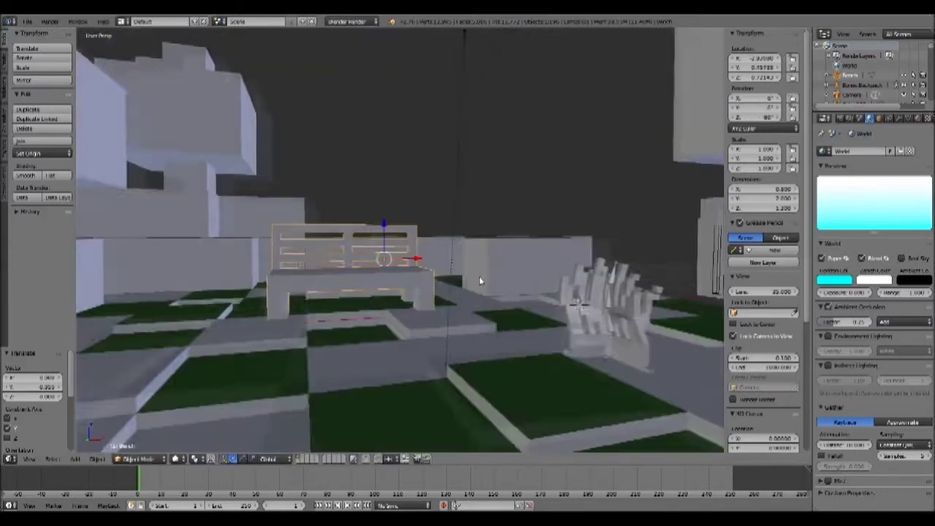
key("r")
key("z")
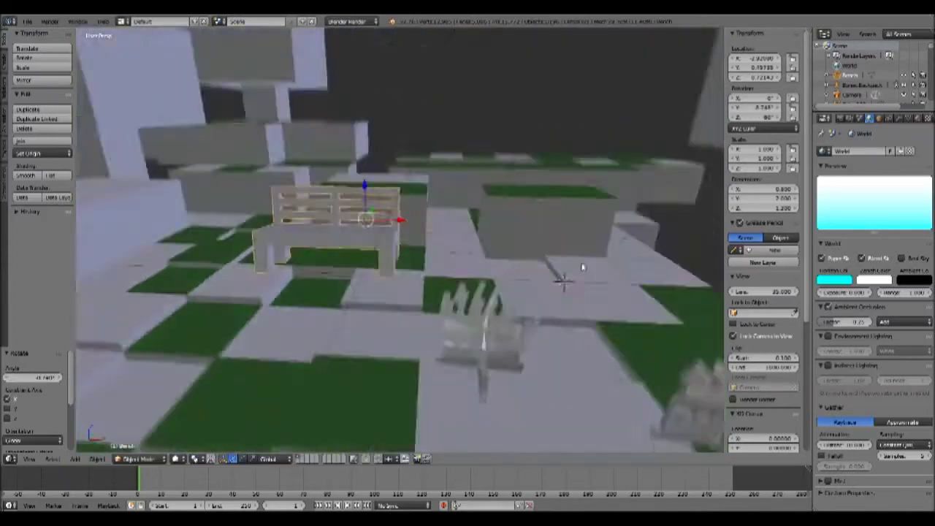
key("F12")
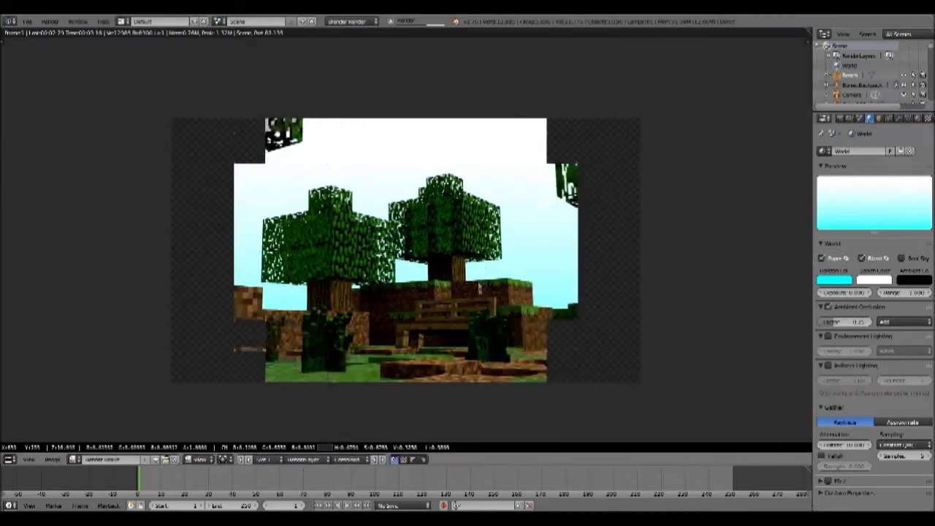
left_click(834, 280)
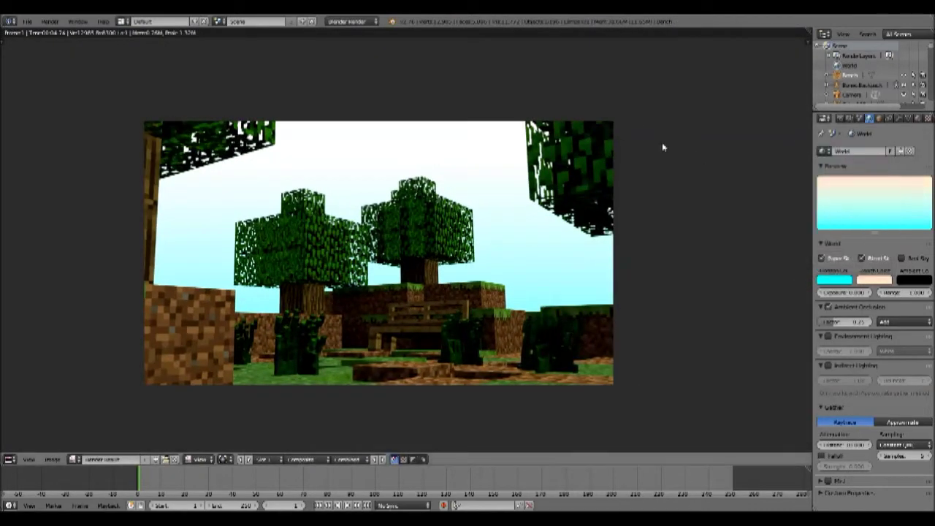
Tint the sky zenith pale pink and set environment lighting to Sky Color, re-rendering to check brightness.
left_click(800, 175)
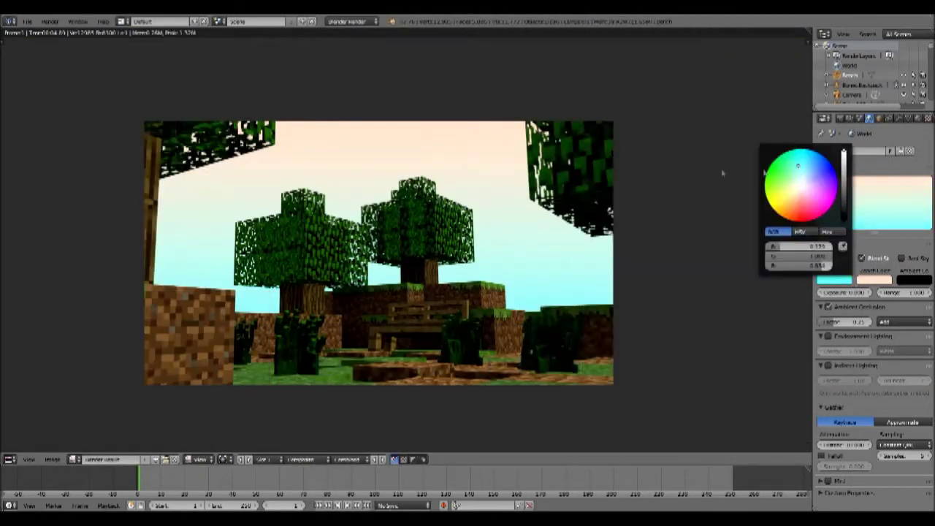
key("F12")
left_click(902, 351)
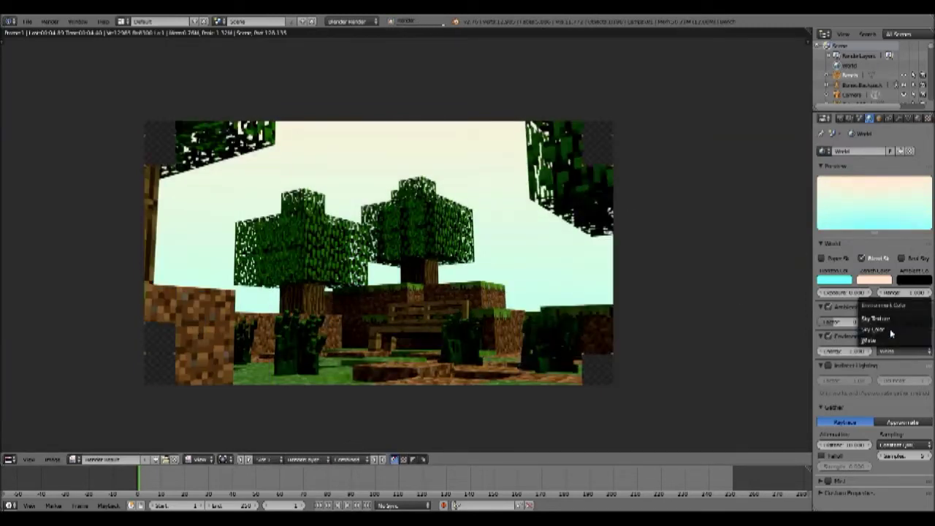
key("F12")
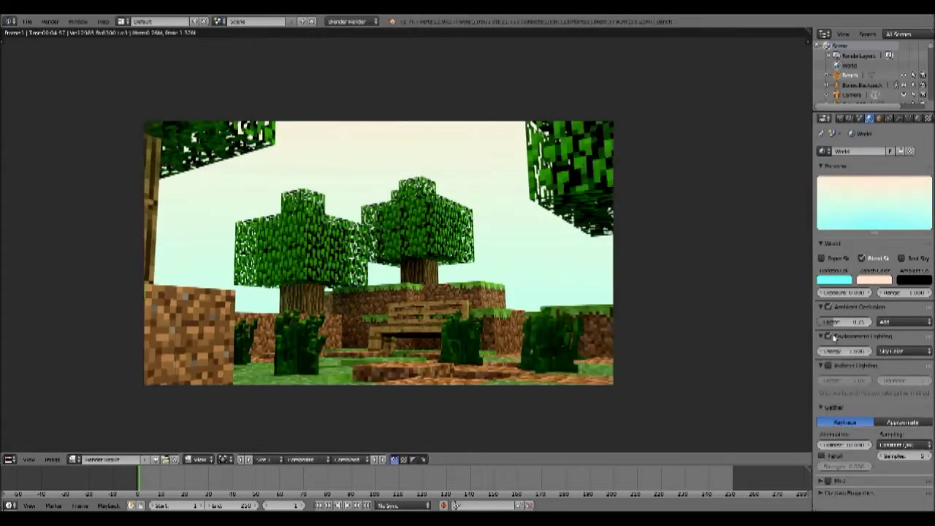
key("F12")
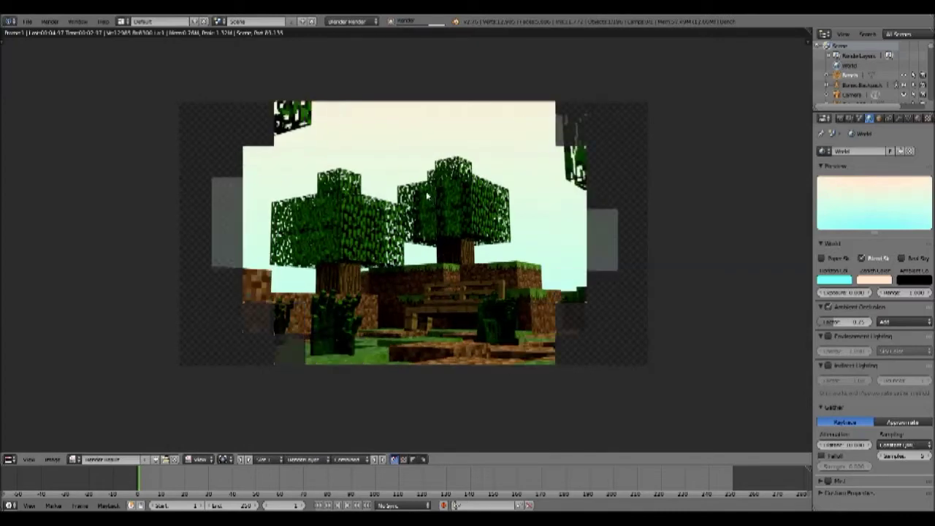
key("Escape")
Reframe the view over the diorama, render a lighting preview, and select a stray leaf block.
middle_click_drag(512, 242, 428, 155)
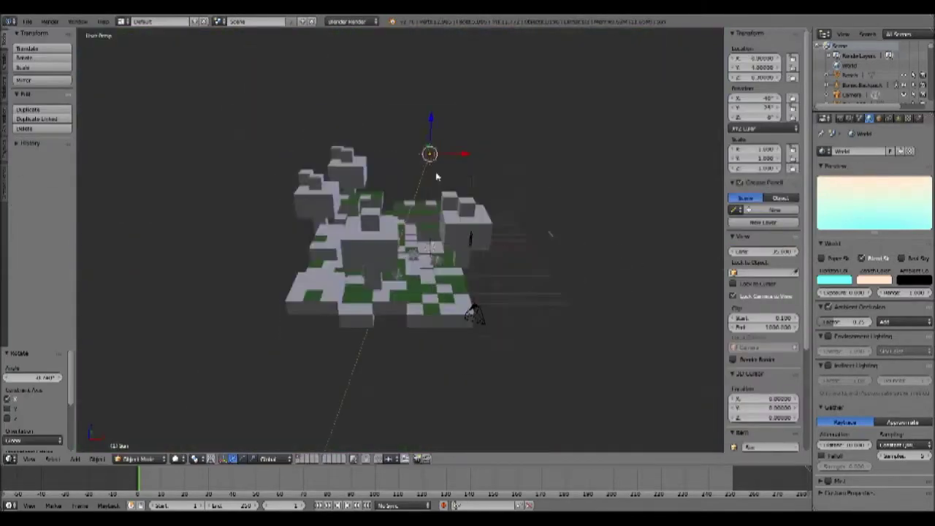
middle_click_drag(481, 202, 616, 41)
key("KP_1")
middle_click_drag(630, 235, 563, 209)
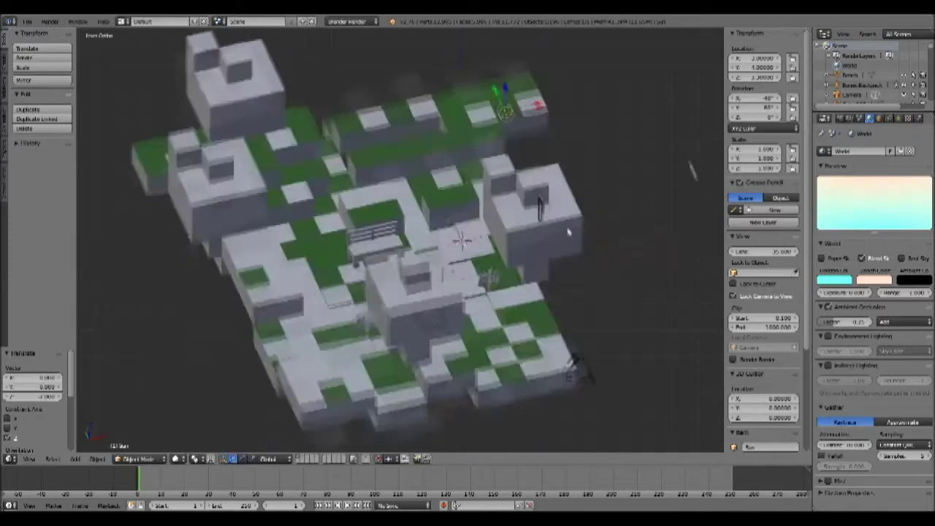
key("F12")
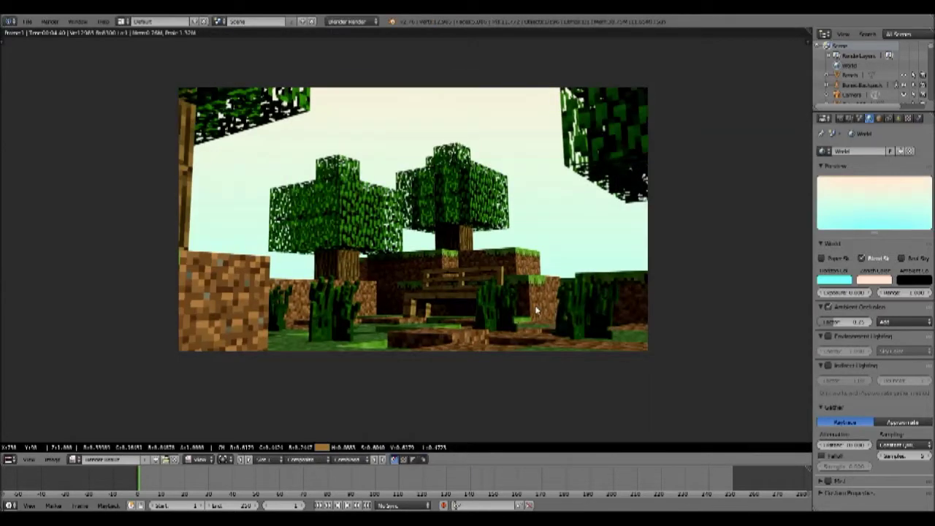
key("Escape")
right_click(476, 152)
scroll(844, 412, "down", 2)
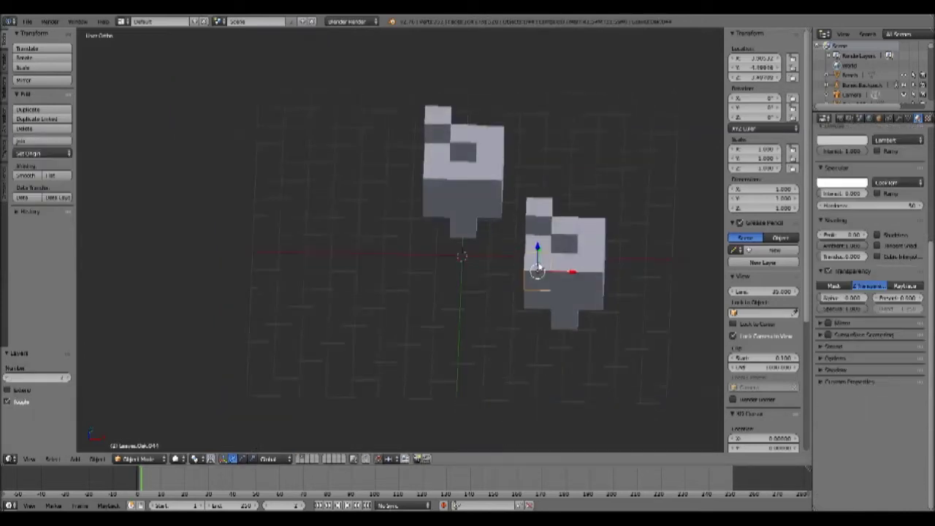
Delete the stray blocks and append the character rig objects from the library file's Object folder.
key("x")
left_click(555, 187)
key("shift+F1")
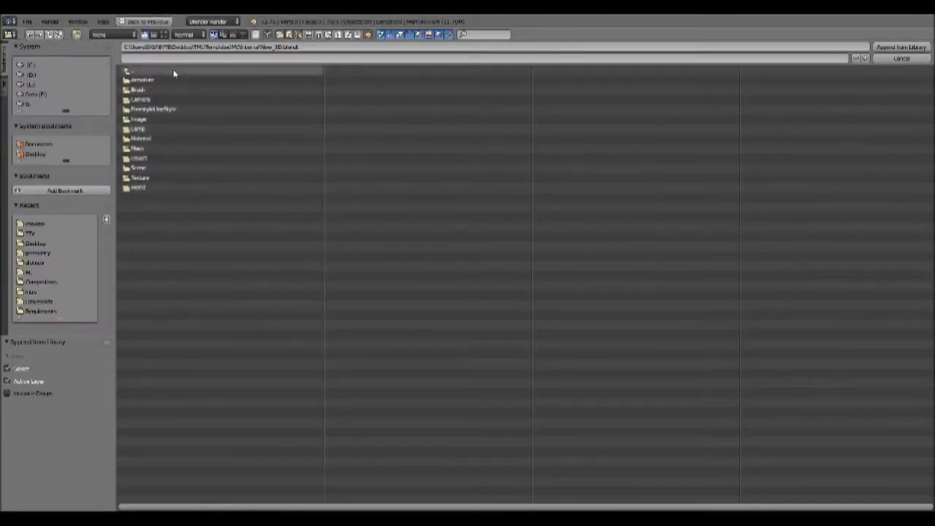
left_click(166, 158)
key("a")
key("Return")
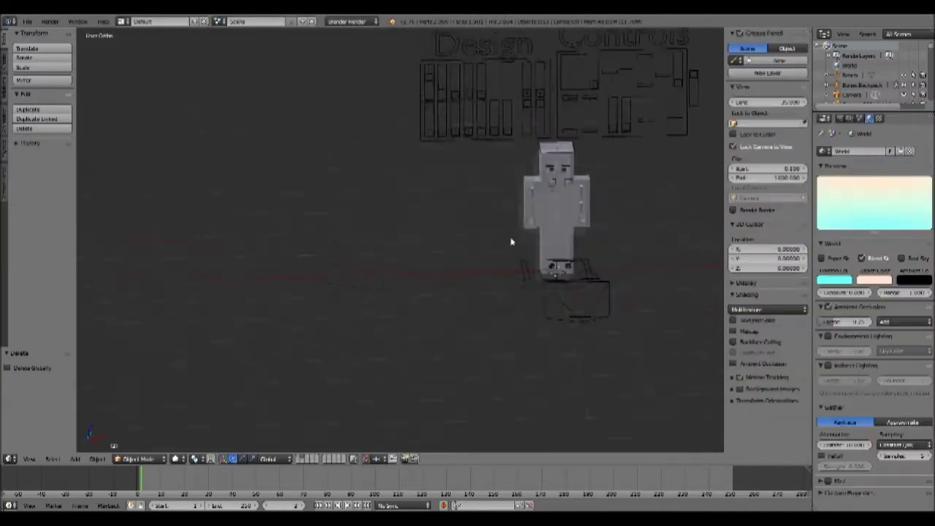
Put the character rig in Pose Mode and replace its skin image with a custom texture from disk.
middle_click_drag(512, 242, 432, 73)
key("ctrl+Tab")
key("g")
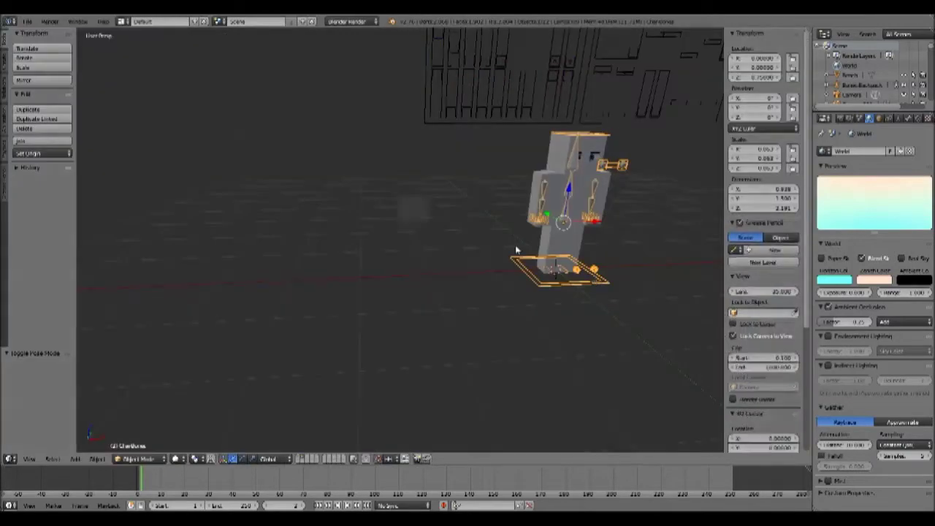
key("F12")
left_click(75, 459)
left_click(106, 374)
left_click(52, 459)
left_click(83, 396)
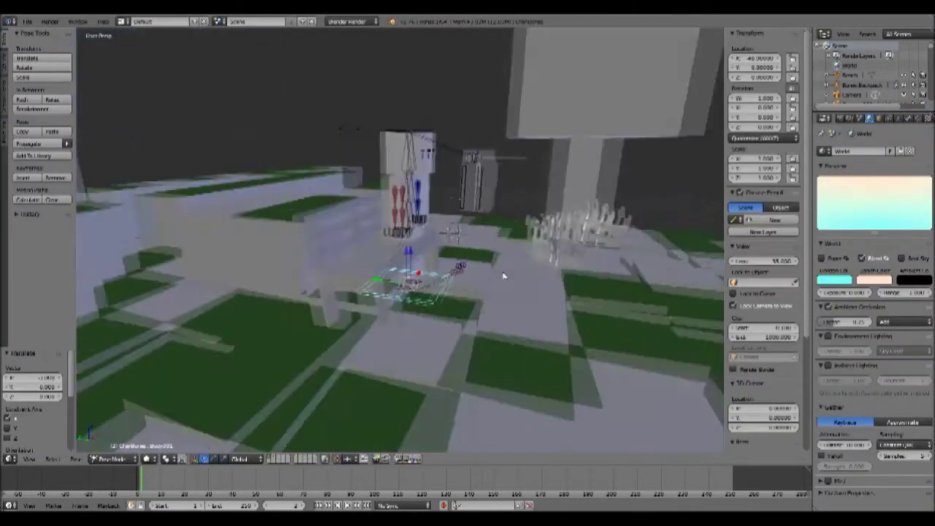
Move and rotate the character's bones, constrained along Y and X, into a seated pose with bent arms.
key("g")
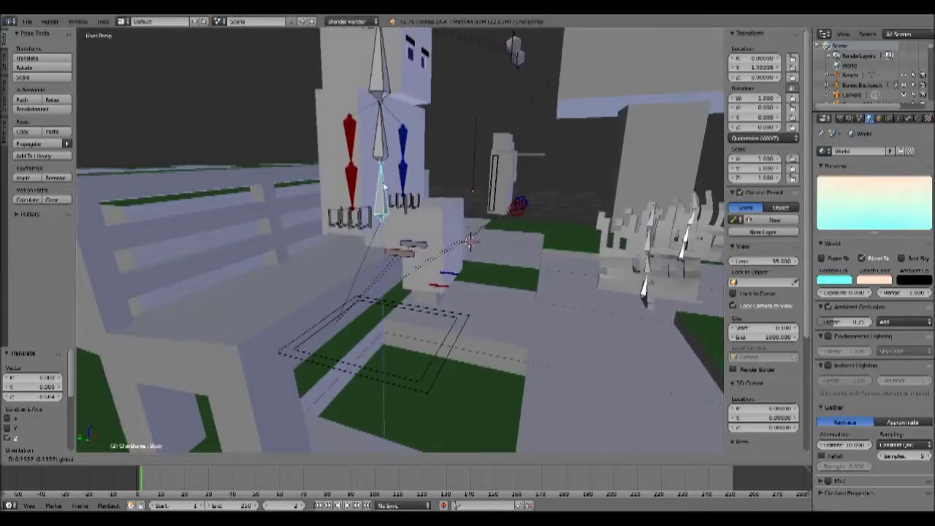
key("g")
key("y")
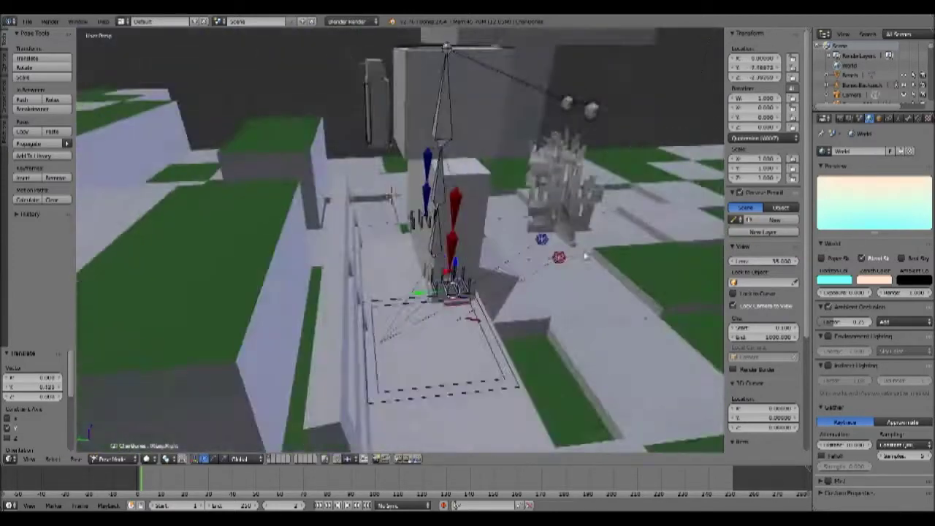
key("r")
left_click(414, 222)
key("g")
key("y")
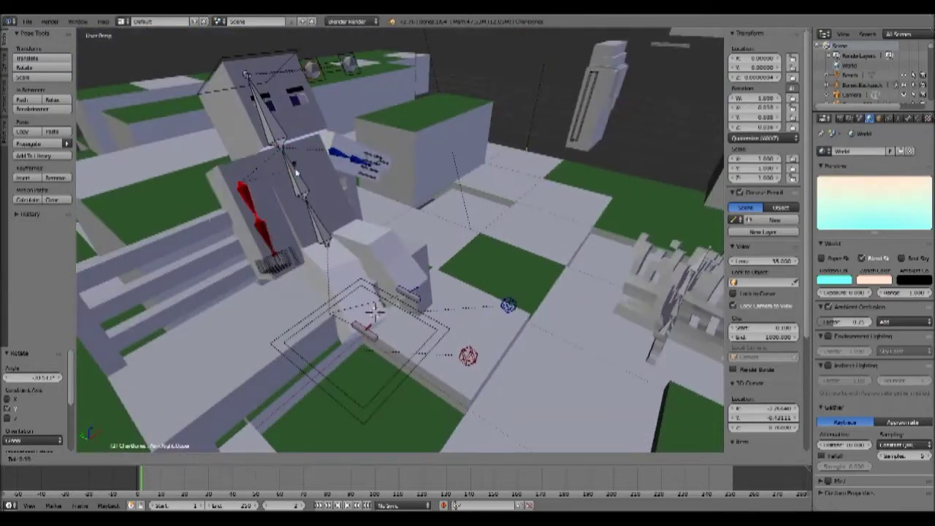
key("y")
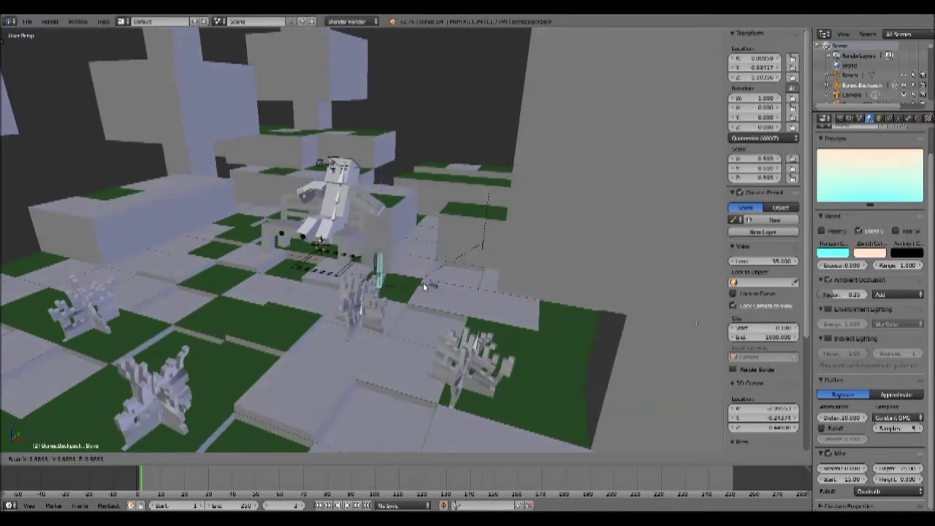
key("g")
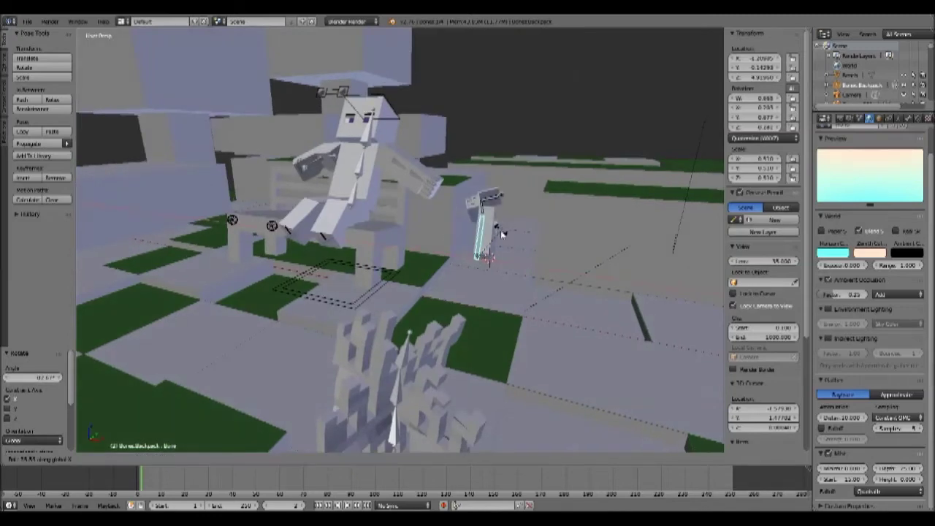
key("r")
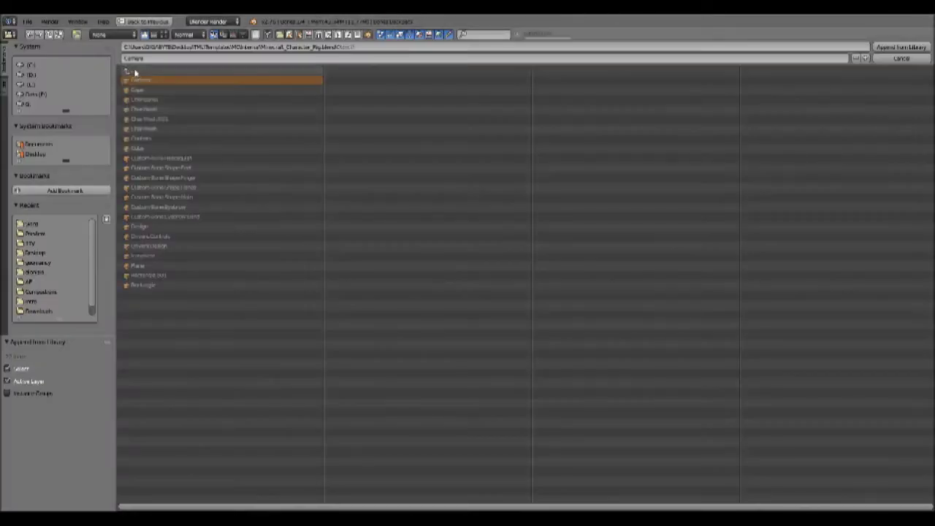
Open the Mob_Rig.blend object list to pick the chicken rig for appending.
double_click(171, 129)
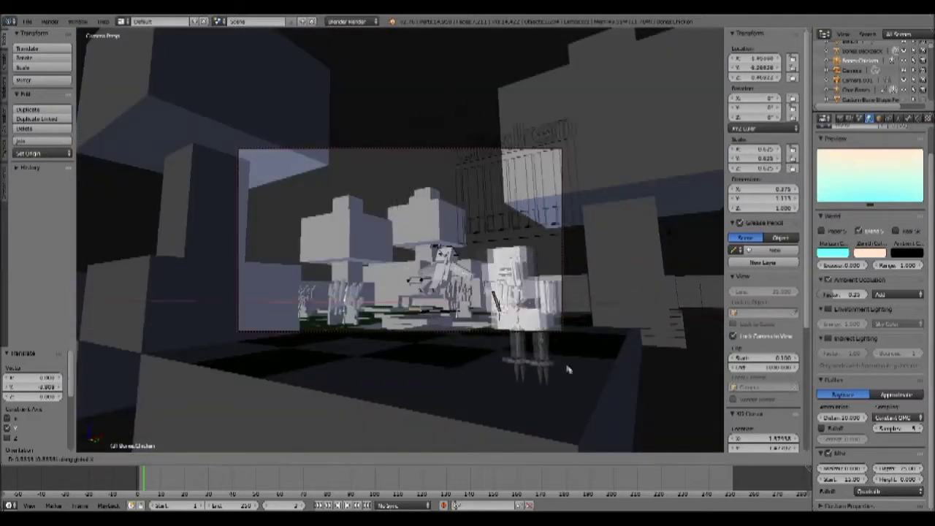
Pose the chicken: move its bone, rotate it about Y and freely, then render to check.
key("ctrl+Tab")
key("g")
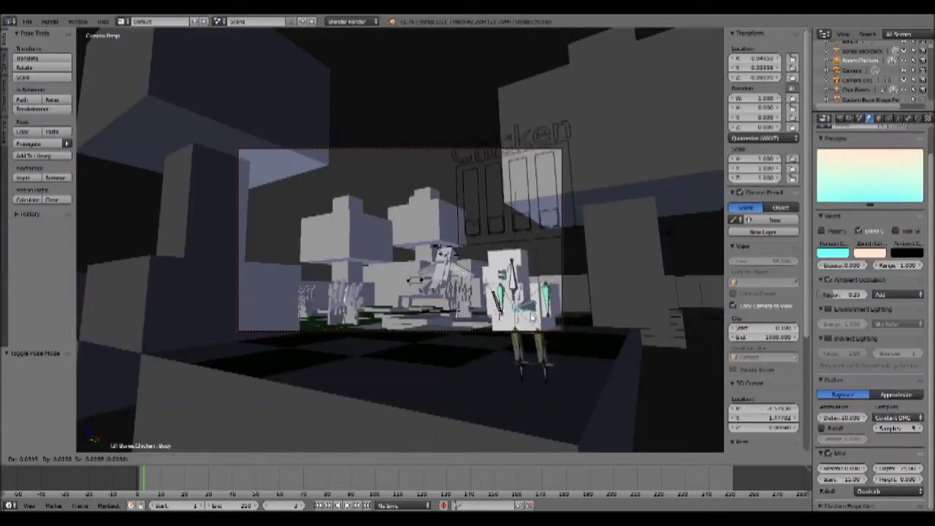
left_click(549, 373)
key("r")
key("y")
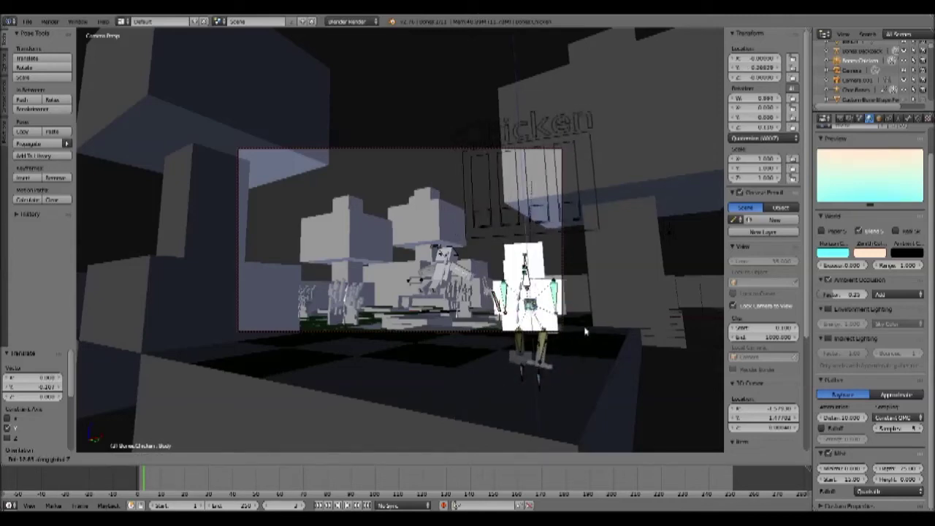
key("r")
key("F12")
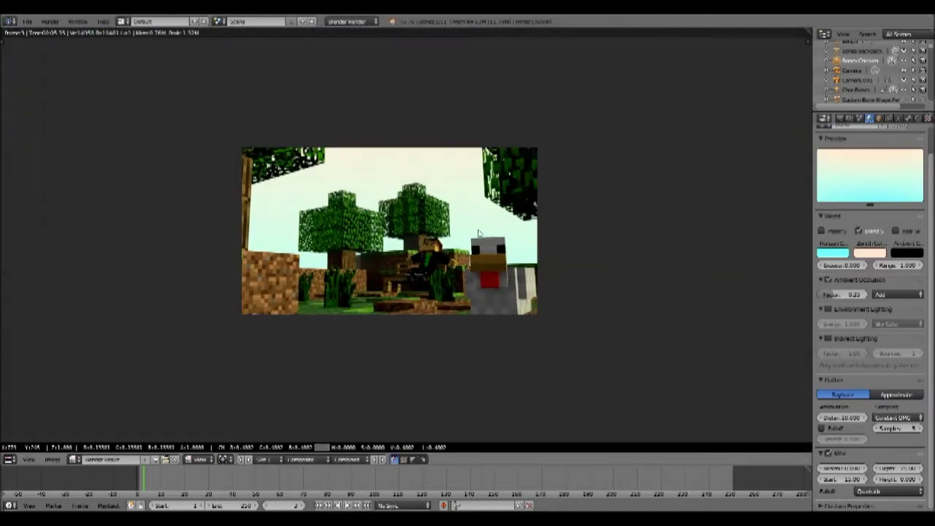
key("Escape")
Reselect the chicken's armature bone, preview textured shading, then return the view to solid shading.
right_click(507, 220)
right_click(462, 228)
right_click(551, 171)
key("g")
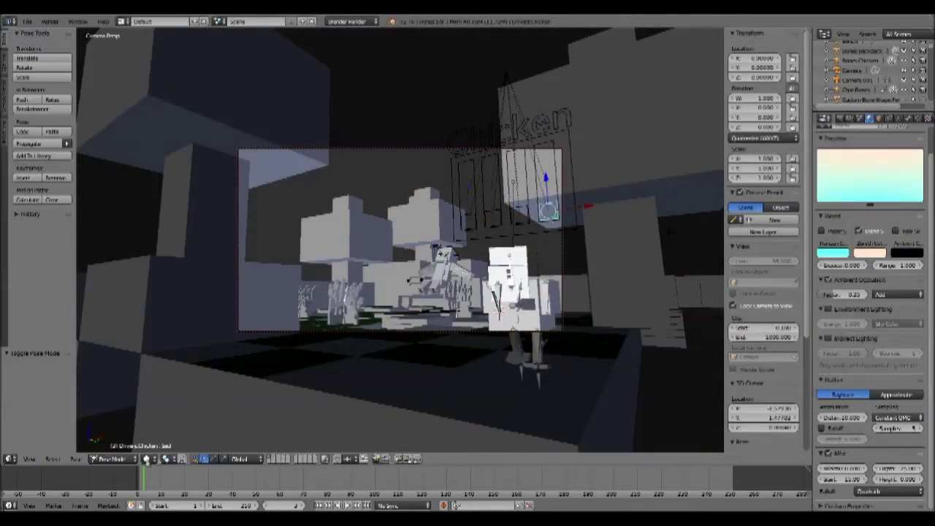
key("Return")
left_click(164, 415)
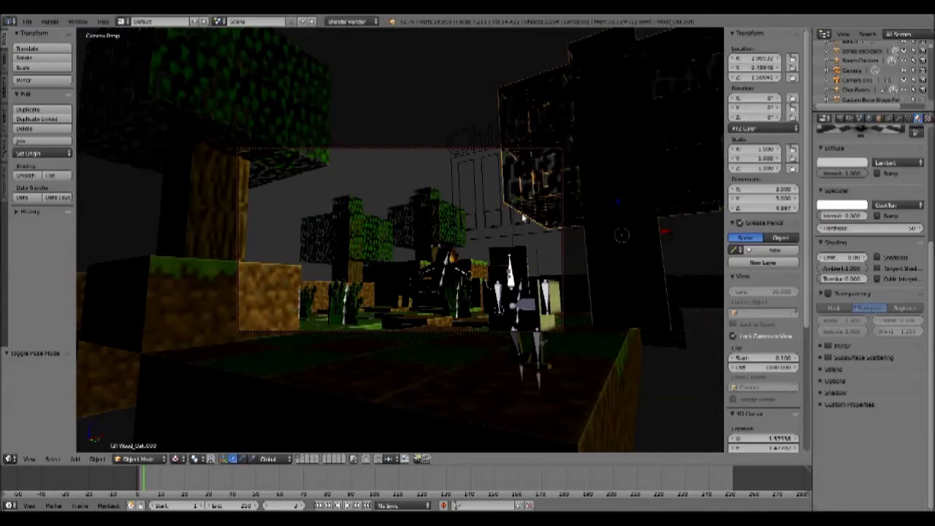
key("Escape")
key("alt+z")
key("space")
left_click(409, 265)
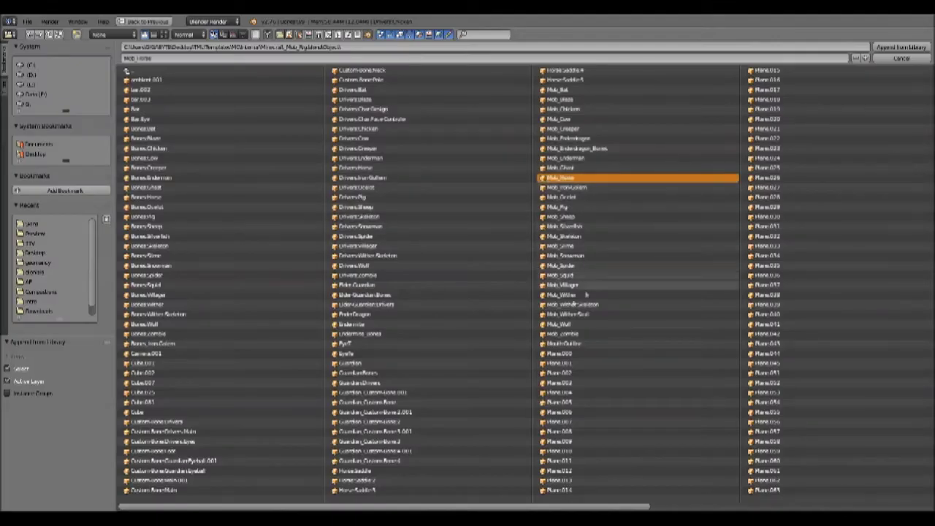
Append the wolf rig from the mob library and delete the unwanted extra appended objects.
double_click(560, 311)
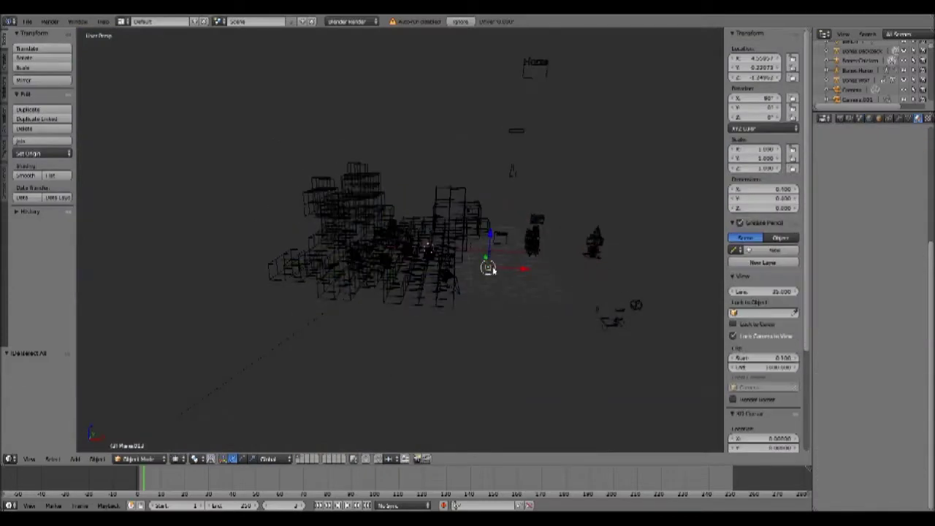
left_click(511, 168)
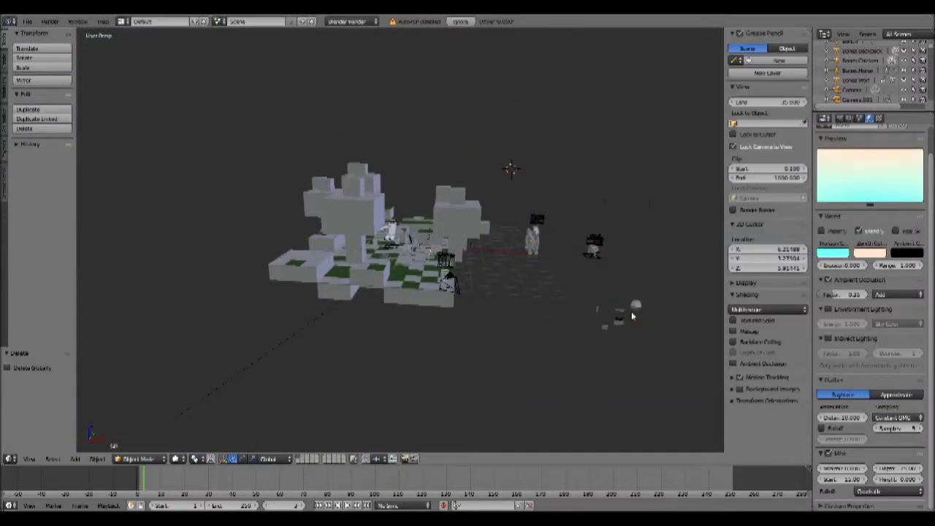
left_click(594, 348)
middle_click_drag(594, 347, 511, 292)
scroll(475, 293, "up", 5)
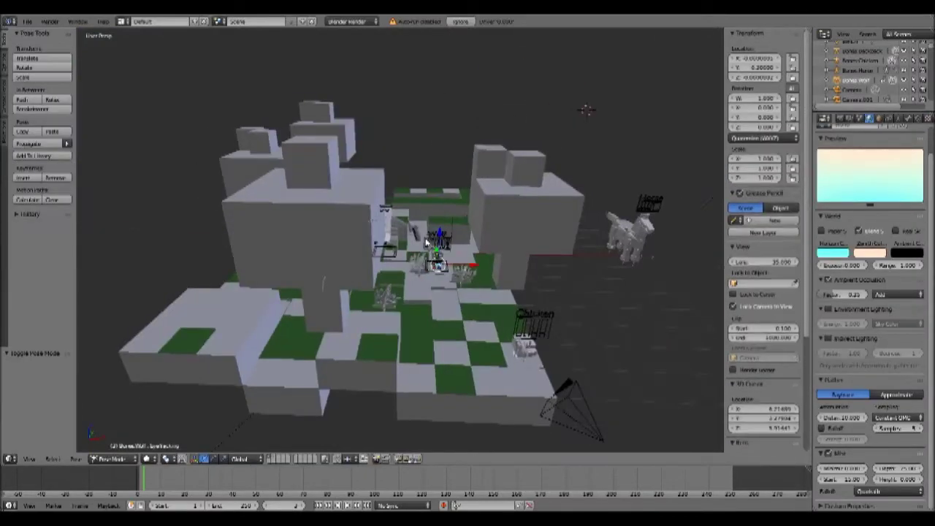
In camera view, pose the wolf by moving a bone along Y and rotating about Z, then render.
key("ctrl+Tab")
key("KP_0")
key("g")
key("y")
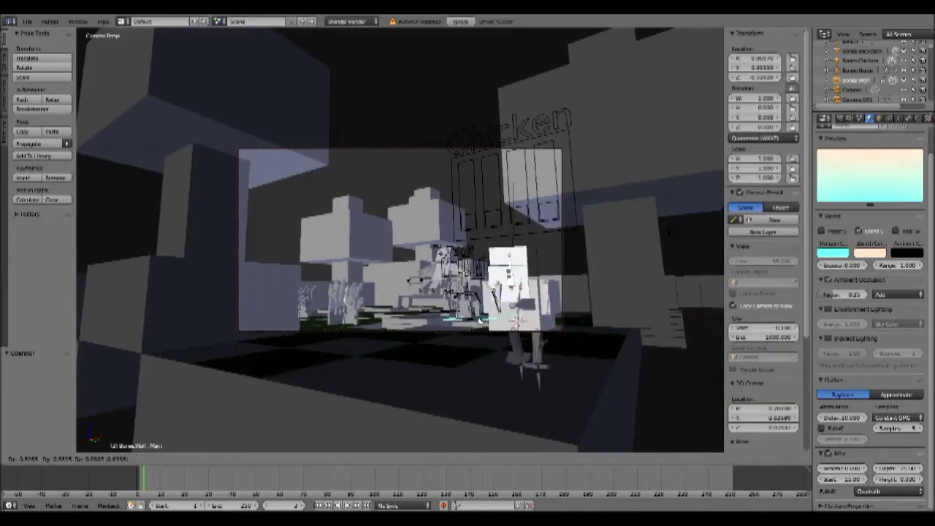
left_click(380, 375)
key("r")
key("z")
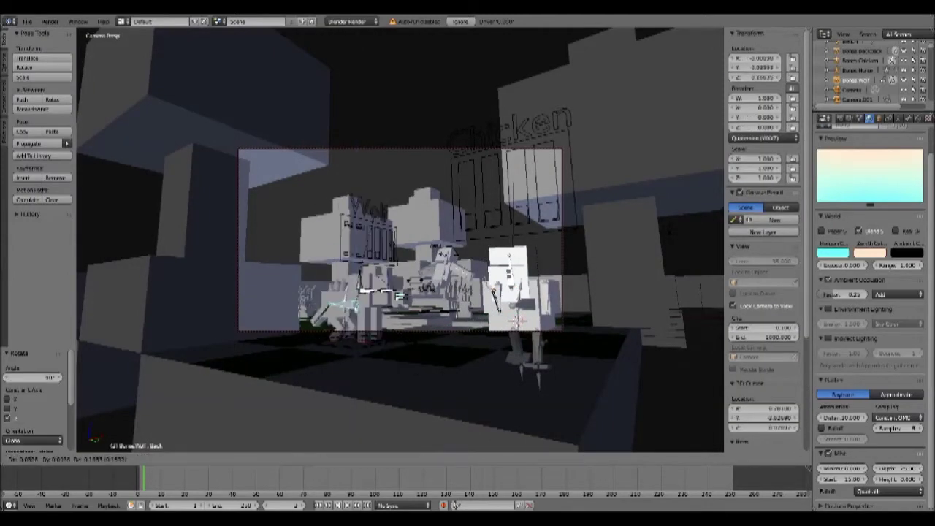
left_click(334, 343)
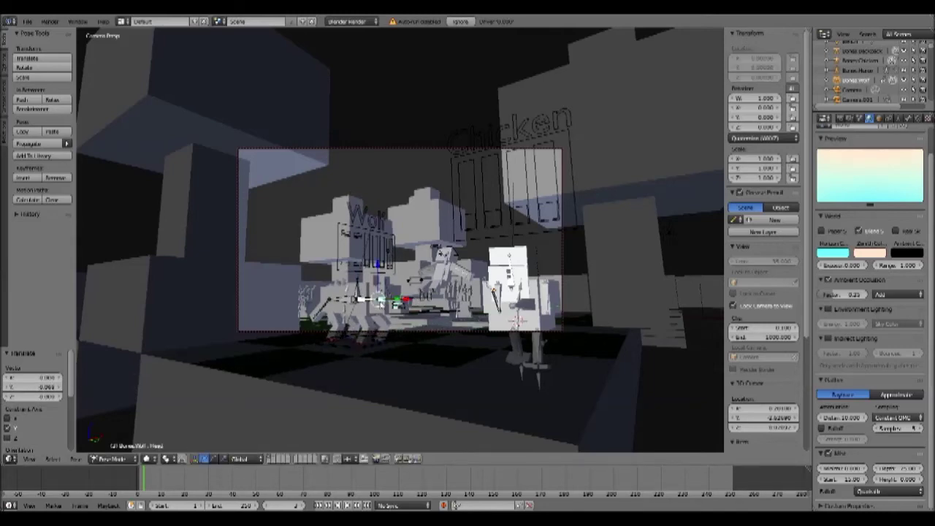
key("t")
key("r")
key("r")
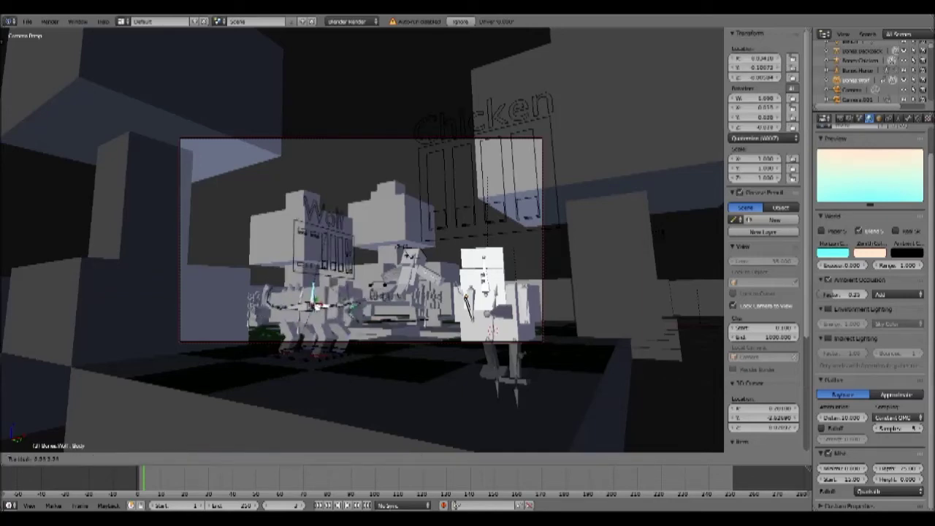
key("F12")
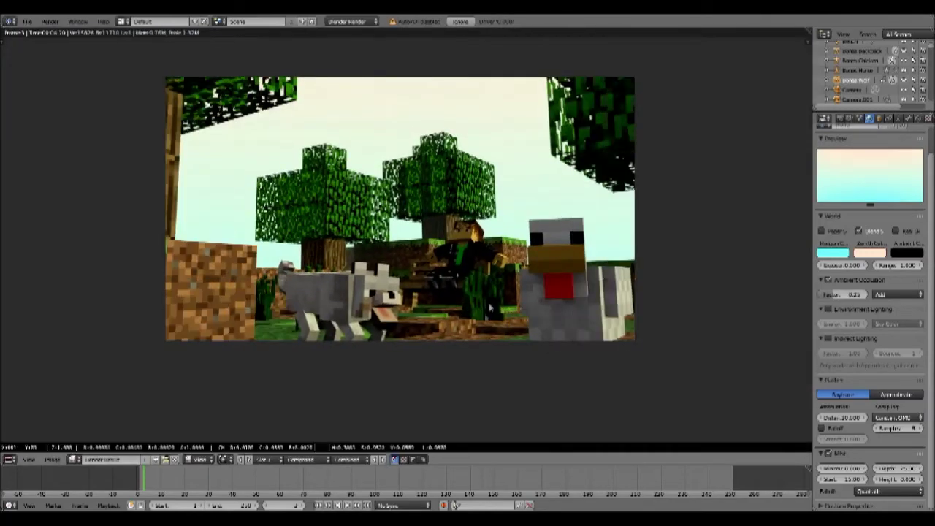
key("Escape")
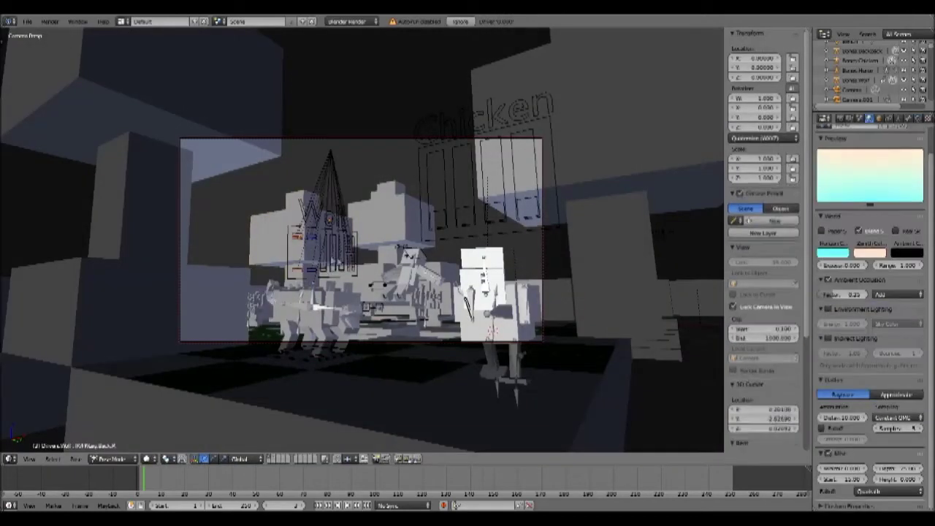
Select the other rig and shift it along X, checking placement from top and front views.
right_click(316, 242)
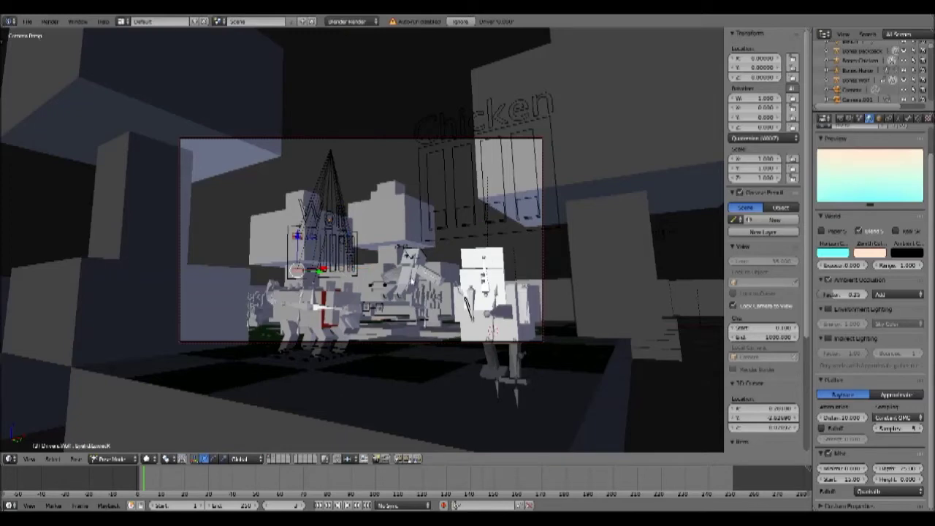
middle_click_drag(411, 288, 556, 269)
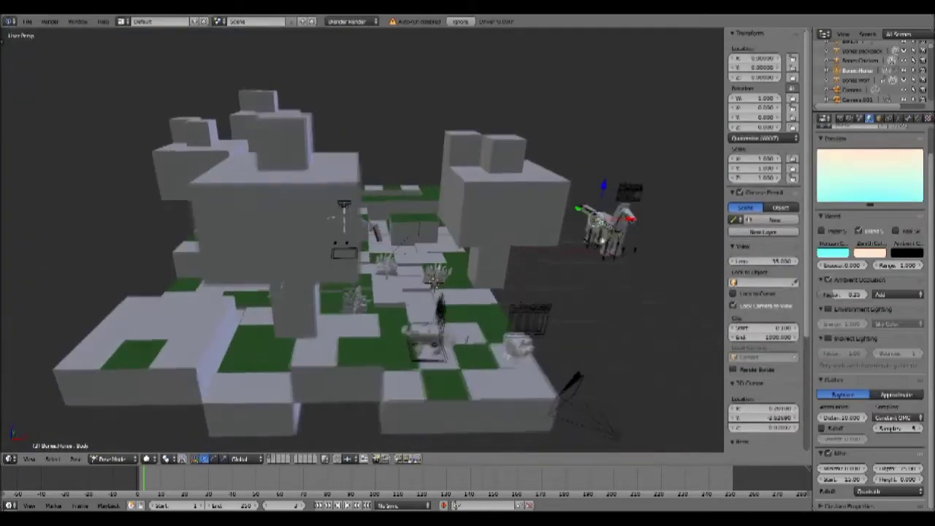
key("g")
key("x")
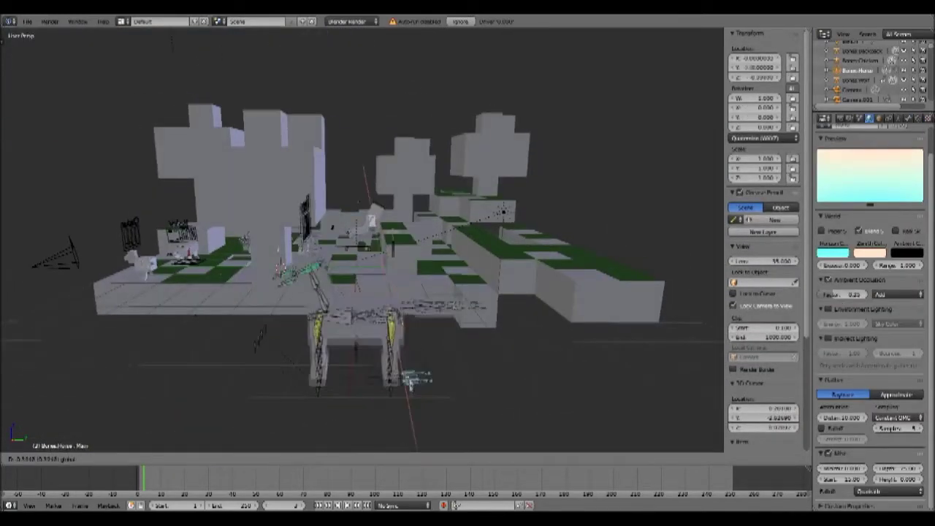
key("KP_7")
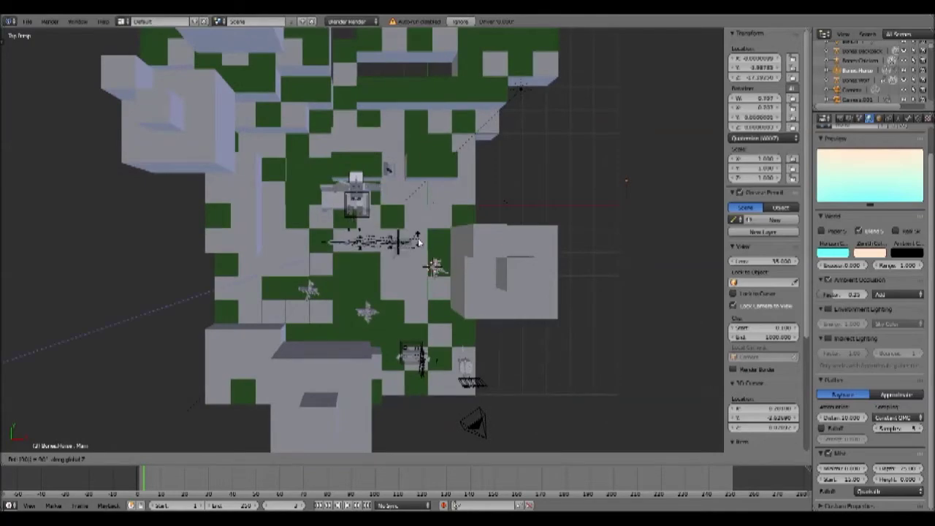
middle_click_drag(419, 241, 562, 122)
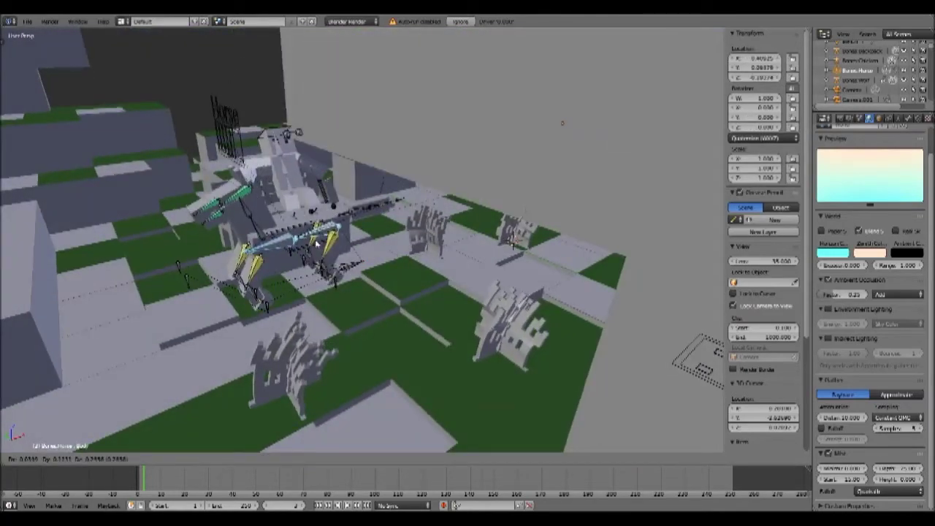
key("KP_7")
key("KP_1")
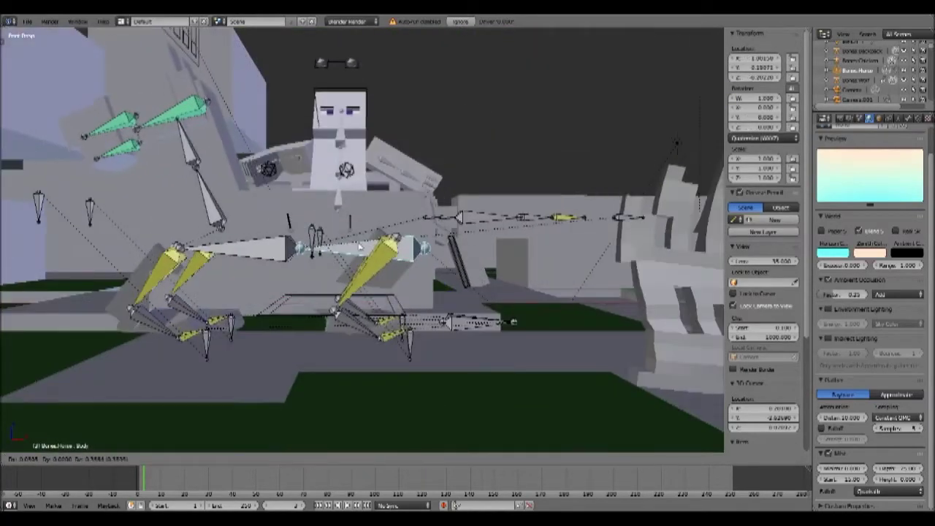
middle_click_drag(358, 249, 471, 303)
Rotate the Chest bone so the arms swing up, and render the new pose.
right_click(204, 237)
key("r")
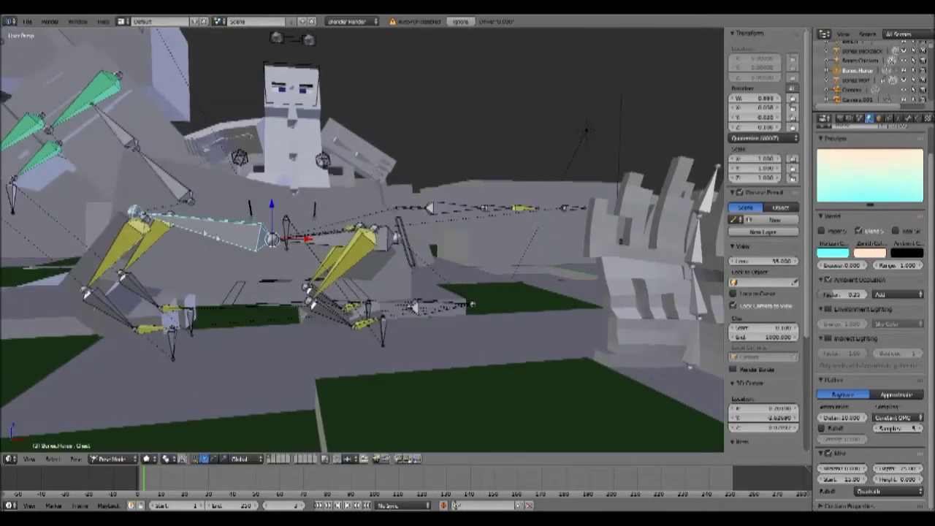
left_click(472, 304)
key("F12")
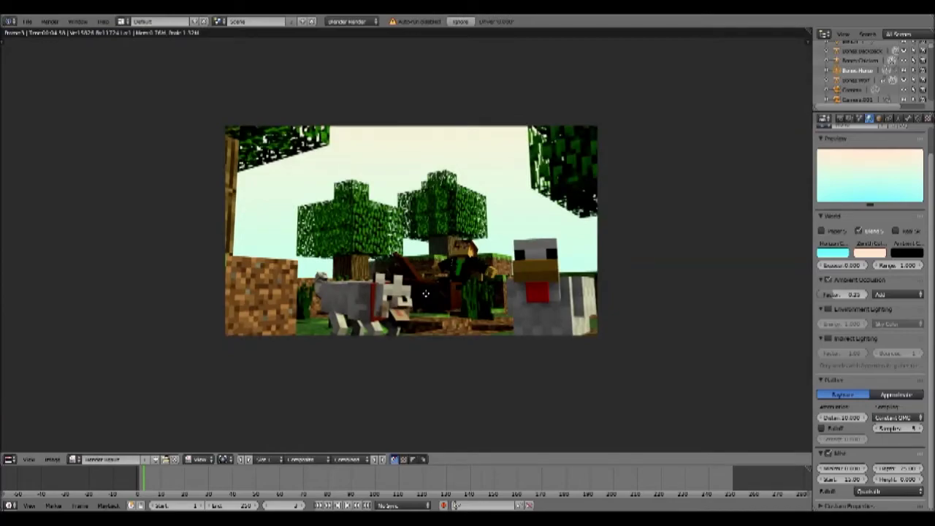
scroll(424, 293, "up", 1)
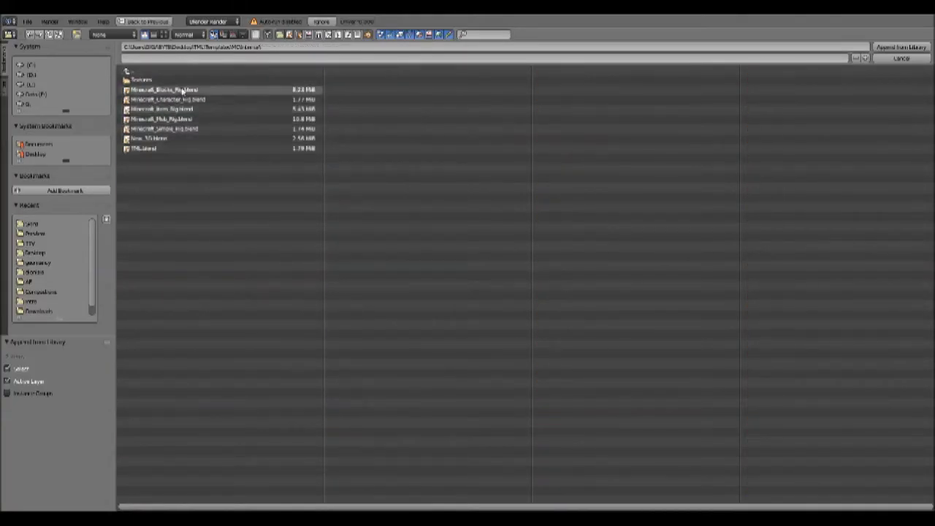
Append the Clouds object from Minecraft_Blocks_Rig.blend's object list.
double_click(182, 90)
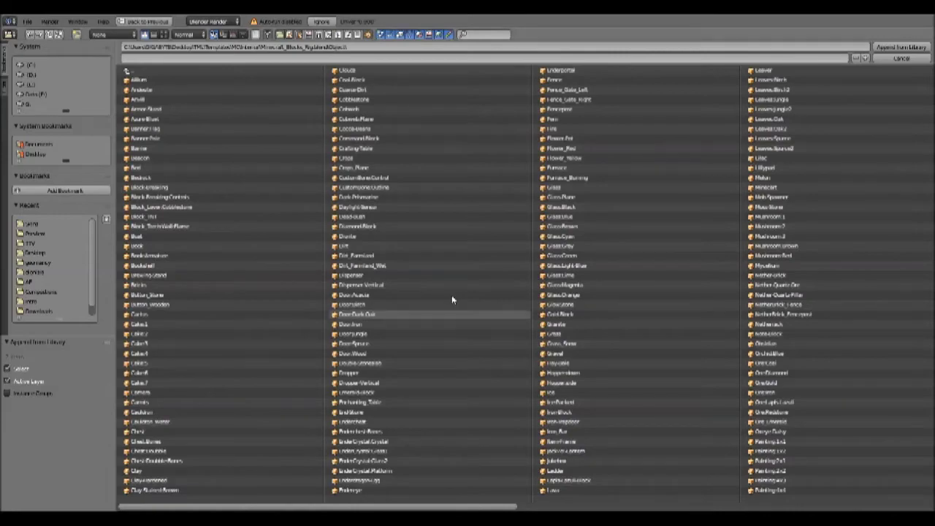
scroll(394, 415, "down", 5)
scroll(326, 417, "up", 5)
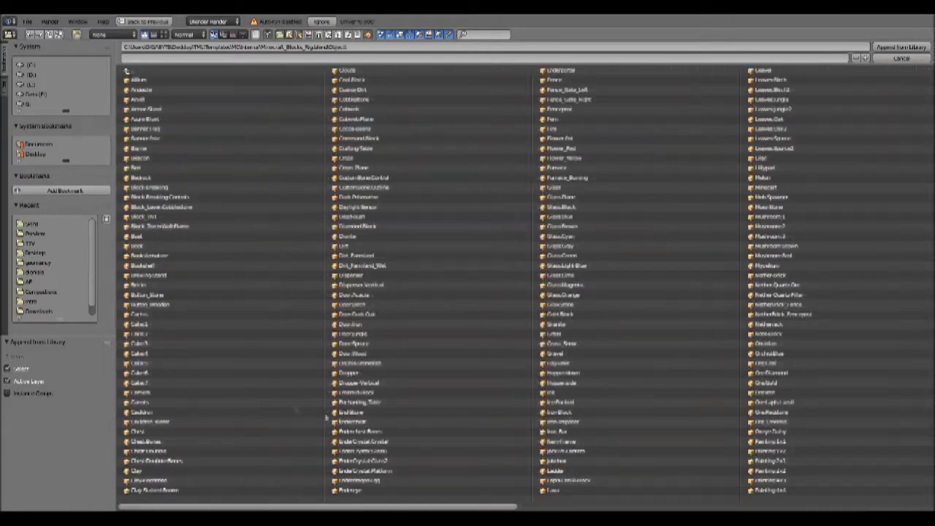
scroll(329, 292, "down", 5)
scroll(751, 463, "down", 3)
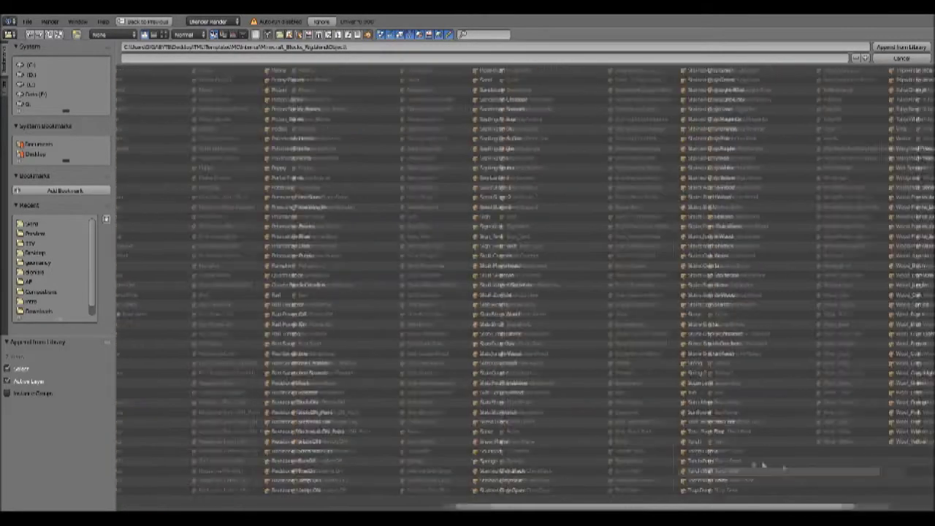
scroll(439, 424, "up", 8)
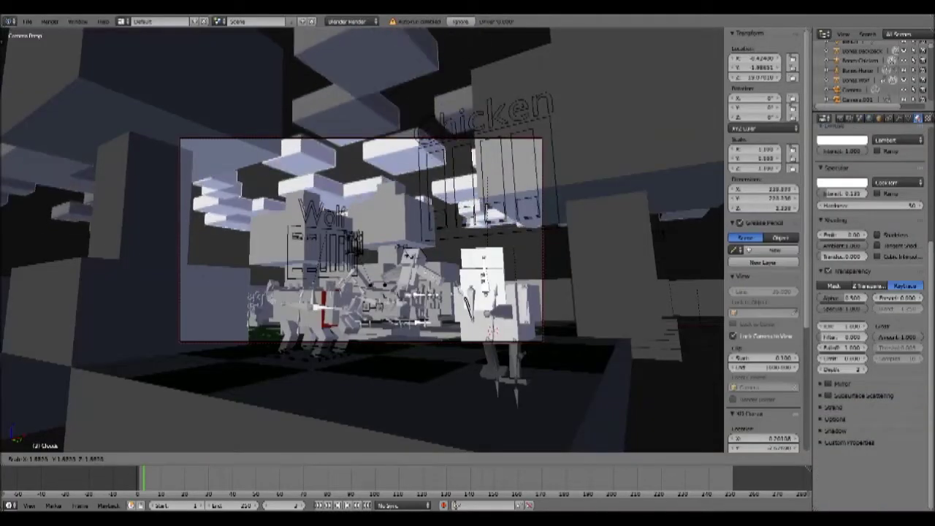
Tilt the Clouds above the scene in camera view and render to check them.
middle_click_drag(380, 219, 380, 91)
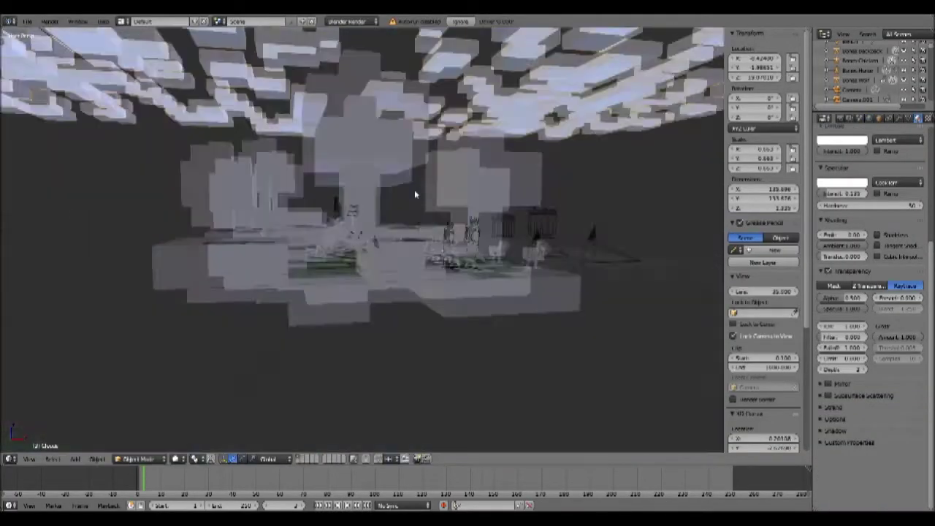
key("KP_0")
key("r")
key("r")
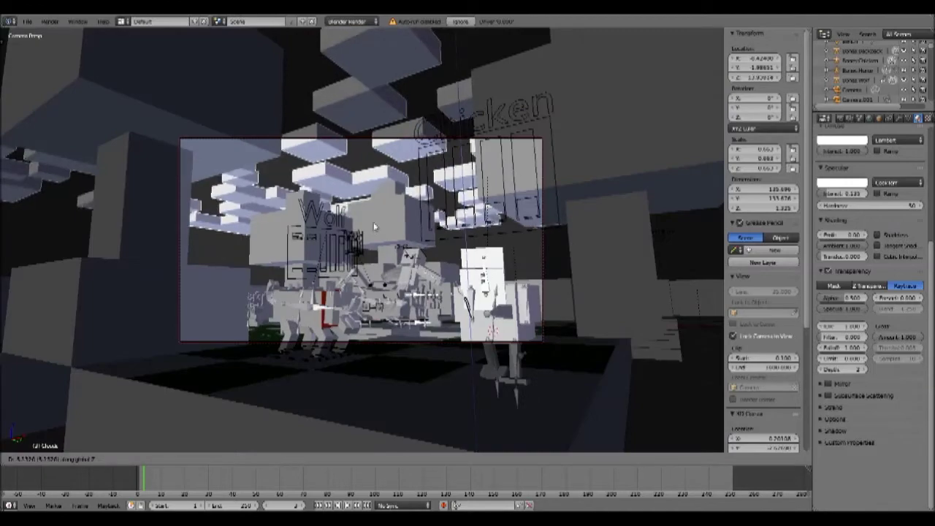
left_click(386, 382)
key("F12")
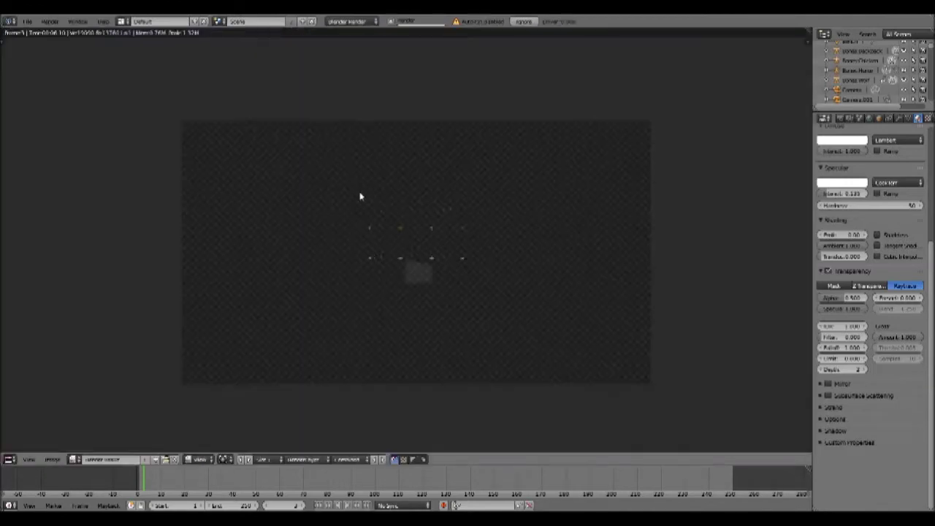
key("Escape")
Check the render settings and re-render the camera view with clouds, then browse the append file list.
middle_click_drag(388, 192, 375, 161)
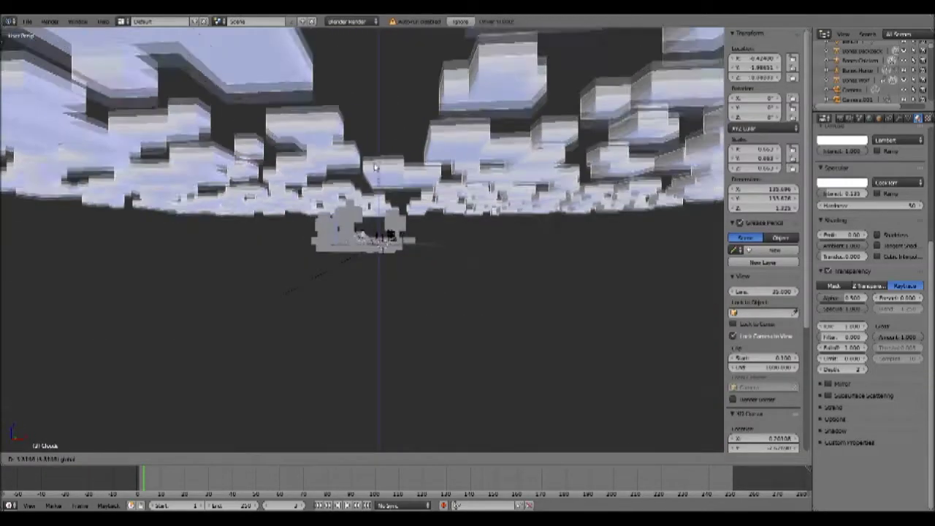
key("KP_0")
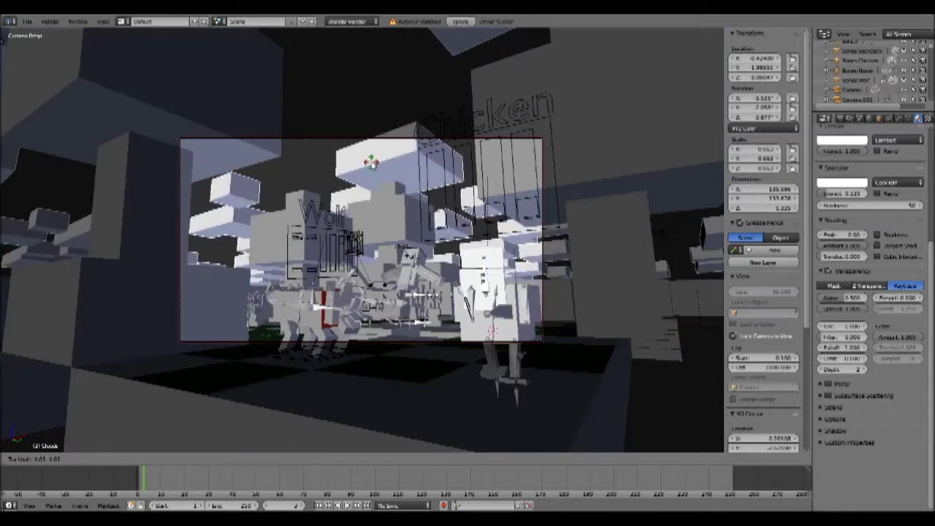
left_click(840, 118)
key("F12")
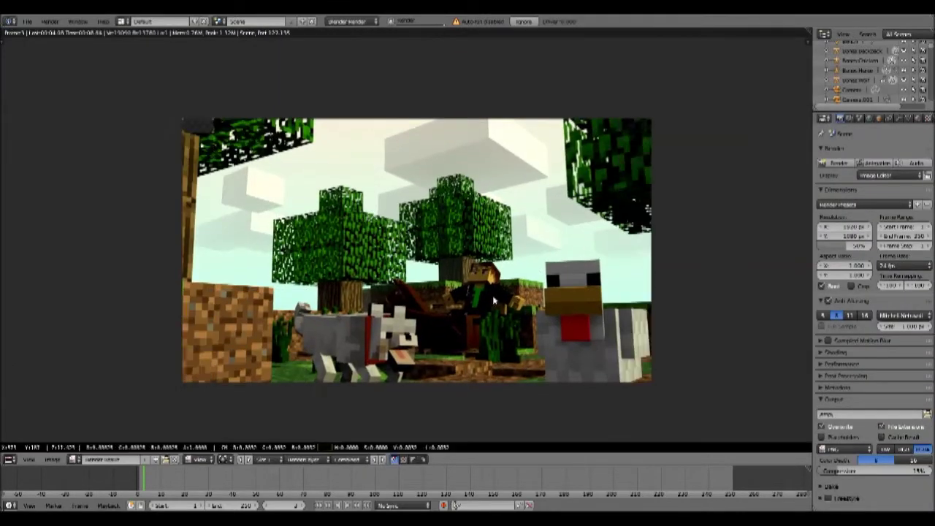
key("Escape")
key("shift+F1")
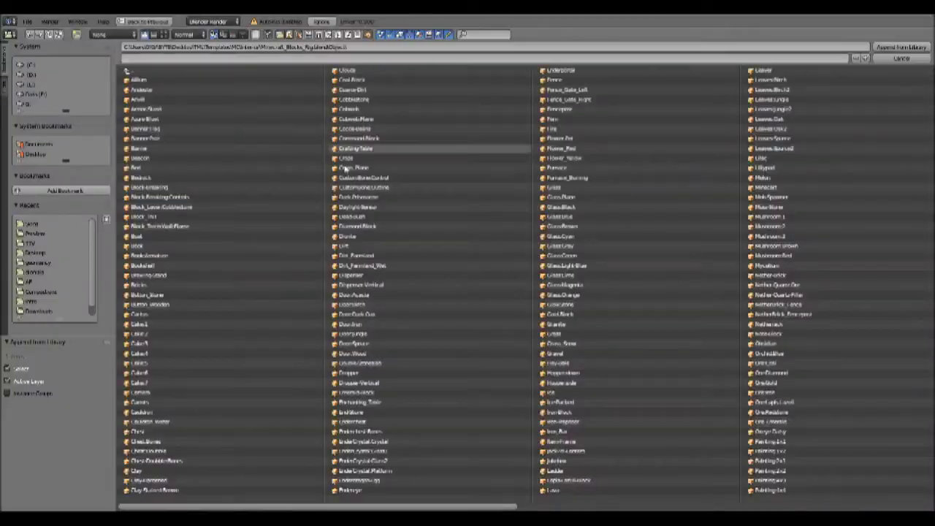
scroll(598, 499, "down", 5)
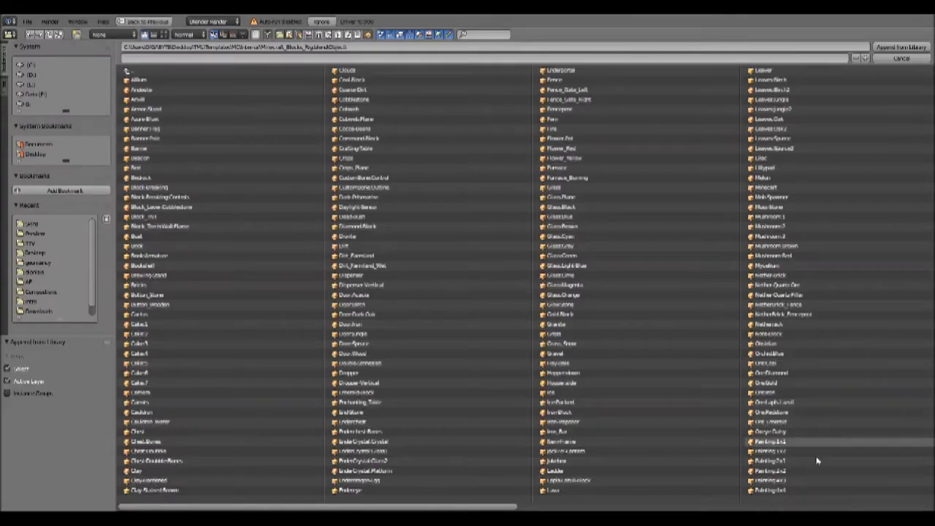
scroll(709, 301, "down", 5)
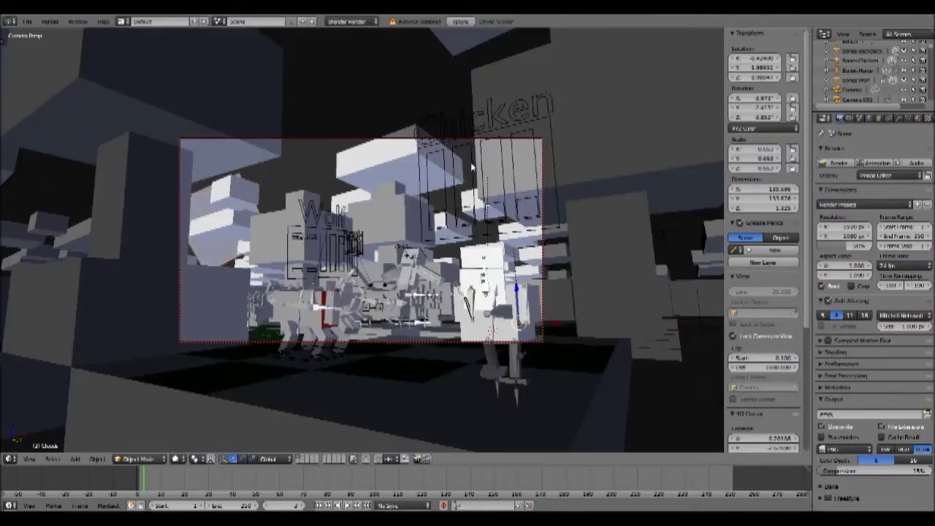
Move the sun lamp and re-render the camera view, checking the clouds from above in wireframe.
key("F12")
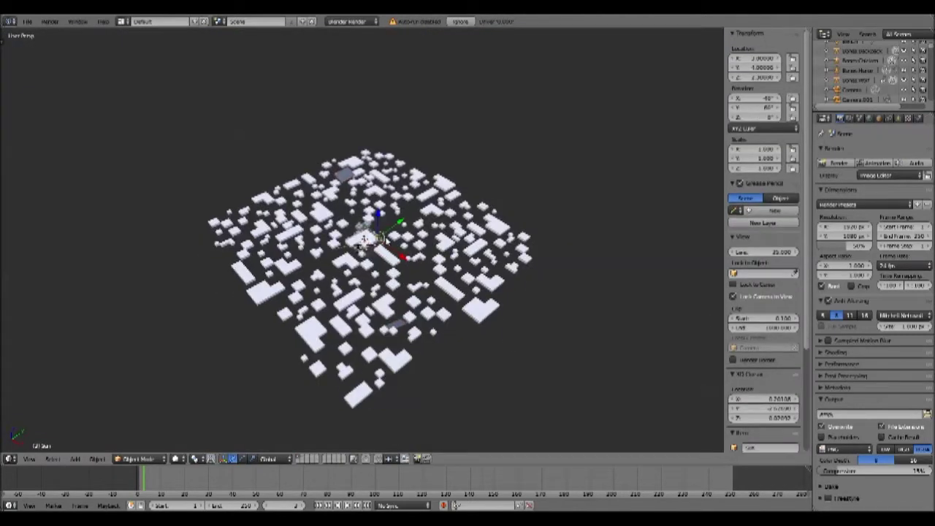
key("KP_0")
key("g")
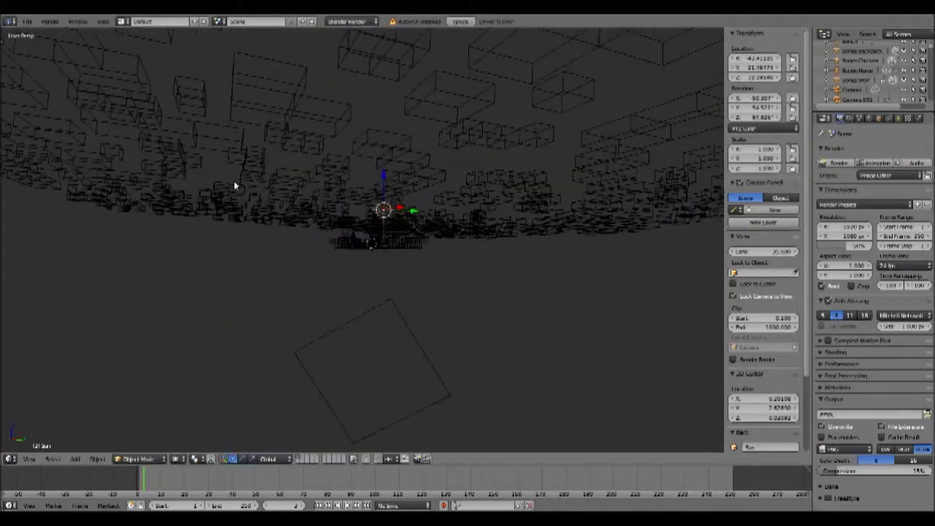
middle_click_drag(229, 204, 501, 253)
key("KP_0")
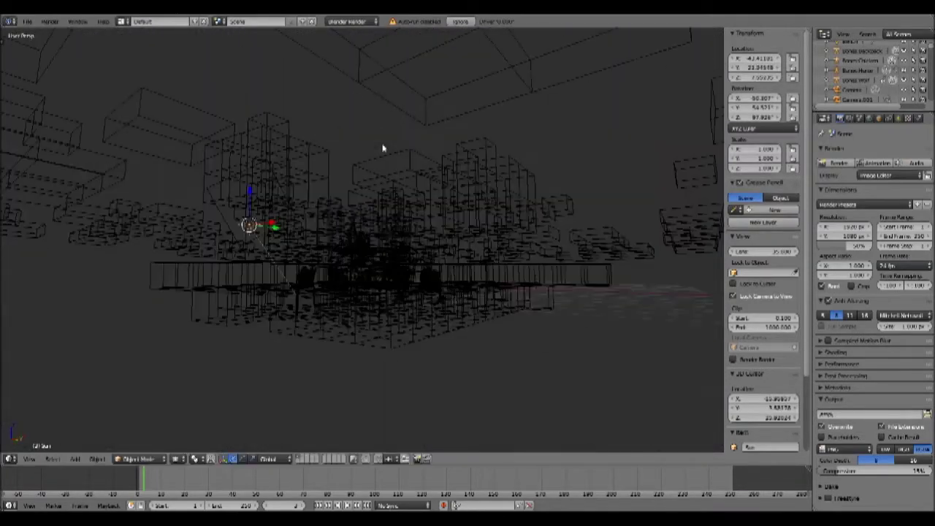
key("F12")
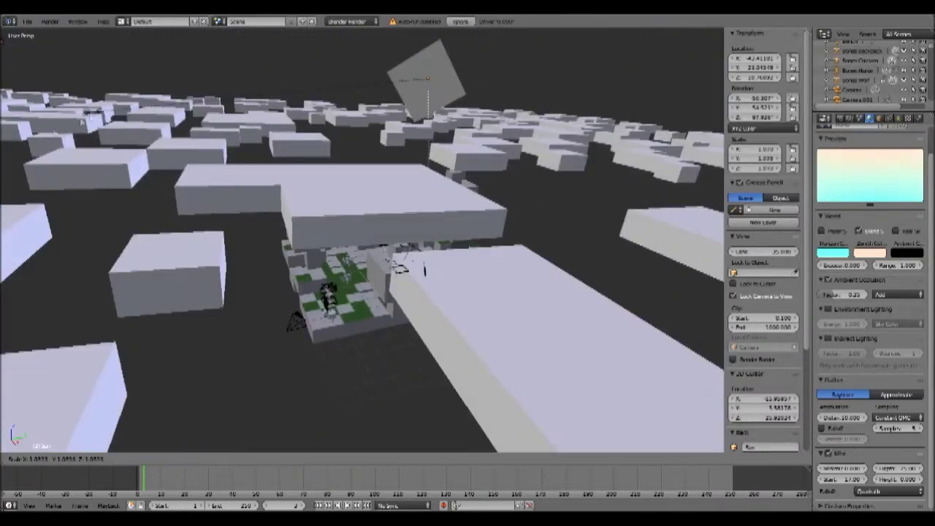
key("KP_7")
key("z")
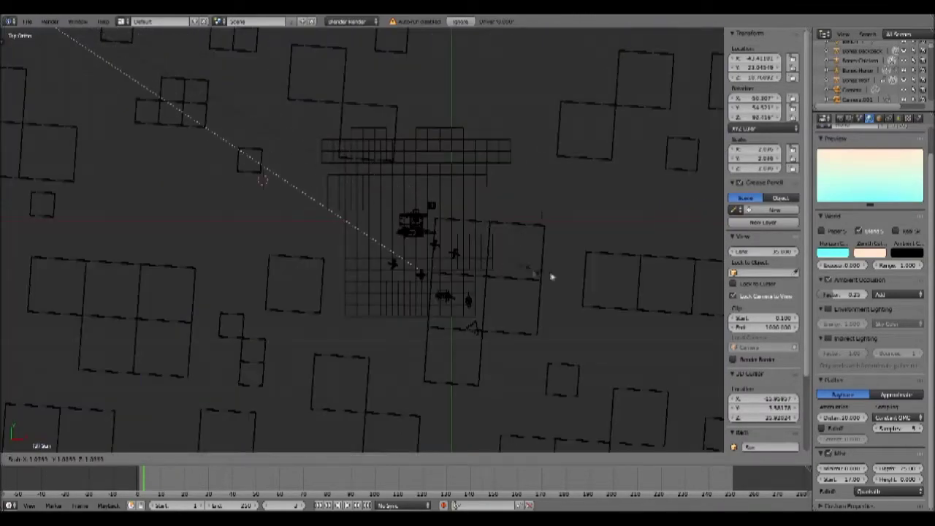
key("KP_0")
key("F12")
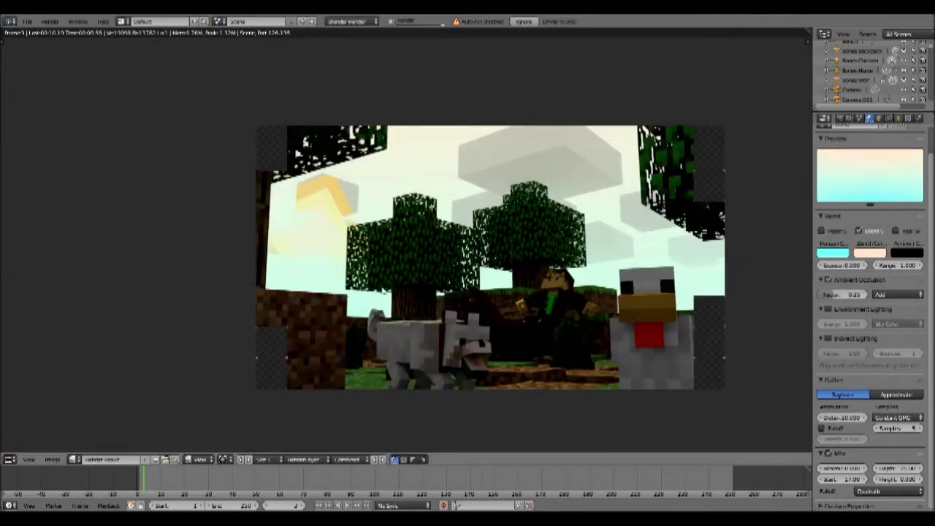
key("Escape")
Change the sun lamp colour to a warm orange.
left_click(898, 118)
left_click(846, 271)
left_click(802, 196)
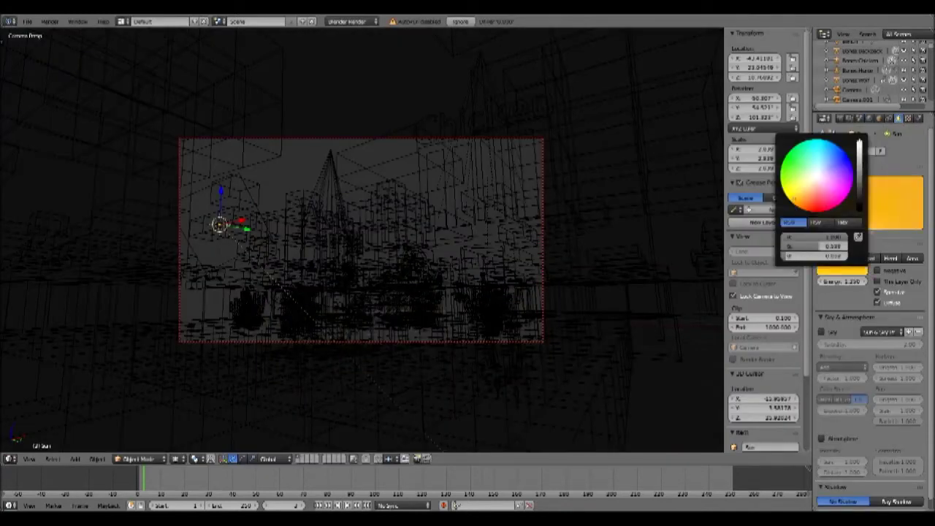
Render the warmer-lit scene, then check the cloud block in Edit Mode with solid and wireframe shading.
key("F12")
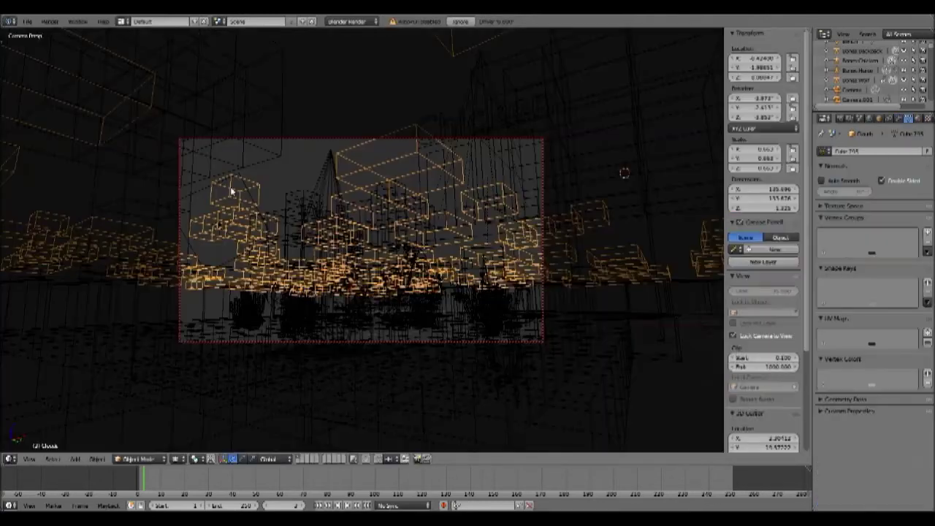
key("Tab")
key("z")
key("Tab")
key("z")
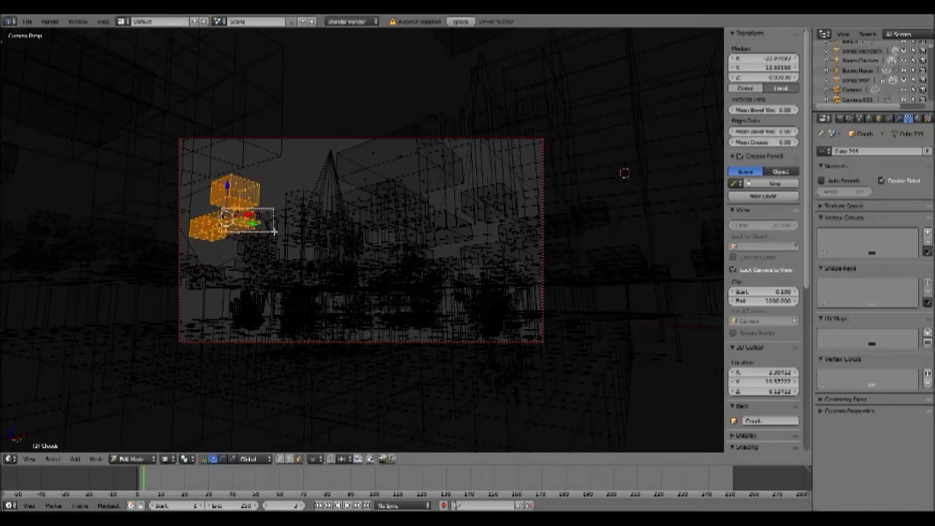
key("KP_7")
key("z")
key("z")
key("Tab")
Survey the cloud layer from the top and camera views in solid shading.
middle_click_drag(233, 199, 215, 100)
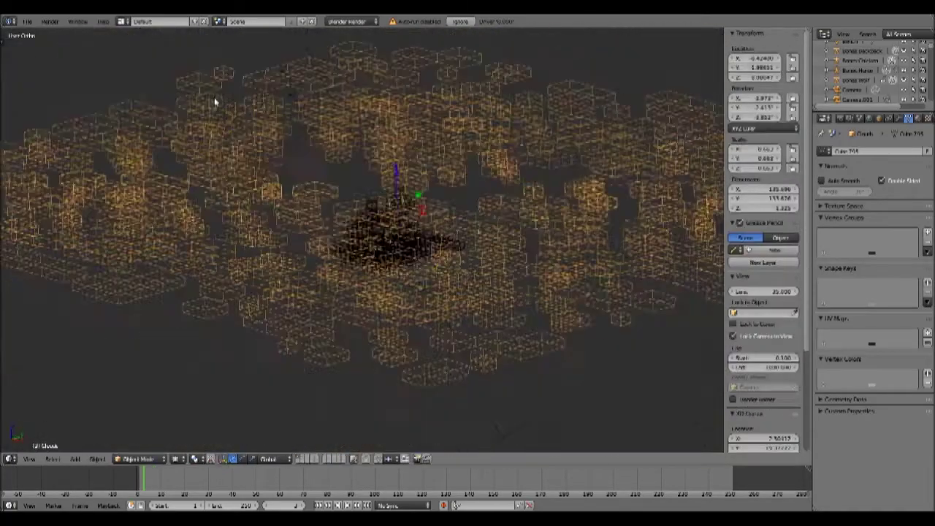
key("KP_0")
mouse_move(416, 194)
middle_mouse_down()
mouse_move(415, 207)
mouse_move(413, 141)
mouse_move(496, 115)
mouse_move(397, 286)
middle_mouse_up()
key("z")
key("KP_7")
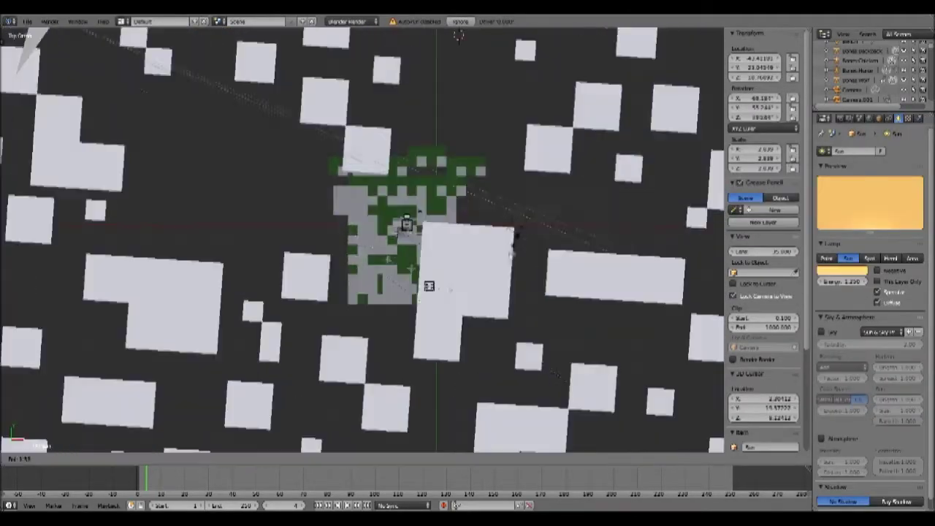
middle_click_drag(451, 324, 626, 250)
key("KP_0")
Render the frame again from the camera view and inspect the result.
key("F12")
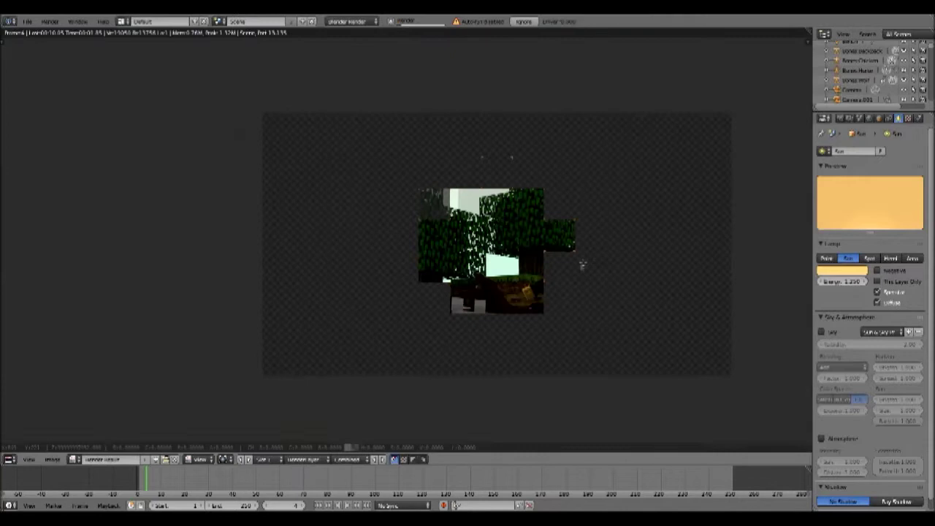
scroll(580, 261, "up", 3)
scroll(580, 261, "down", 3)
scroll(580, 261, "down", 2)
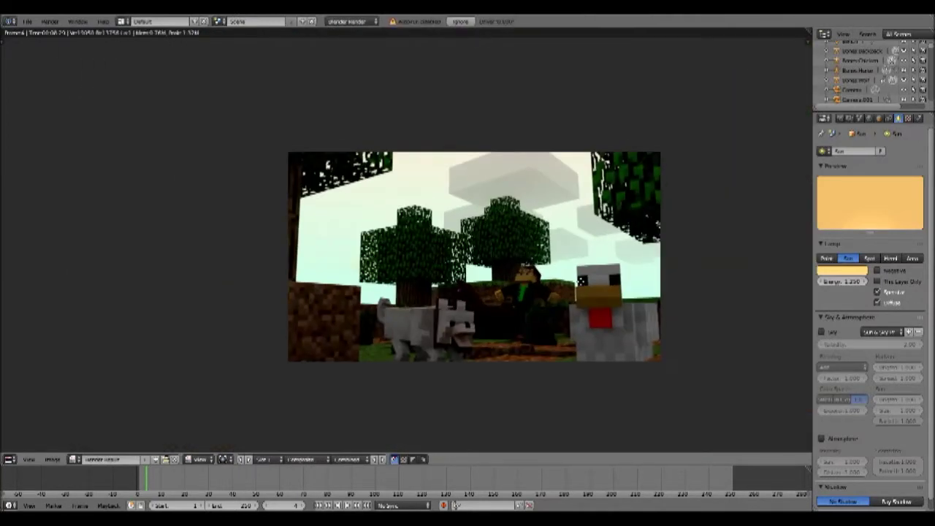
key("Escape")
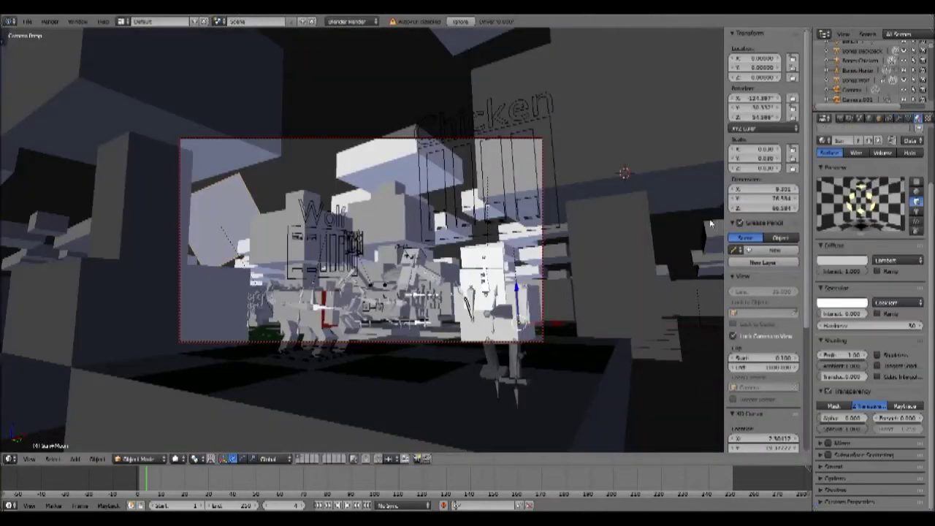
Render again, then select the cloud layer object.
key("F12")
scroll(509, 168, "up", 3)
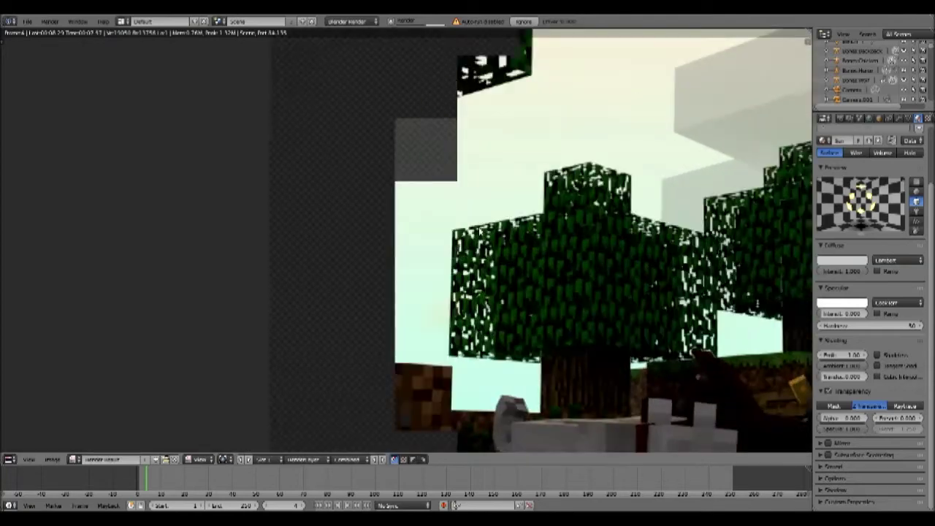
key("Escape")
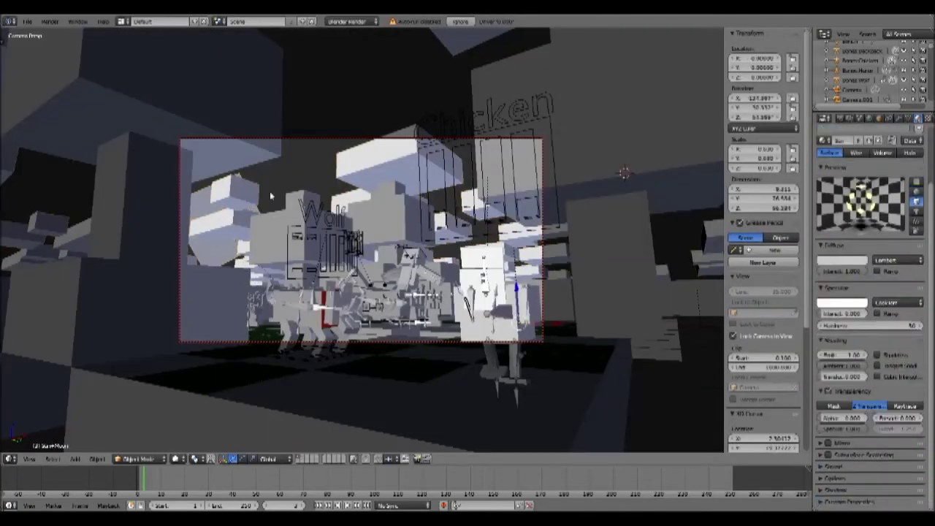
right_click(270, 195)
left_click(842, 237)
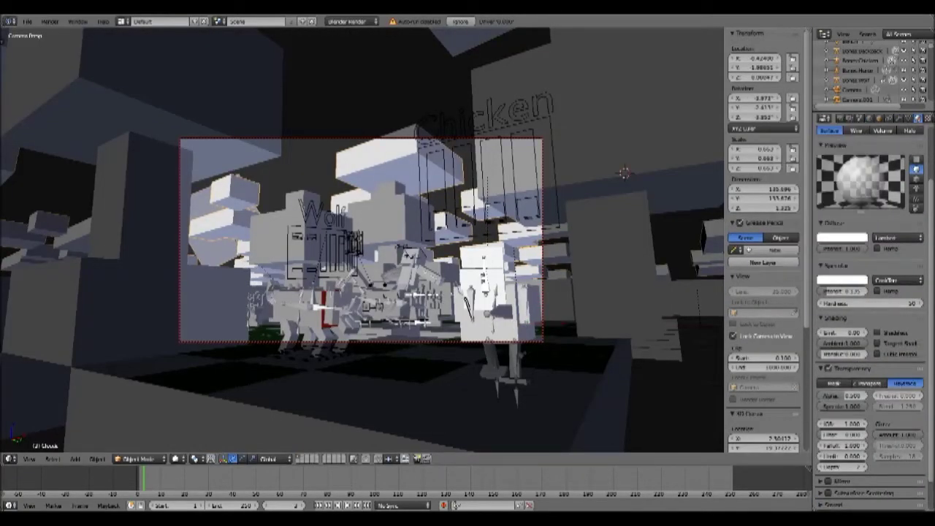
Render the scene twice, switching to the front view in between.
key("F12")
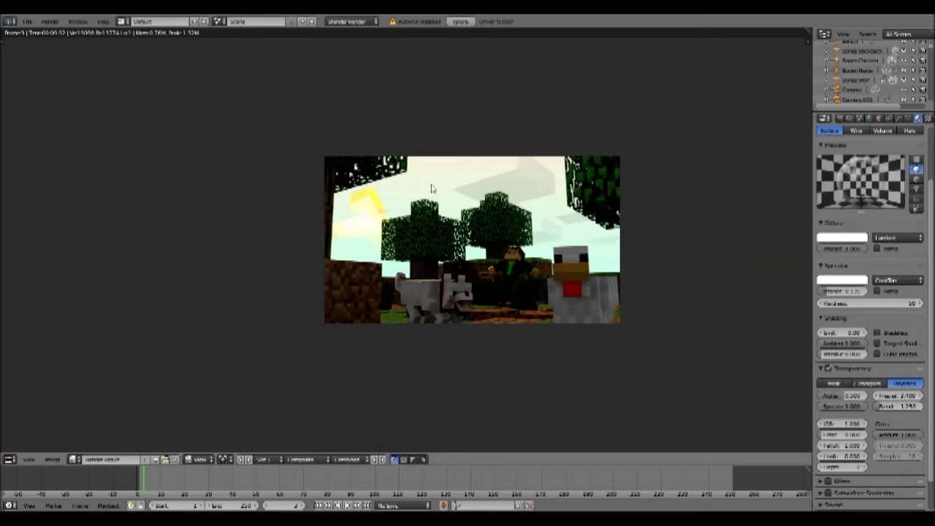
key("Escape")
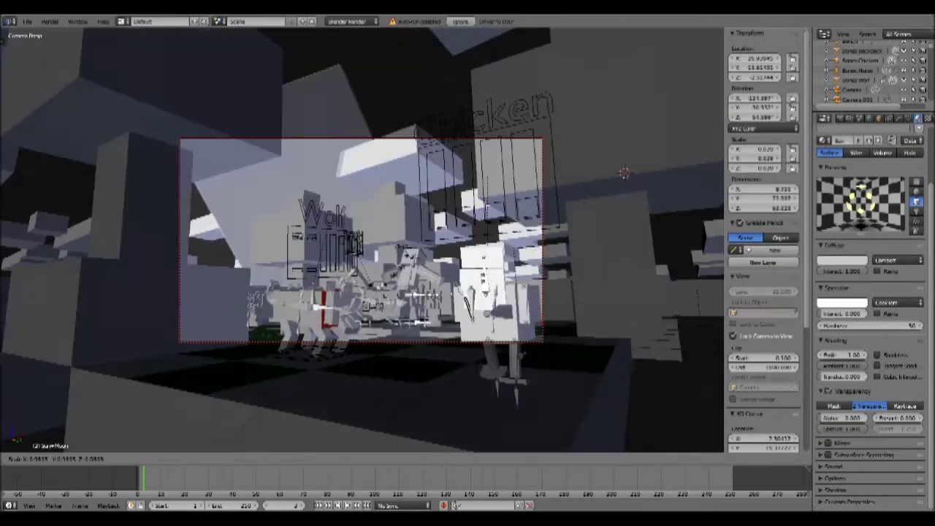
key("KP_1")
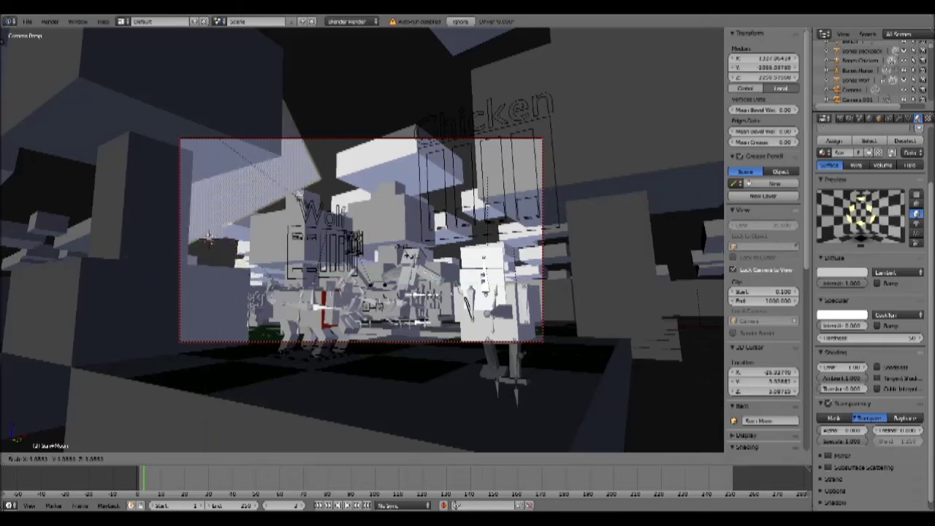
key("F12")
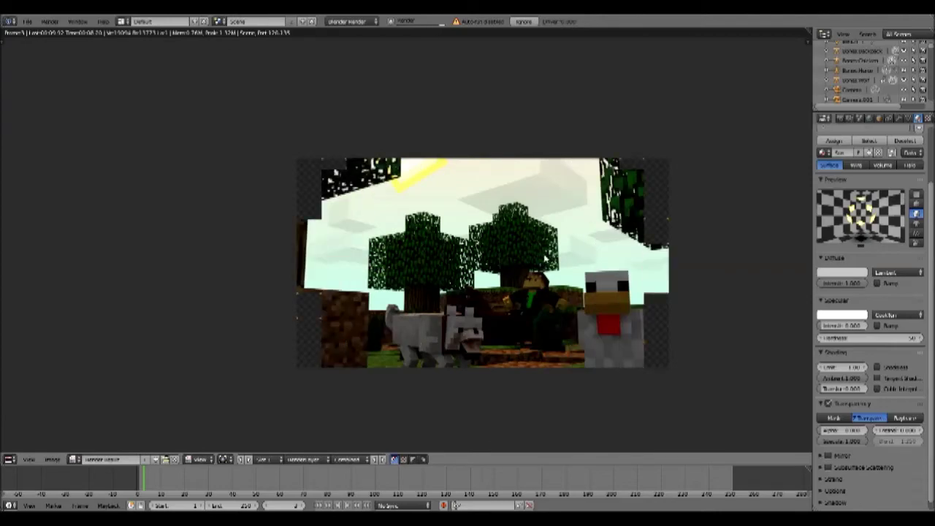
key("Escape")
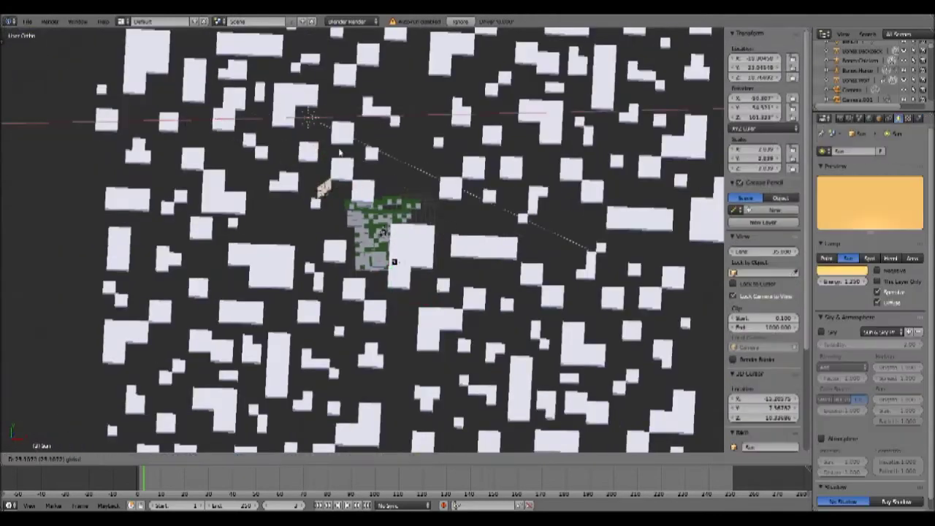
Reframe the diorama with orbit and fly navigation in orthographic wireframe, then render.
middle_click_drag(409, 267, 396, 157)
scroll(382, 278, "up", 5)
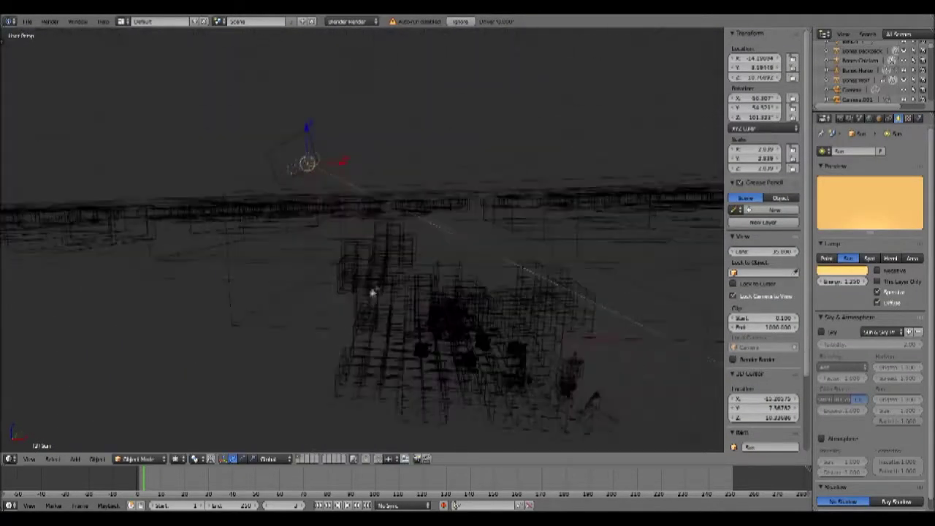
left_click(612, 162)
middle_click_drag(612, 162, 533, 203)
key("shift+f")
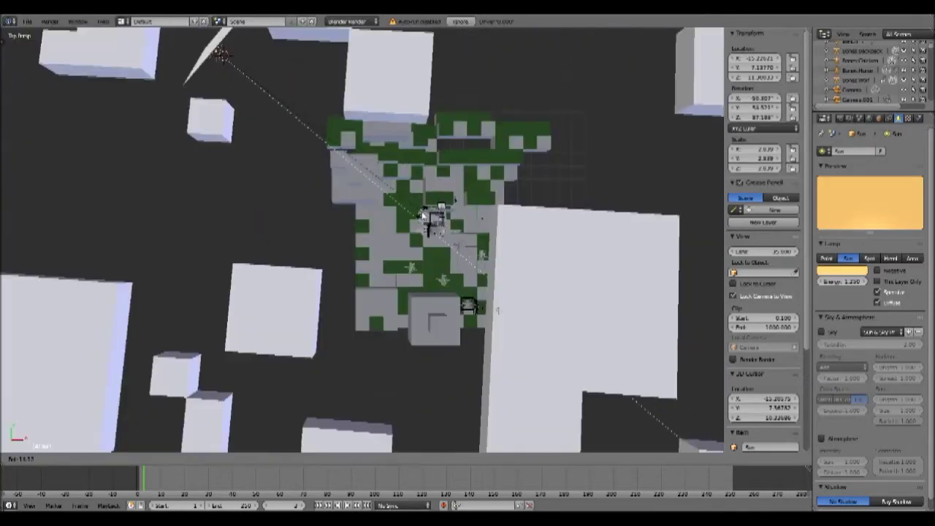
left_click(455, 225)
key("z")
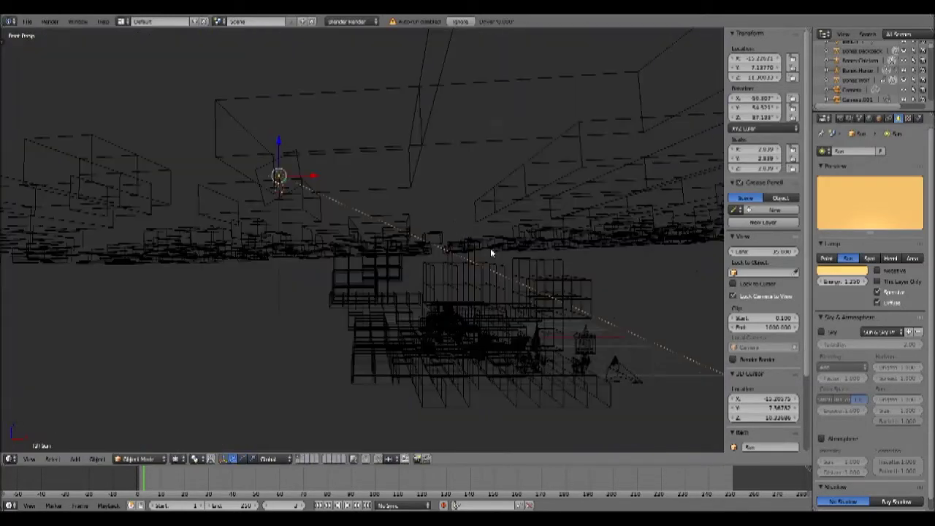
middle_click_drag(495, 253, 244, 150)
key("KP_5")
key("F12")
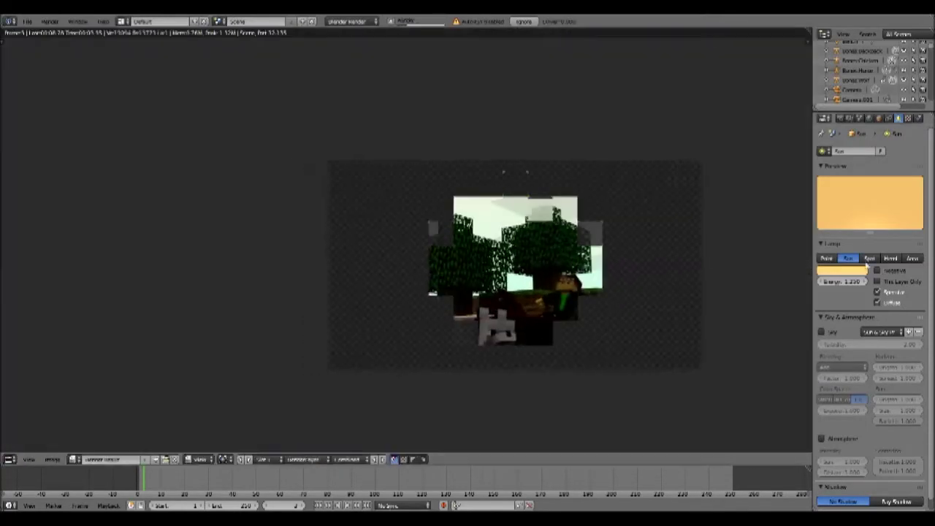
Change the lamp to an Area light with Energy 0.500 and re-render.
left_click(919, 259)
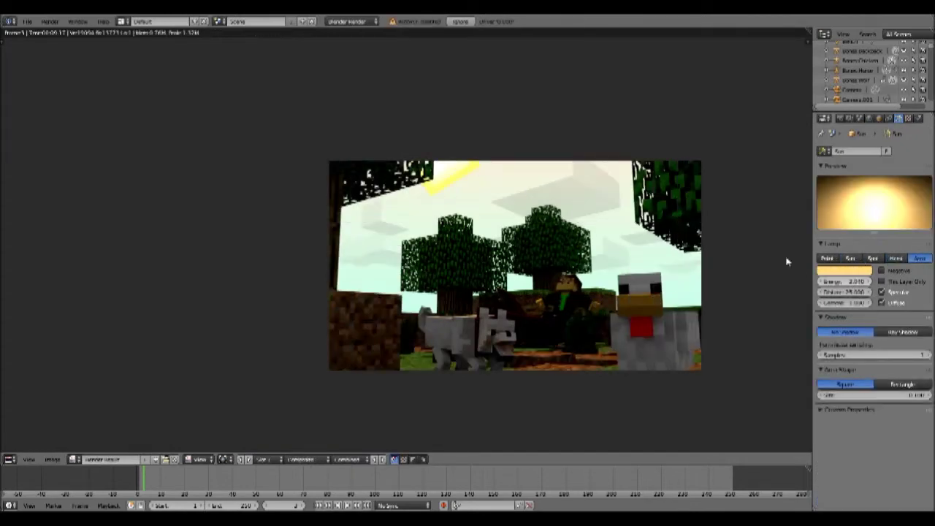
key("F12")
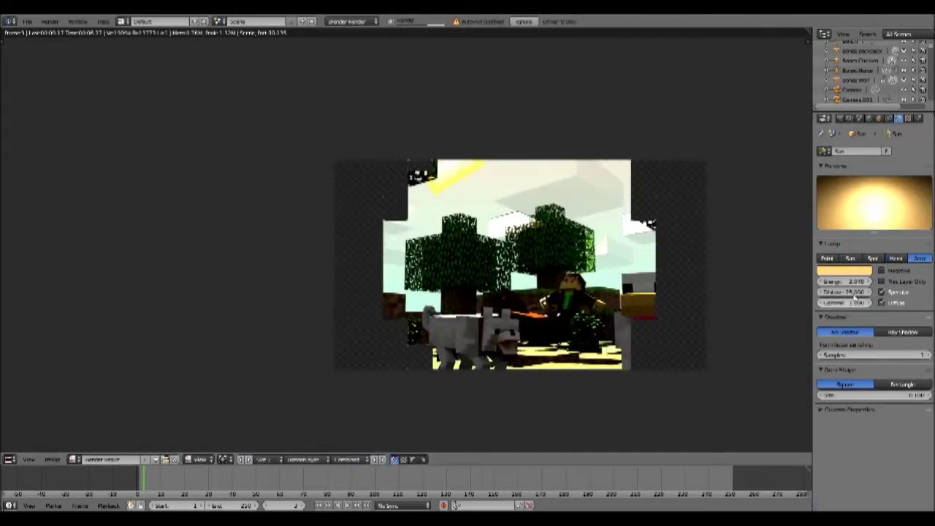
key("F12")
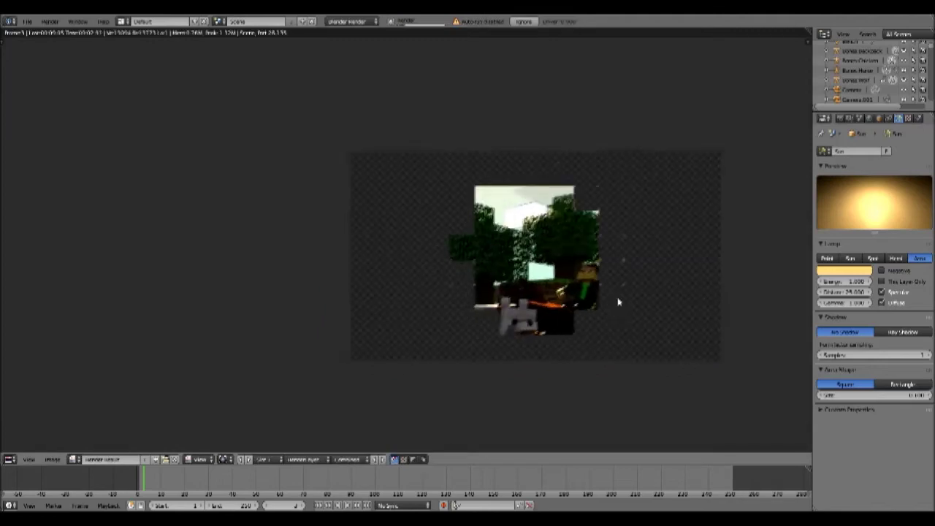
key("Return")
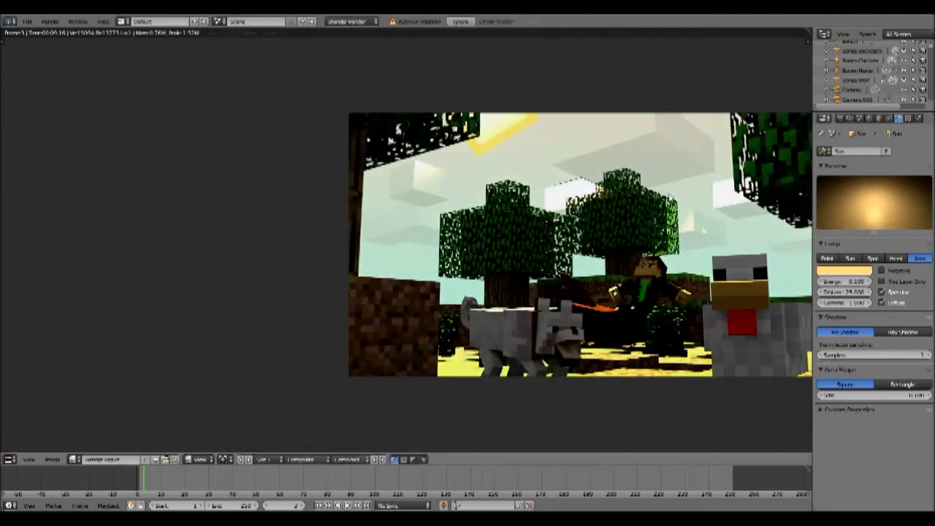
key("F12")
scroll(675, 272, "up", 2)
scroll(676, 272, "down", 2)
scroll(676, 272, "down", 1)
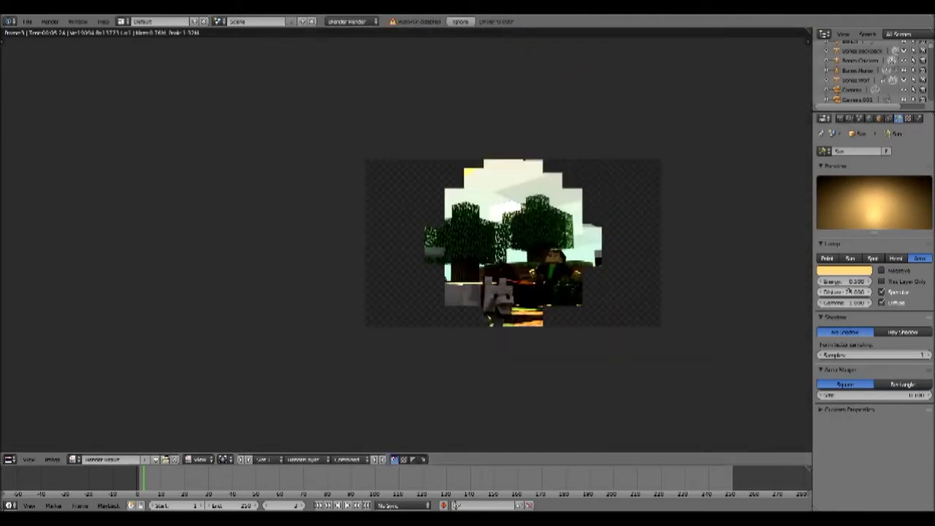
key("F12")
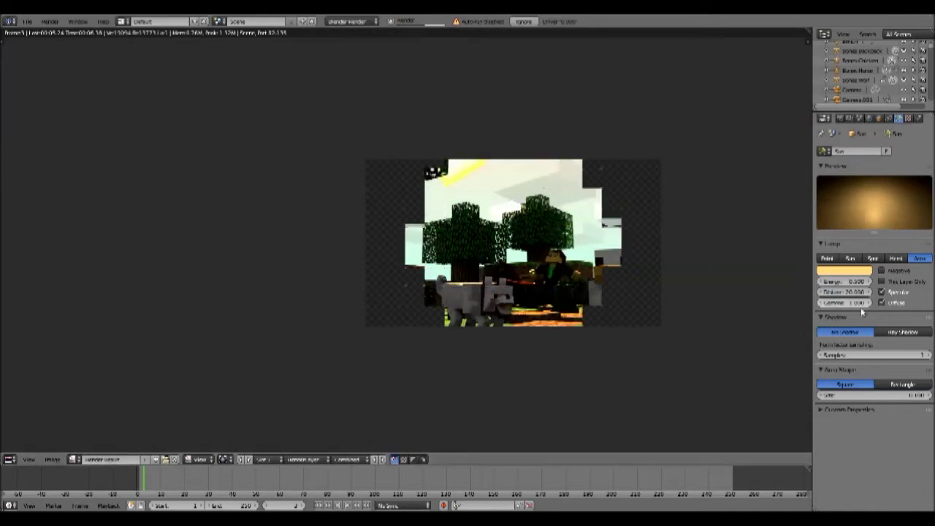
left_click(160, 21)
In the Compositing layout, add Alpha Over, Blur and Add Mix nodes.
left_click(160, 45)
key("shift+a")
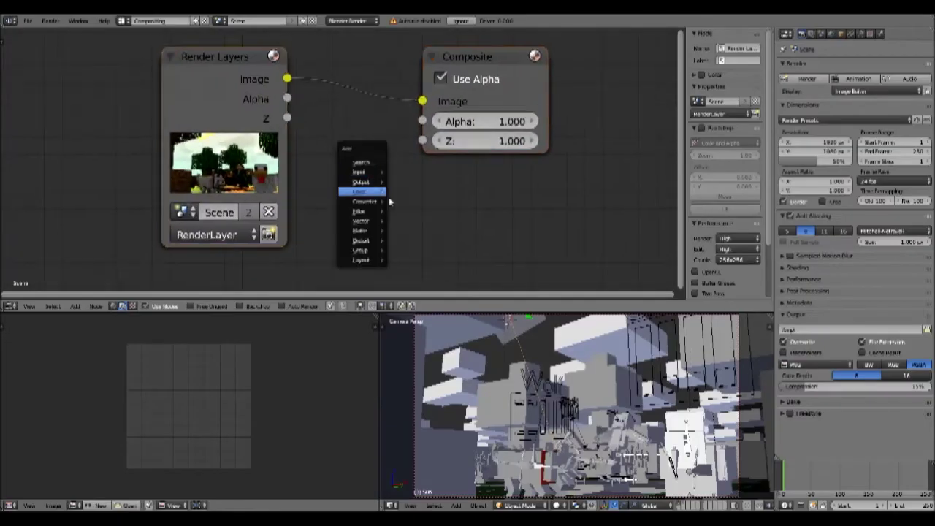
left_click(416, 201)
mouse_move(360, 191)
left_click(416, 201)
scroll(416, 202, "down", 2)
key("shift+a")
left_click(424, 210)
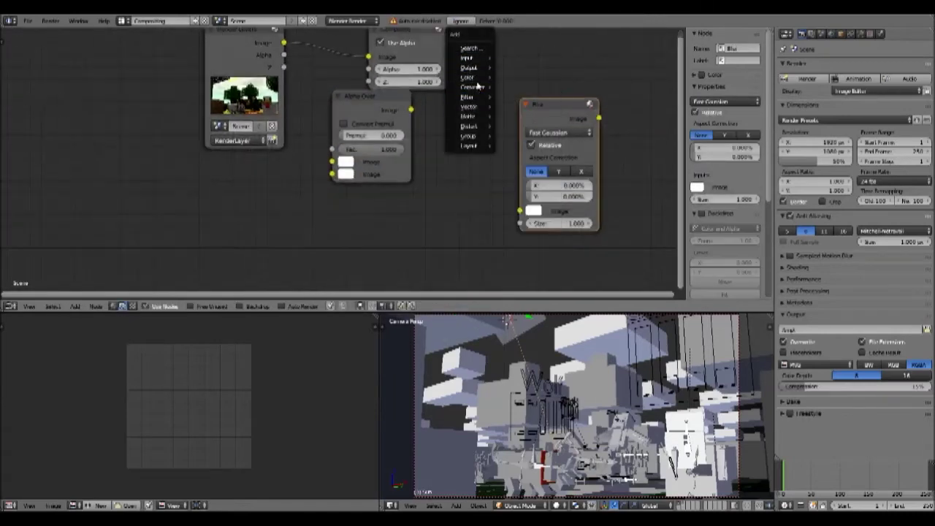
left_click(519, 77)
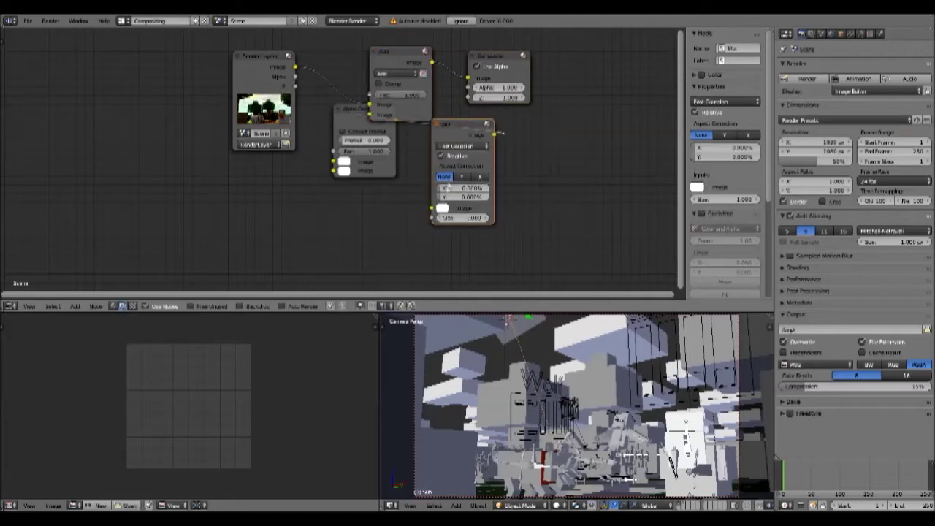
Render to feed the compositor, arrange the Blur node beside Render Layers and choose its filter type.
key("F12")
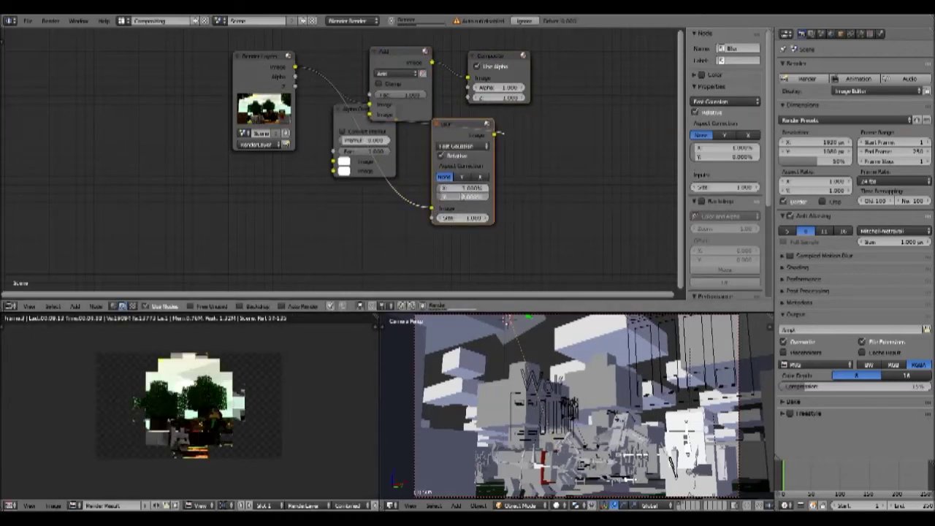
left_click_drag(398, 51, 548, 34)
left_click_drag(463, 124, 383, 66)
left_click_drag(365, 108, 411, 235)
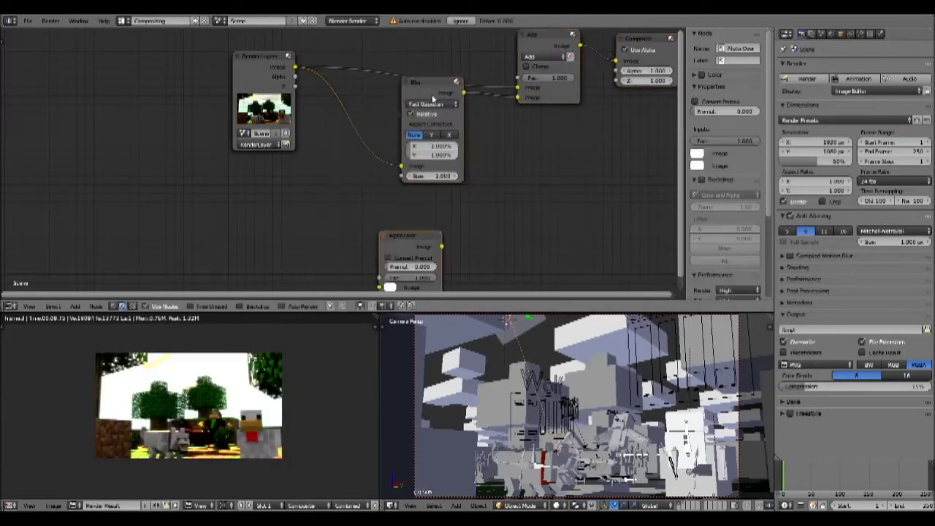
scroll(350, 327, "up", 1)
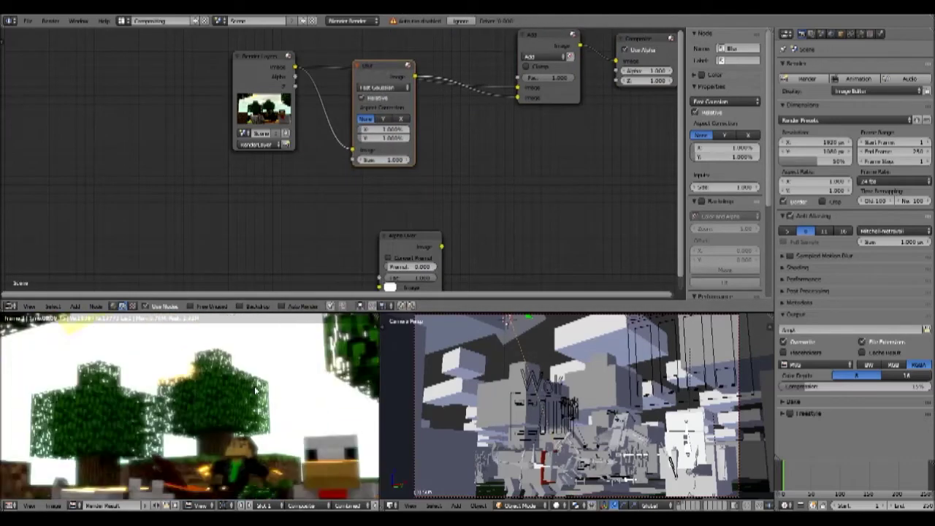
left_click(384, 87)
left_click(383, 108)
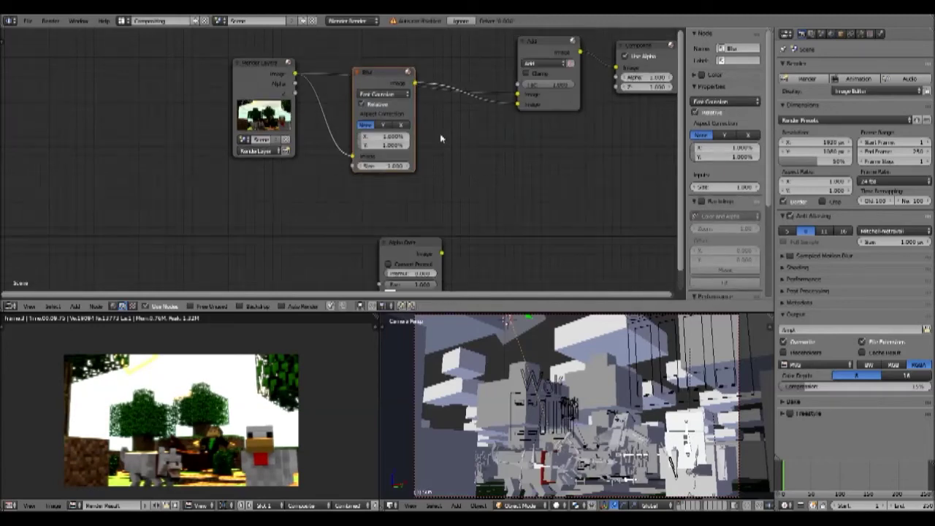
Try Multiply and Mix blending, keep Add and lower the glow Fac to about 0.5.
left_click(543, 70)
left_click(540, 79)
left_click(541, 82)
left_click(542, 70)
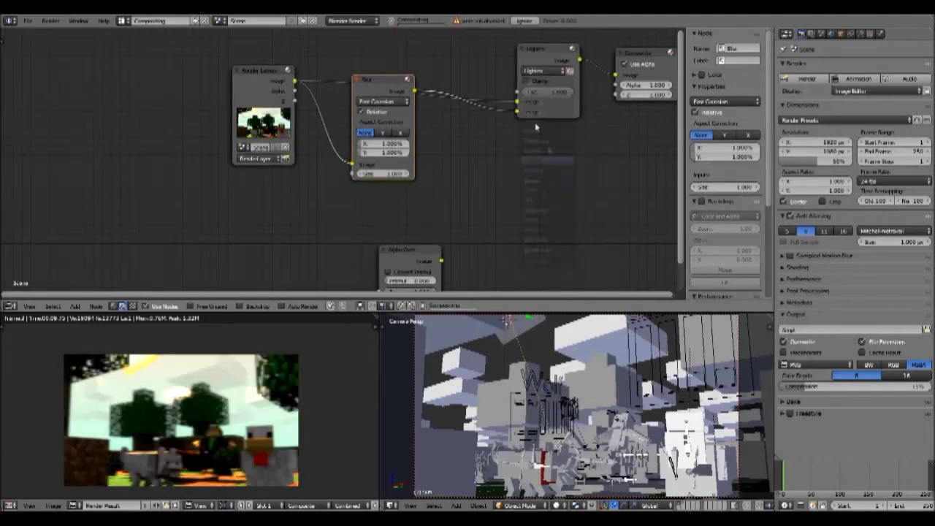
scroll(374, 347, "up", 1)
middle_click_drag(482, 94, 475, 100)
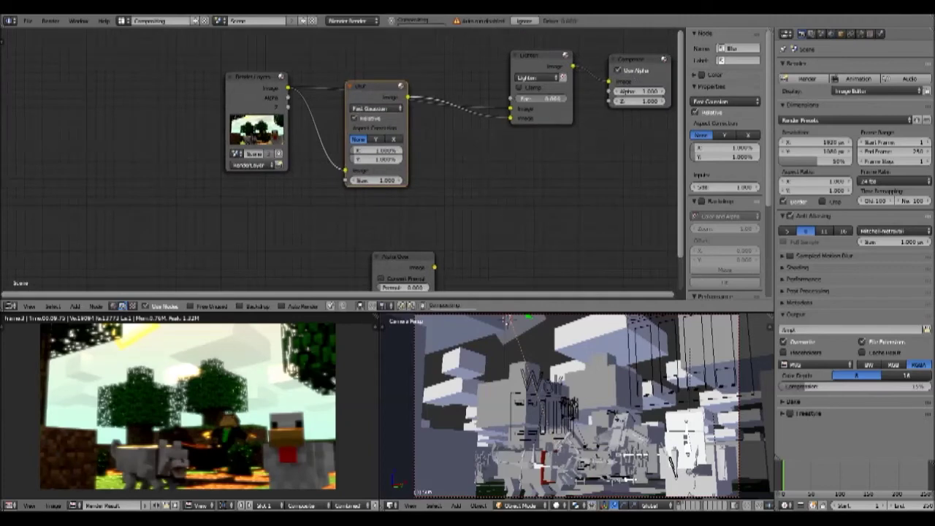
left_click_drag(537, 105, 533, 102)
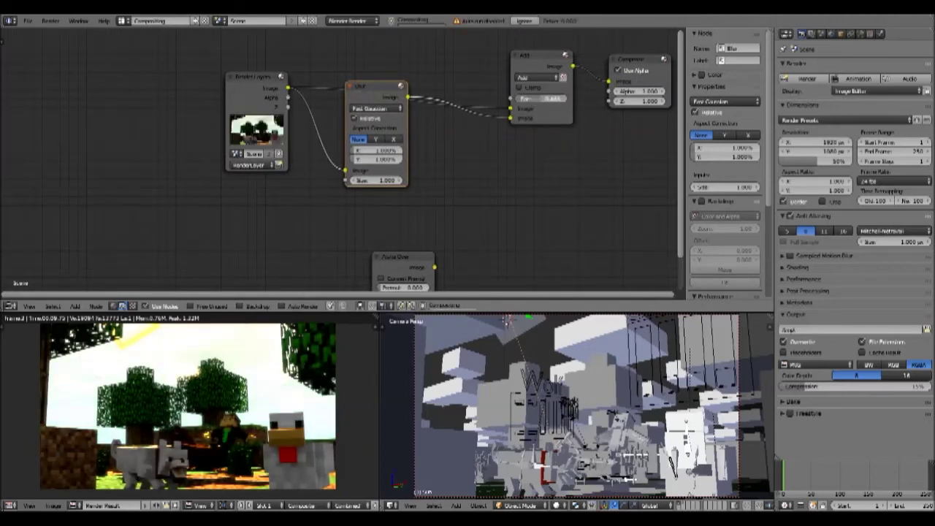
scroll(338, 391, "up", 2)
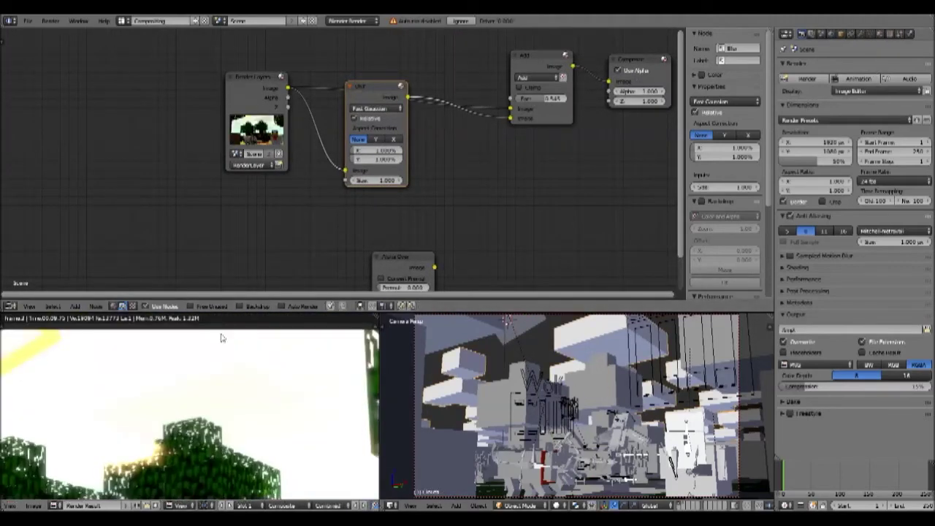
scroll(338, 391, "down", 3)
scroll(338, 392, "up", 1)
left_click_drag(401, 257, 475, 155)
middle_click_drag(339, 391, 327, 405)
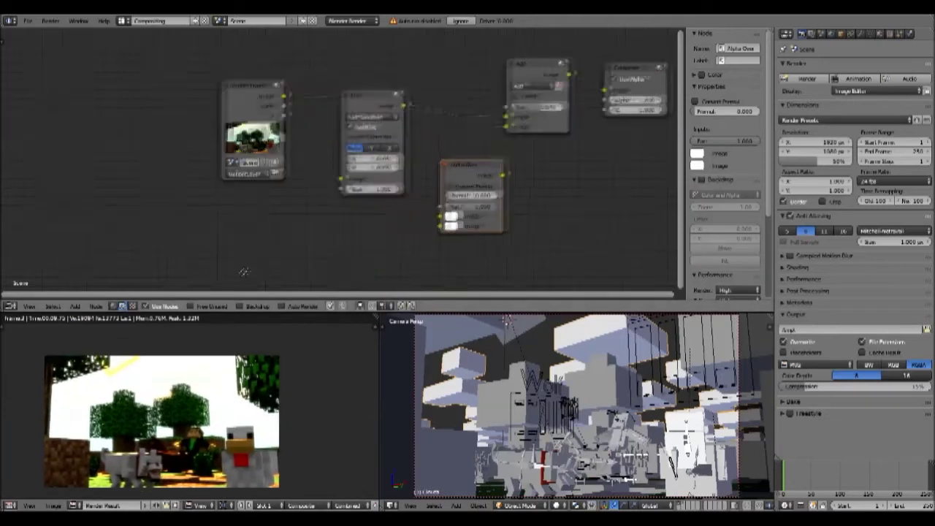
Add an Image input node below Alpha Over for the flare picture.
scroll(339, 161, "up", 1)
key("shift+a")
left_click(307, 234)
left_click(314, 252)
mouse_move(462, 170)
middle_mouse_down()
mouse_move(423, 139)
mouse_move(389, 164)
middle_mouse_up()
left_click_drag(398, 94, 340, 94)
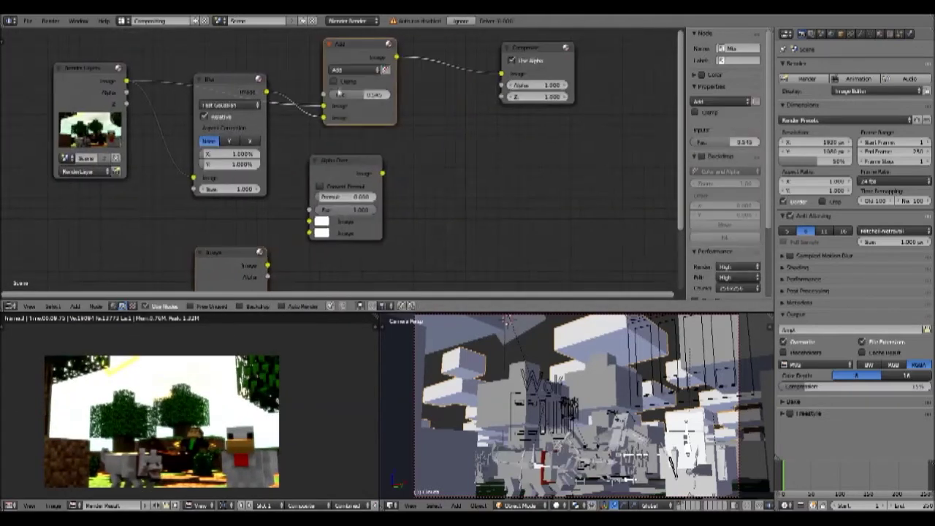
middle_click_drag(417, 176, 448, 107)
left_click(251, 282)
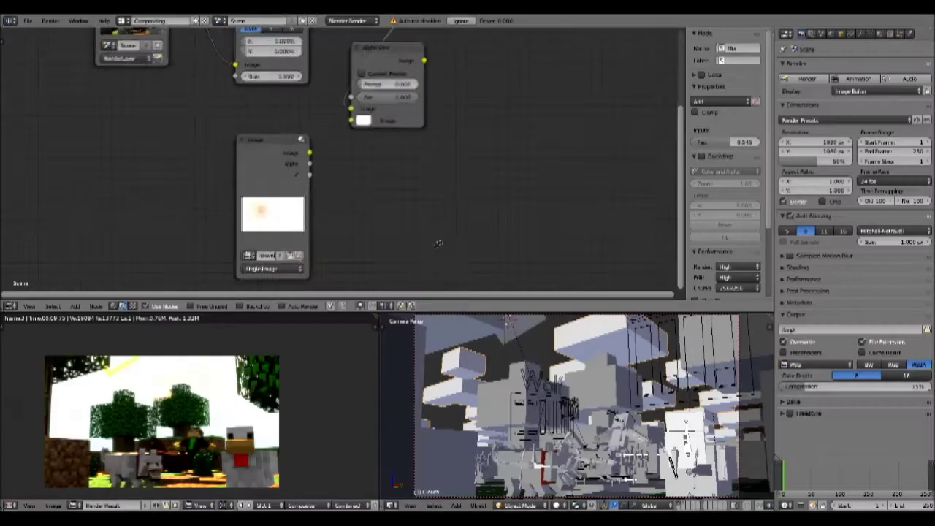
Connect the Image node to Alpha Over and load the flare image file.
key("shift+a")
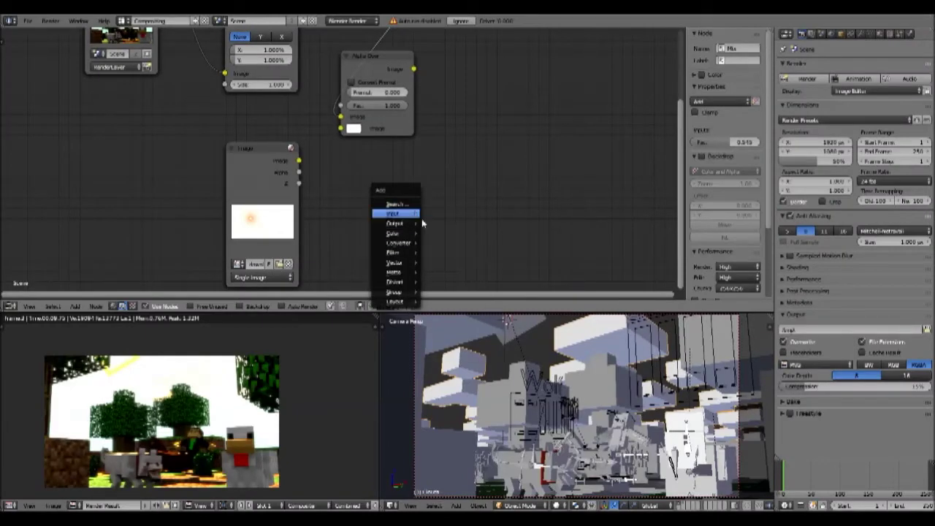
middle_click_drag(345, 128, 321, 214)
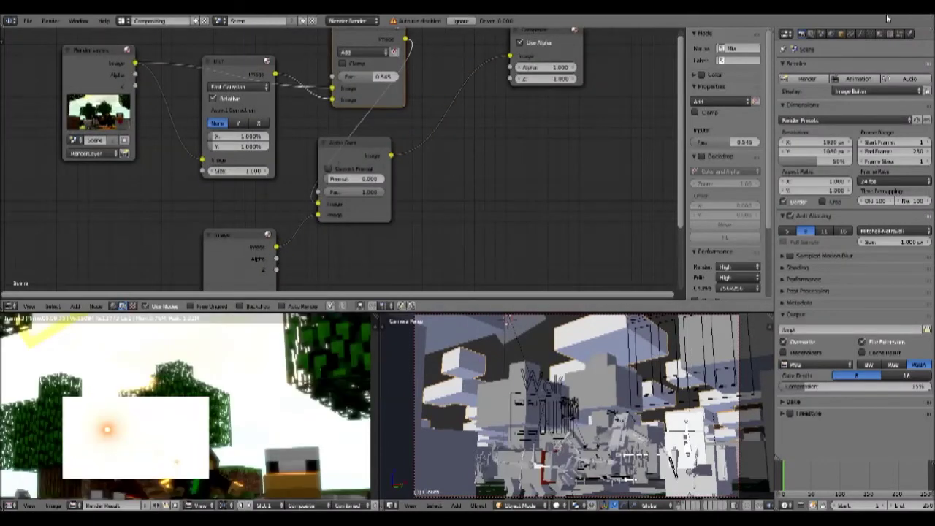
middle_click_drag(277, 277, 338, 172)
left_click(310, 234)
double_click(307, 242)
Inspect the Image node's settings and move the Alpha Over node to the right.
scroll(337, 254, "down", 2)
scroll(320, 359, "down", 3)
scroll(199, 431, "up", 1)
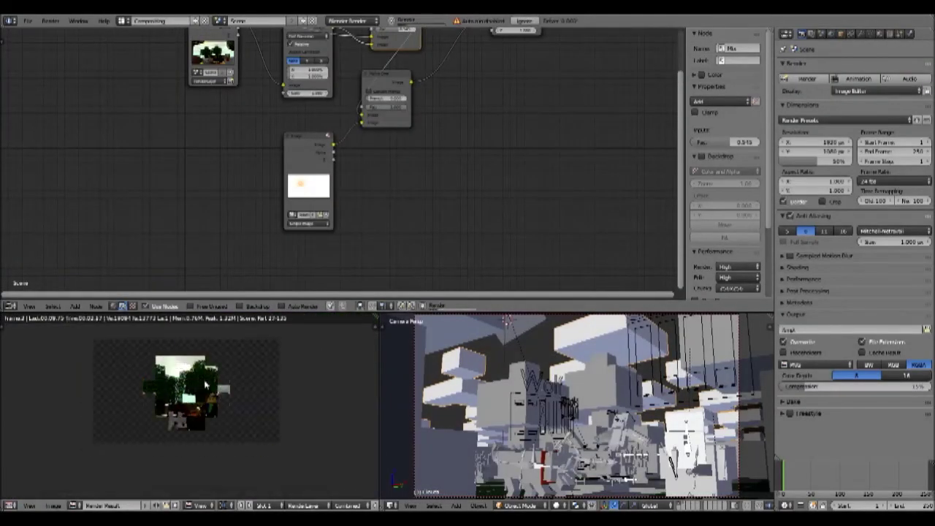
scroll(196, 427, "up", 1)
scroll(189, 418, "up", 2)
scroll(183, 408, "up", 2)
scroll(185, 407, "down", 2)
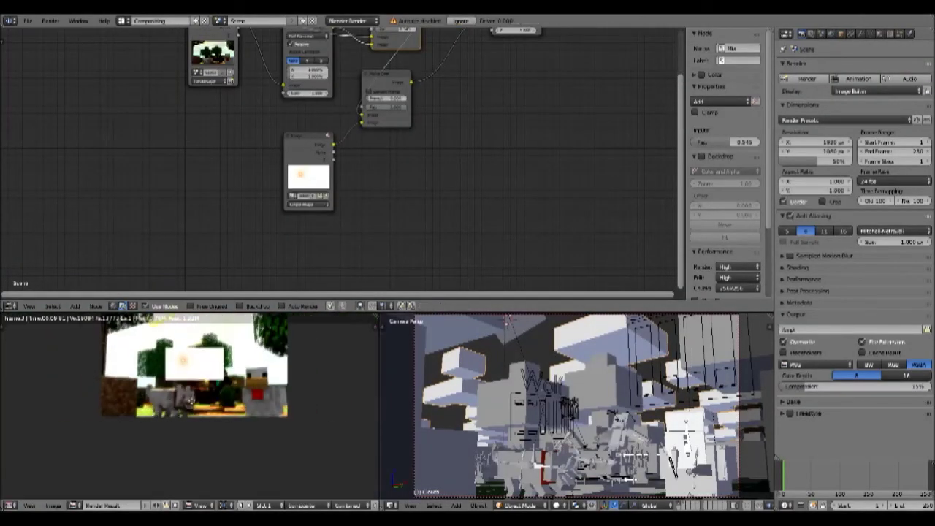
middle_click_drag(352, 213, 351, 234)
left_click(300, 221)
scroll(365, 205, "up", 2)
scroll(380, 263, "up", 2)
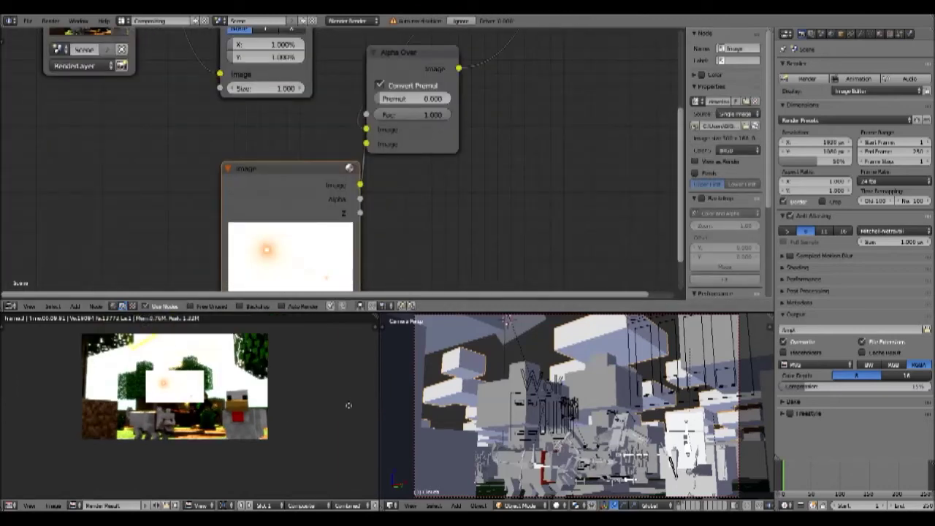
left_click_drag(398, 132, 453, 134)
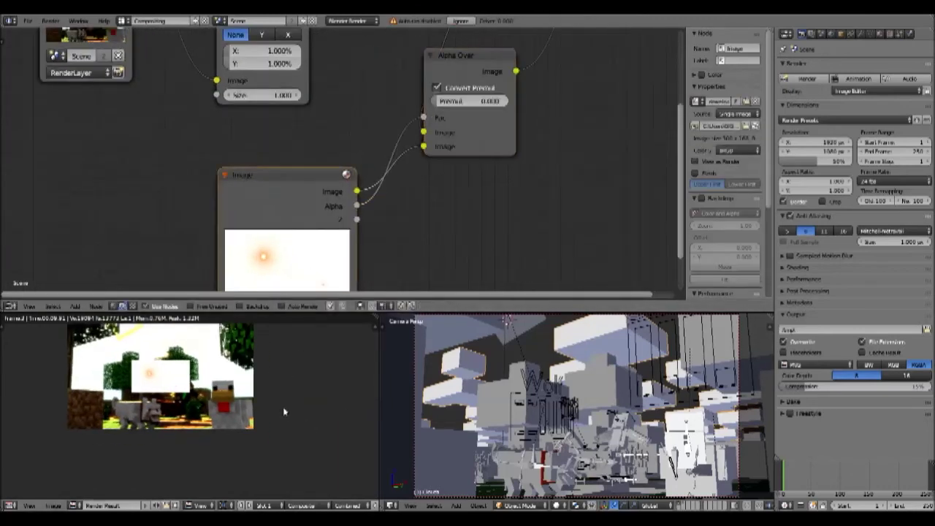
Insert a Chroma Key, then a Keying node, onto the flare image link.
key("shift+a")
middle_click_drag(423, 268, 434, 217)
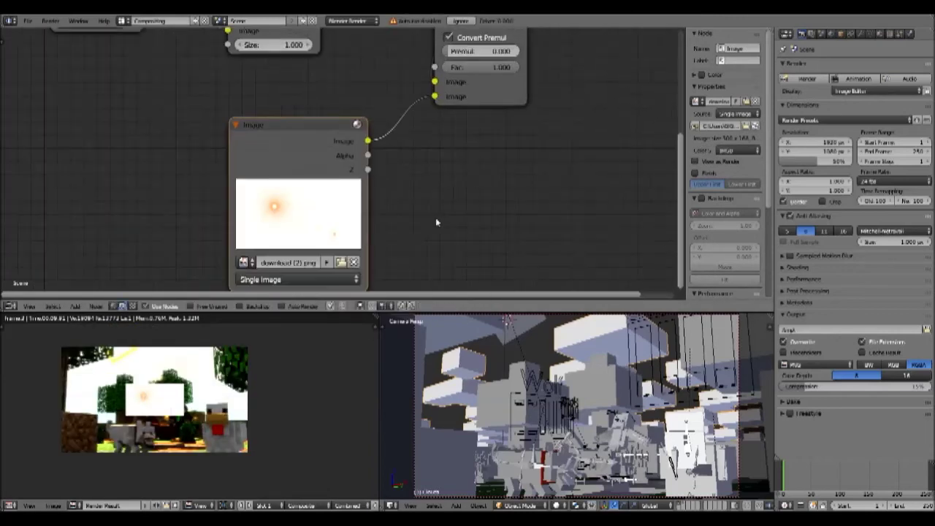
key("shift+a")
left_click(475, 376)
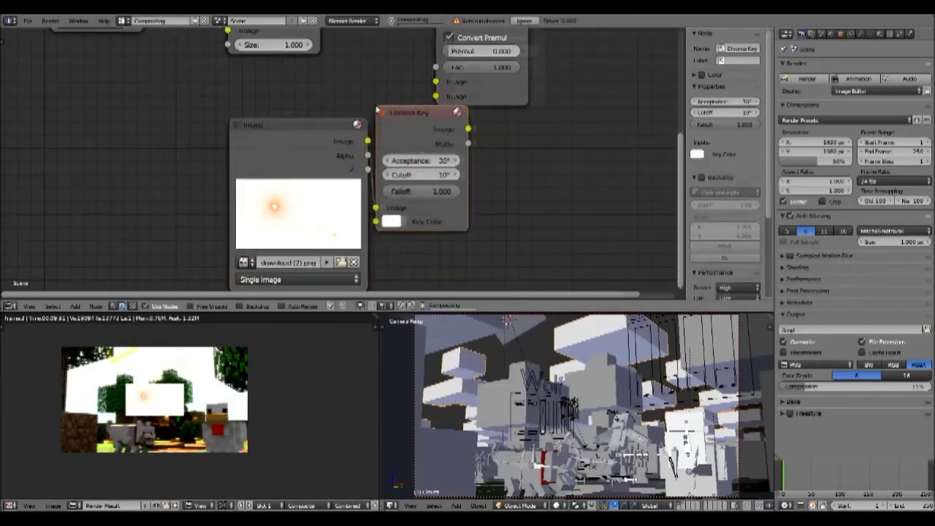
left_click(467, 176)
key("shift+a")
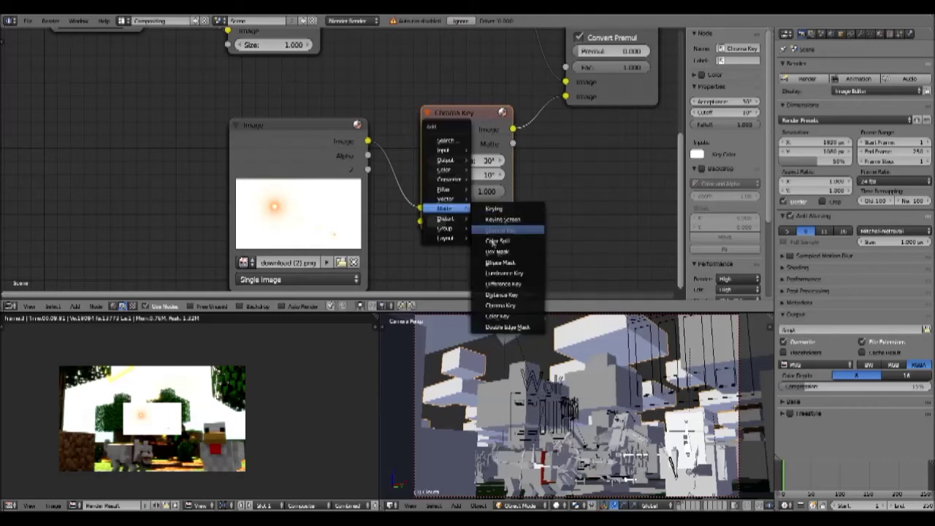
left_click(494, 208)
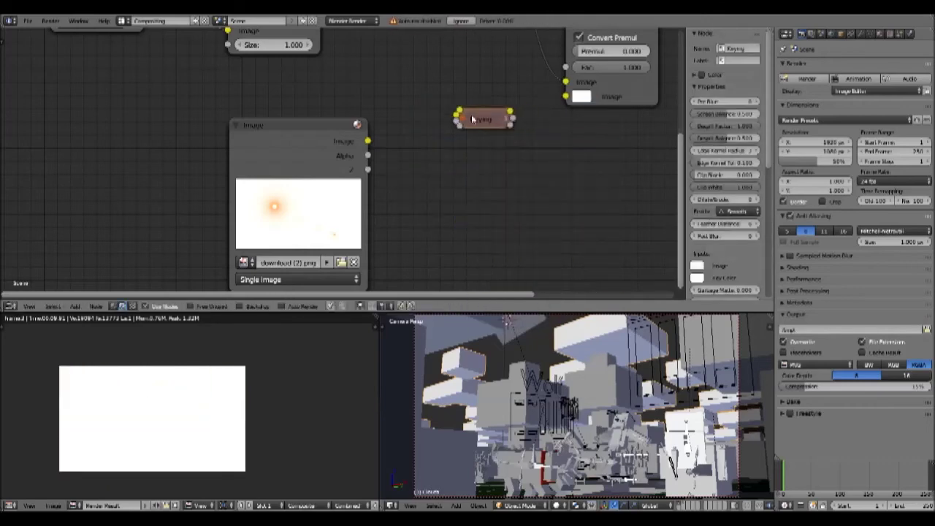
left_click(472, 119)
Sample the flare background as key colour, then undo the keying and flare image nodes.
scroll(461, 109, "down", 3)
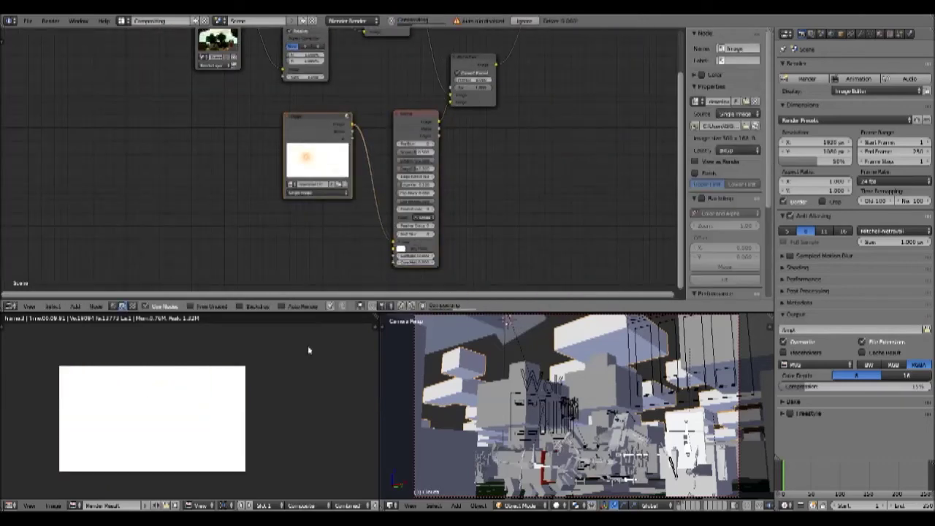
scroll(309, 351, "up", 3)
scroll(308, 351, "down", 2)
left_click(376, 241)
left_click(251, 385)
scroll(250, 385, "down", 2)
middle_click_drag(430, 216, 417, 265)
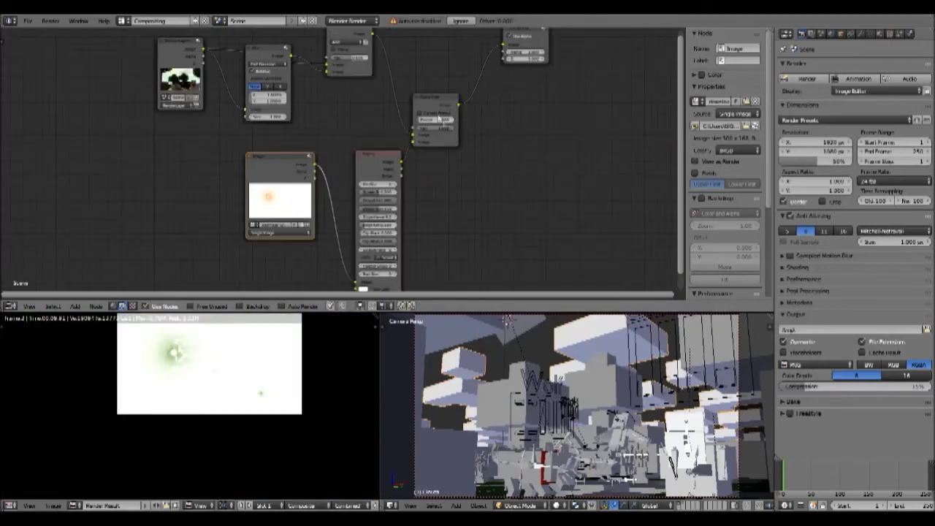
key("ctrl+z")
key("ctrl+z")
key("ctrl+z")
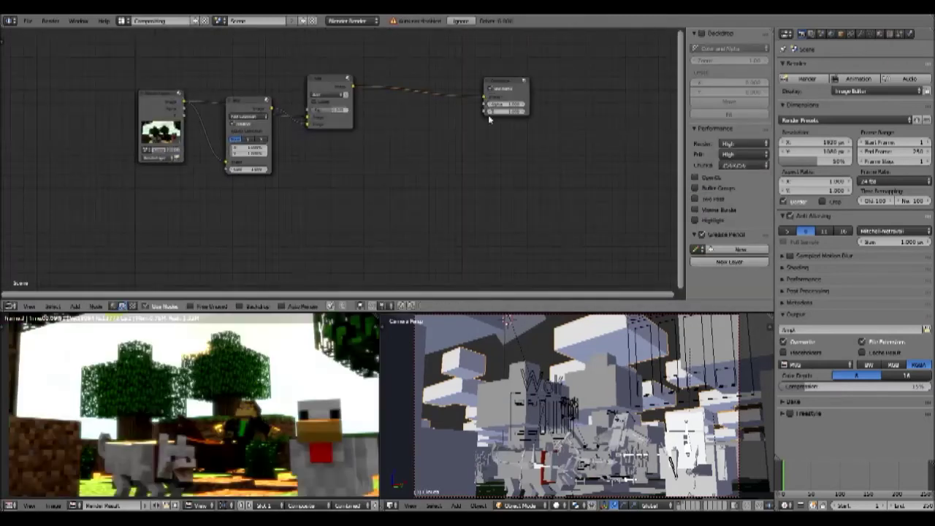
key("ctrl+z")
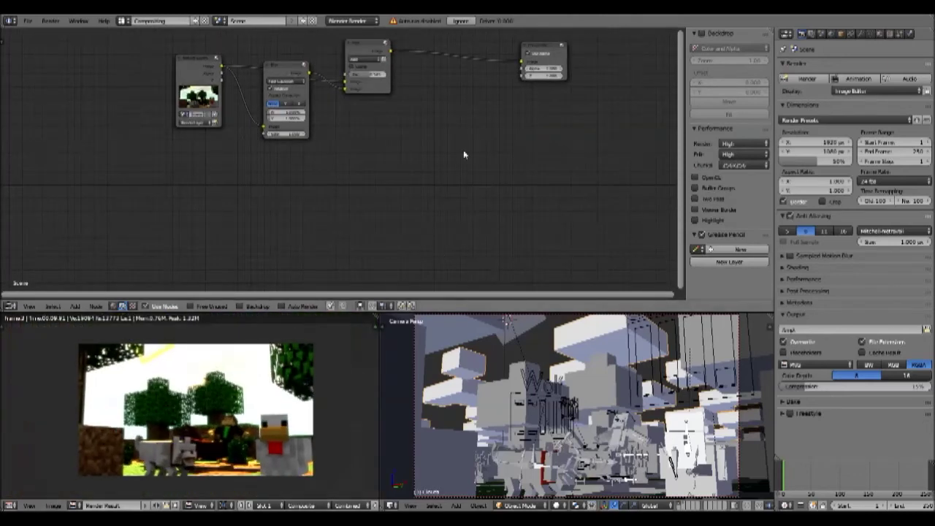
Feed a Sun Beams node into a second Add mix, move its source and set ray length 0.050.
left_click(503, 251)
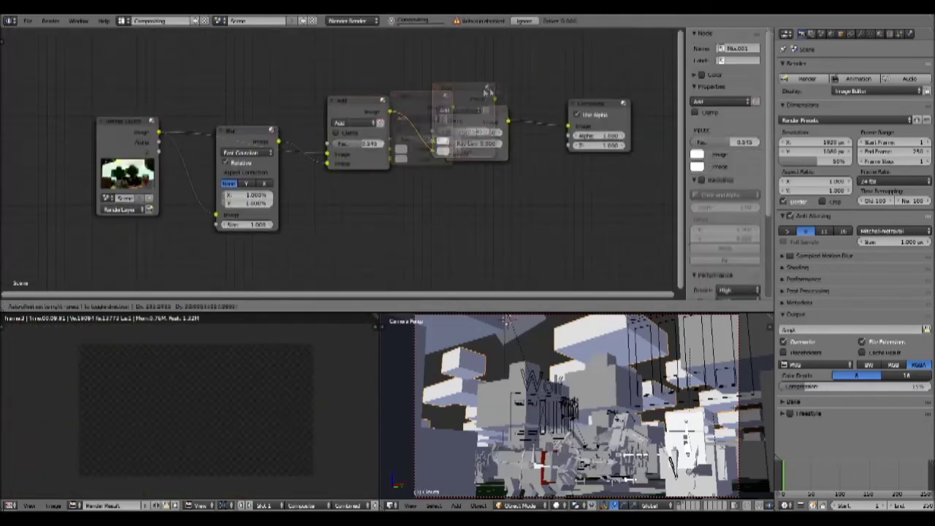
left_click_drag(394, 109, 546, 162)
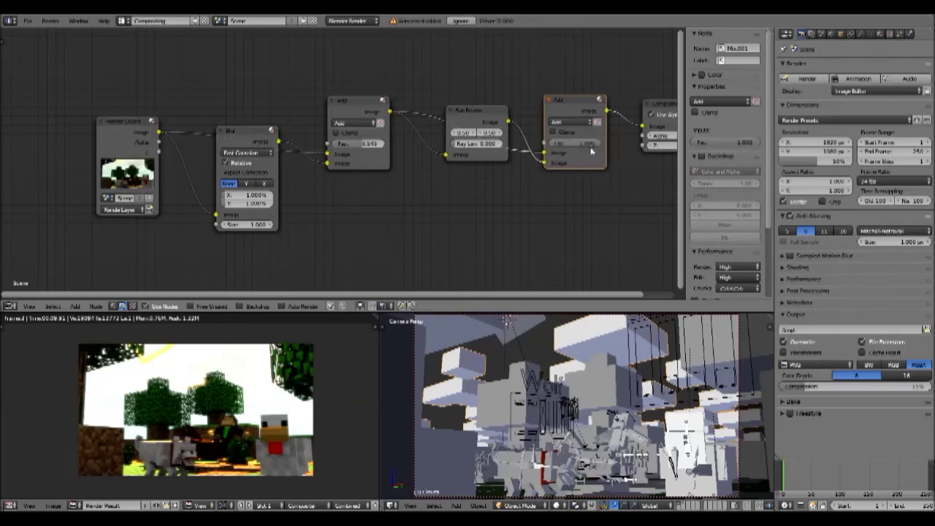
left_click_drag(485, 145, 504, 145)
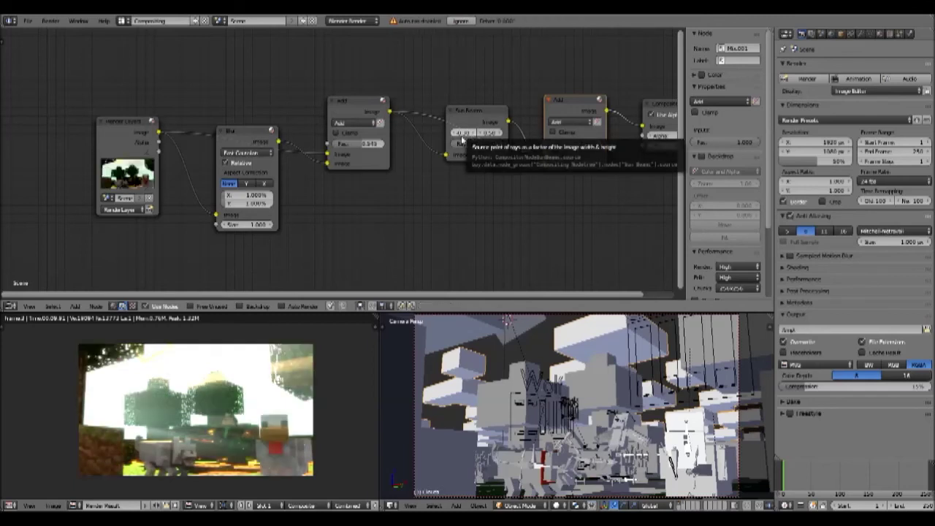
left_click_drag(461, 138, 499, 136)
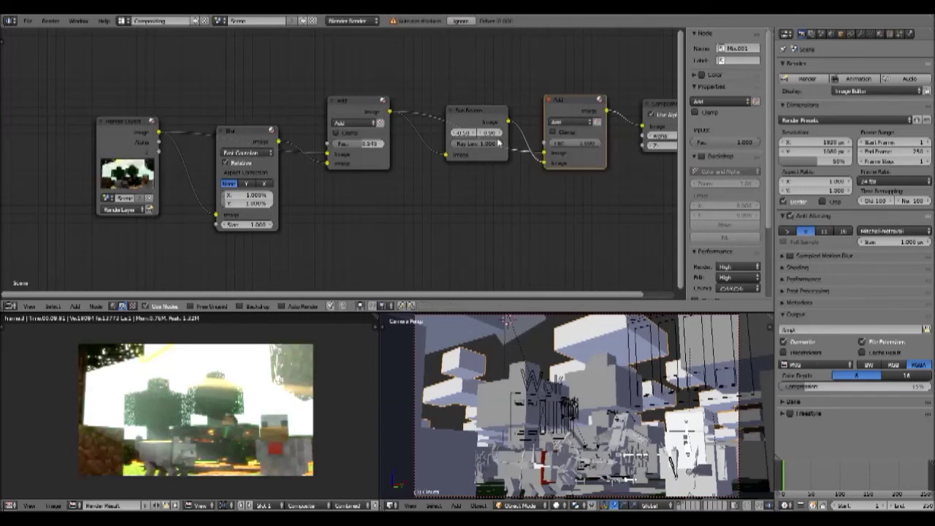
left_click(502, 135)
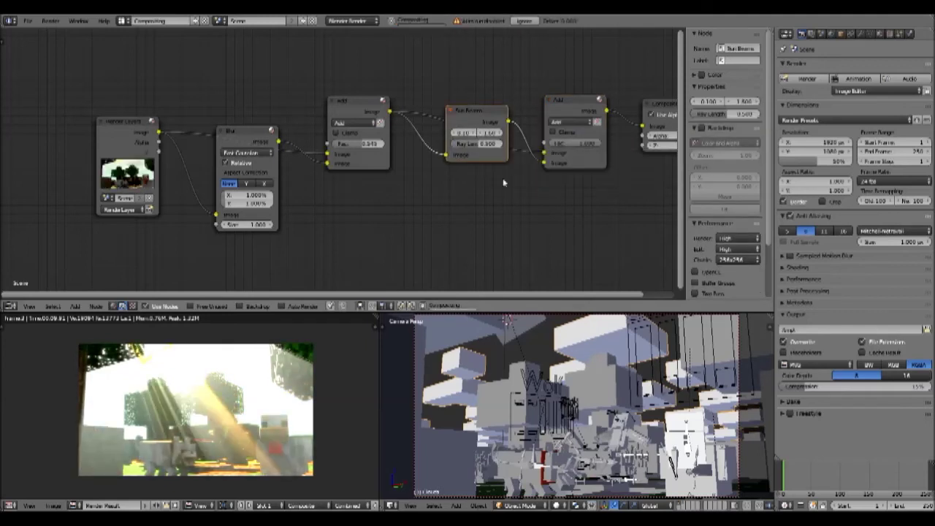
key("Return")
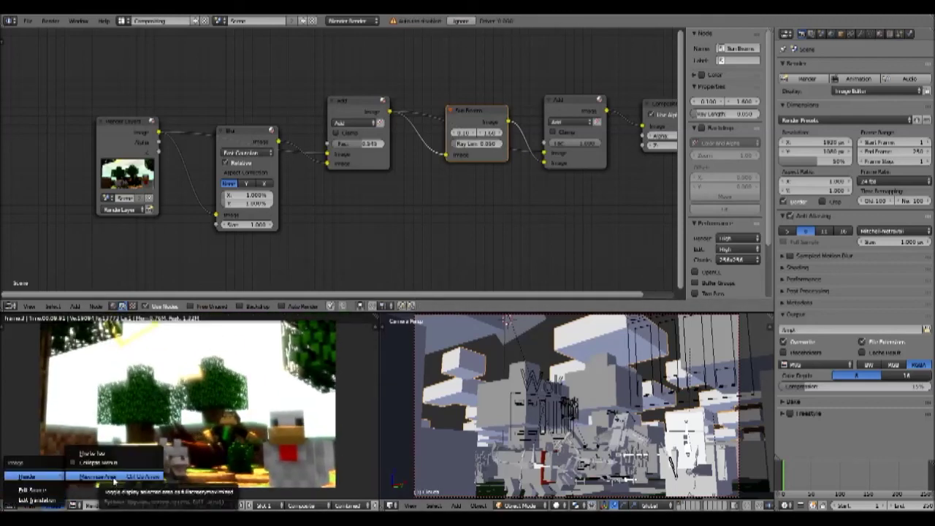
Maximize the Image Editor to show the glowing, sun-beamed diorama render full-screen.
left_click(109, 476)
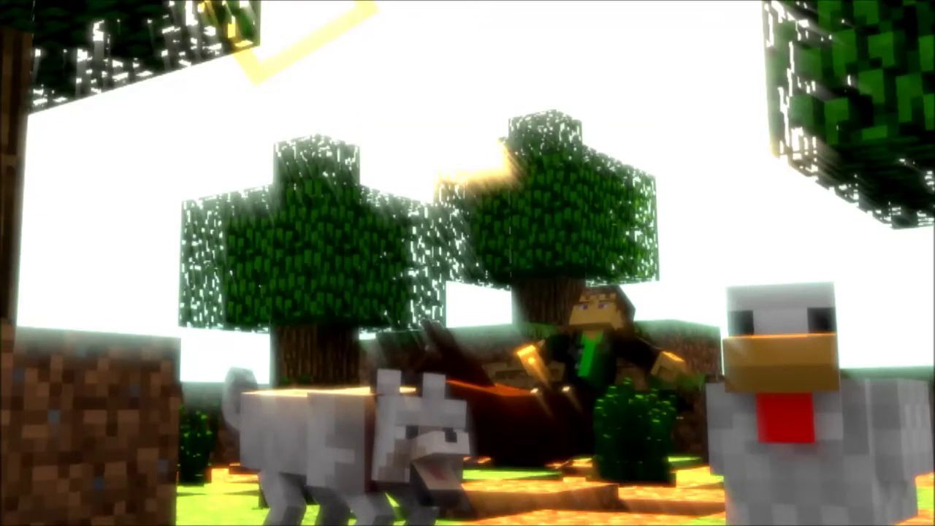